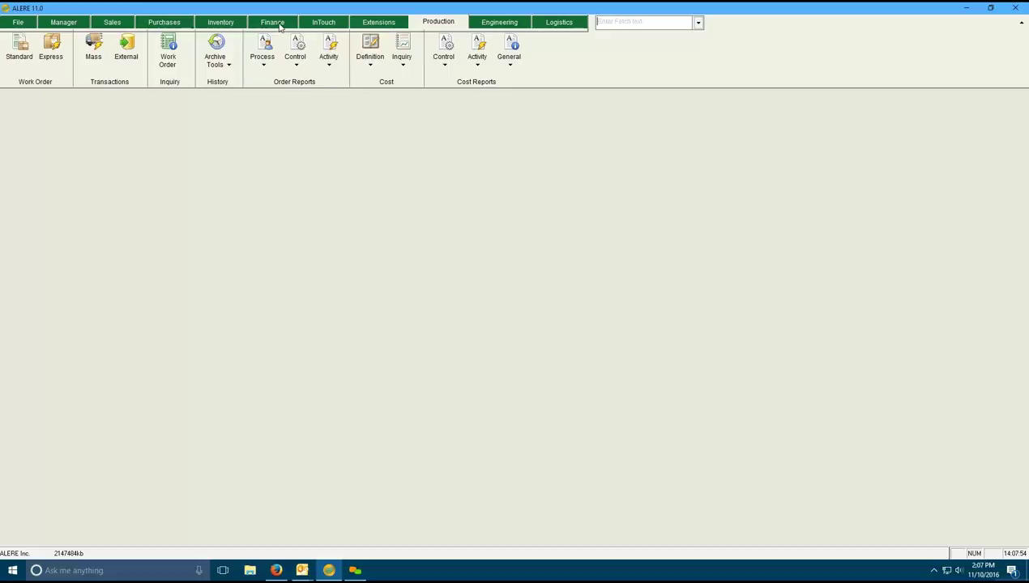
Open the chart of accounts to view its account categories, and close it.
{"action": "left_click", "coordinate": [275, 23]}
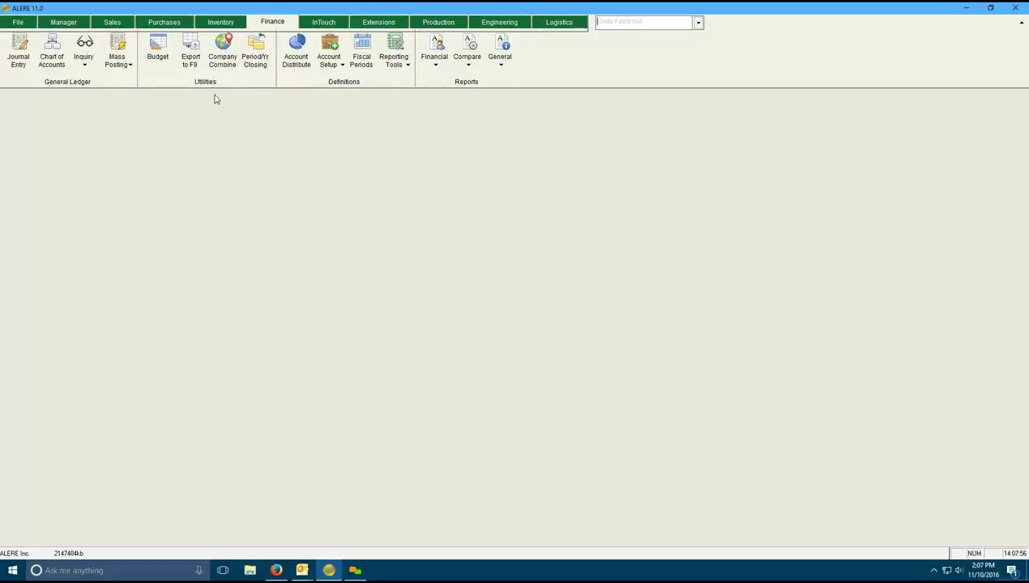
{"action": "left_click", "coordinate": [53, 62]}
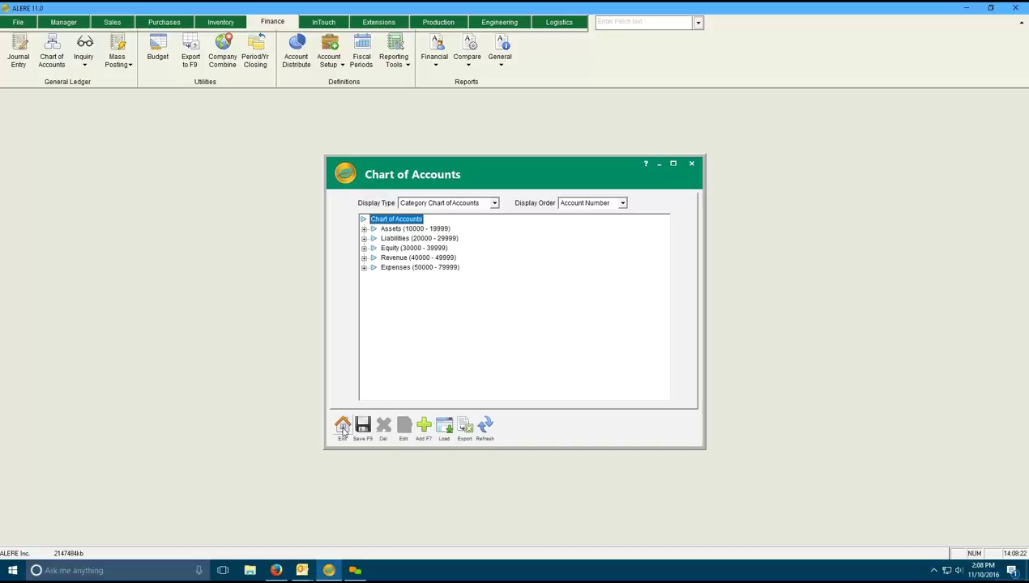
{"action": "left_click", "coordinate": [342, 428]}
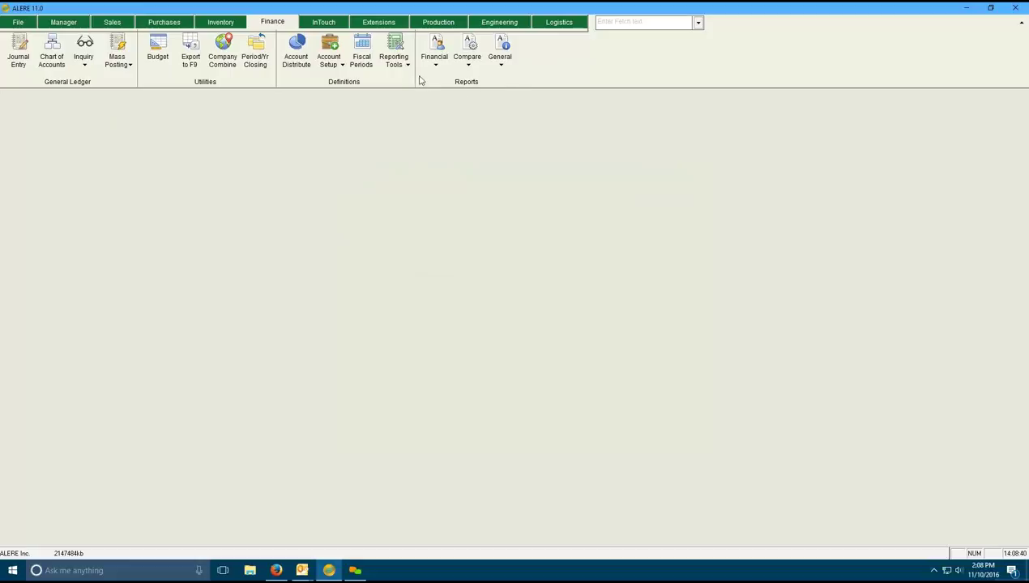
Look over the functions available in the Production, Engineering and Logistics modules.
{"action": "left_click", "coordinate": [435, 25]}
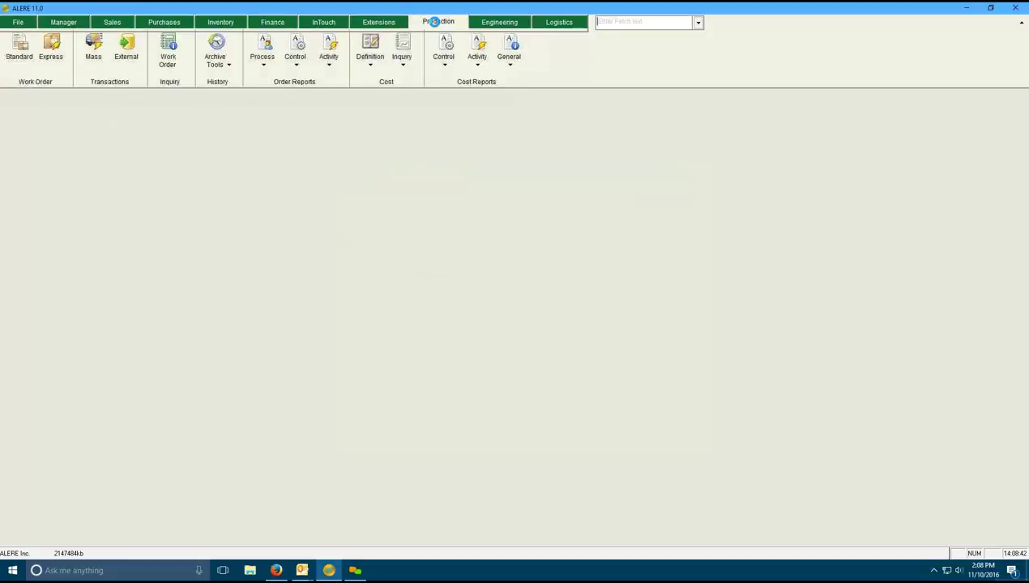
{"action": "left_click", "coordinate": [506, 26]}
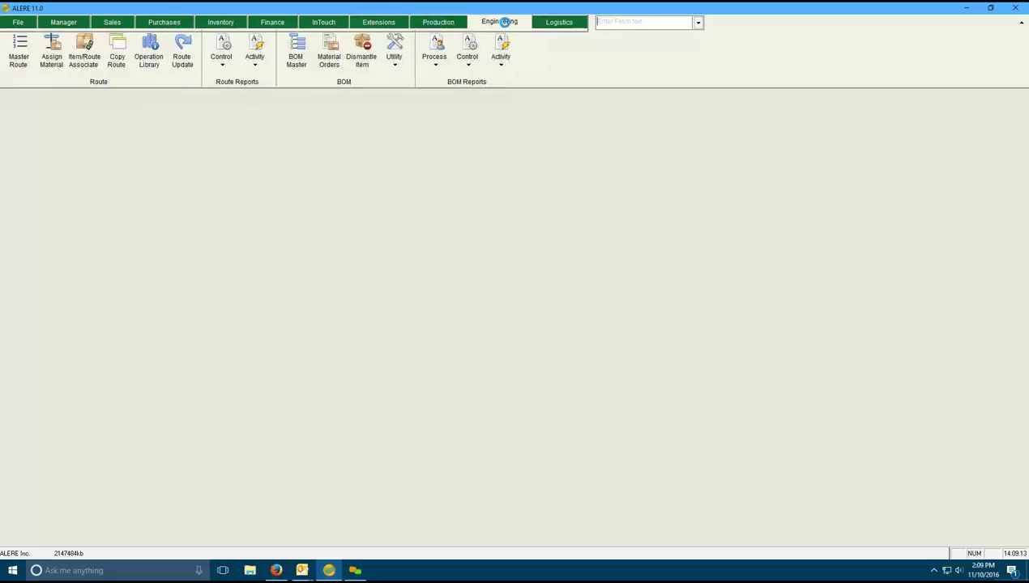
{"action": "left_click", "coordinate": [553, 25]}
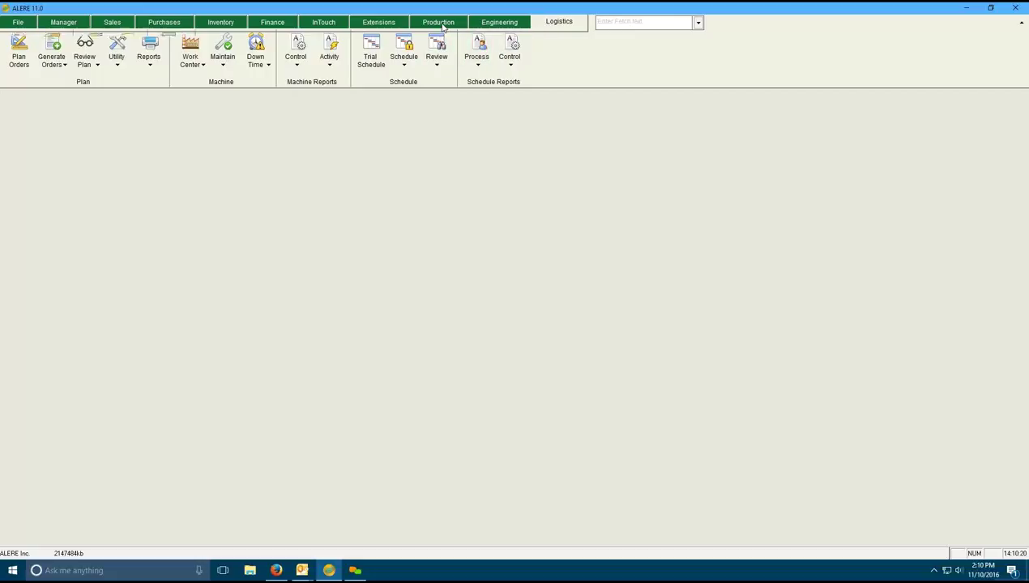
Open the standard work order for item MBBA02 and review route operations 20, 30 and 40.
{"action": "left_click", "coordinate": [442, 26]}
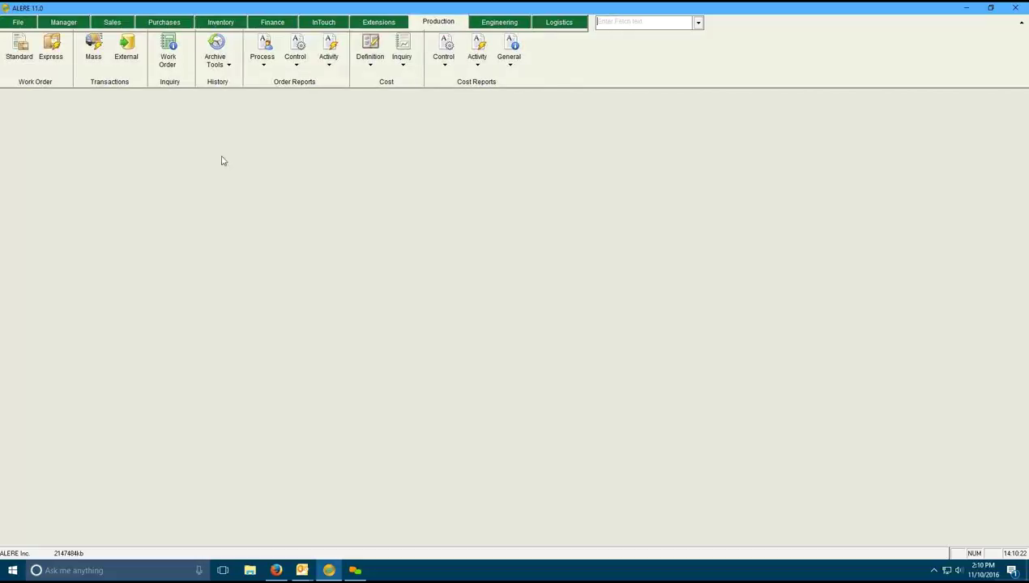
{"action": "left_click", "coordinate": [20, 50]}
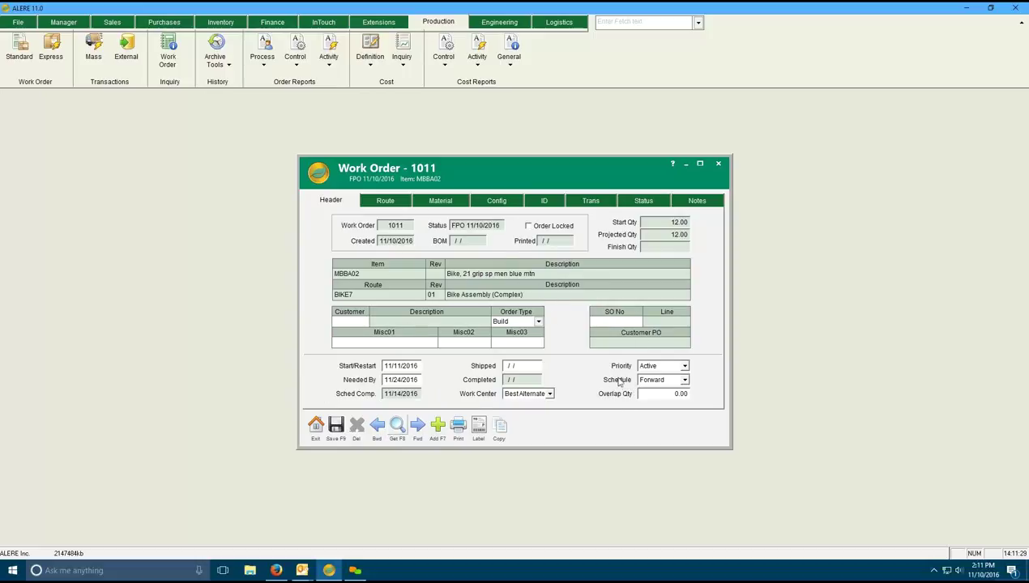
{"action": "left_click", "coordinate": [385, 204]}
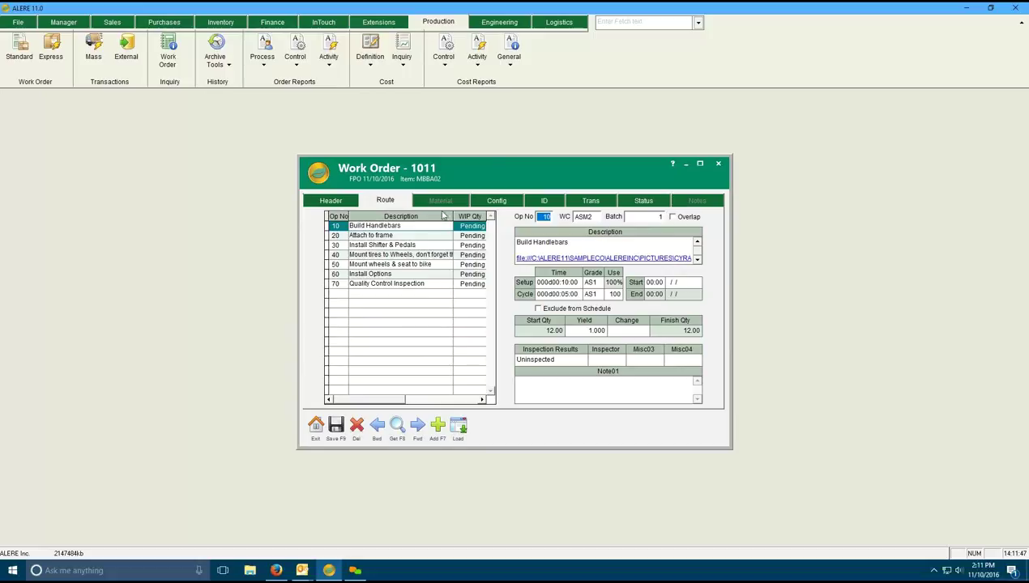
{"action": "left_click", "coordinate": [391, 236]}
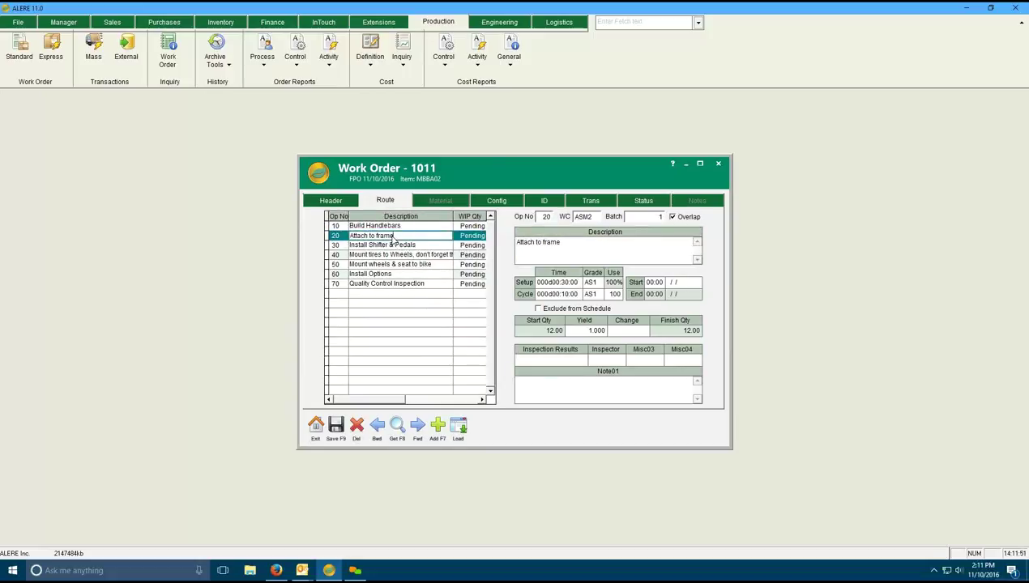
{"action": "left_click", "coordinate": [394, 247]}
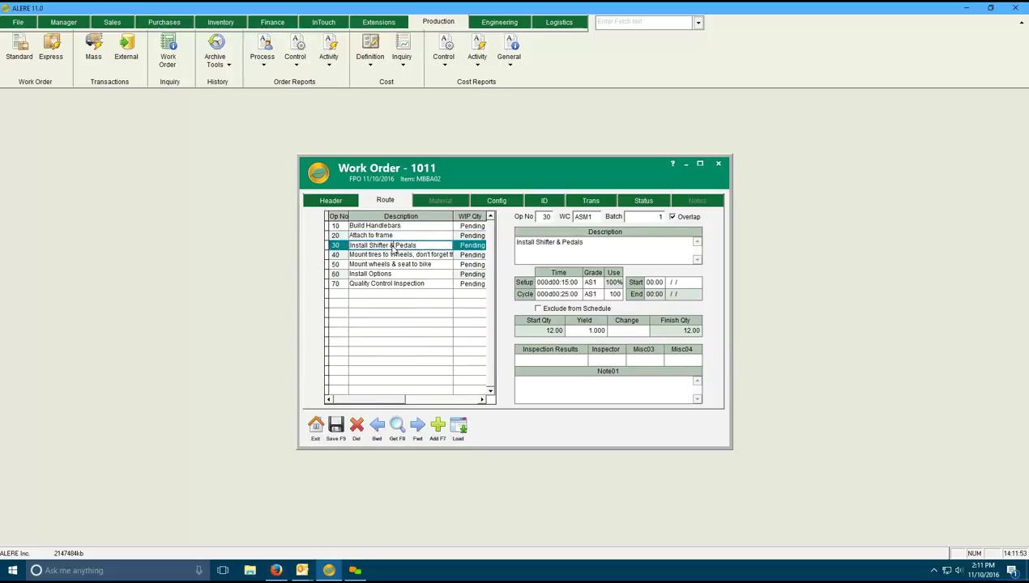
{"action": "left_click", "coordinate": [393, 255]}
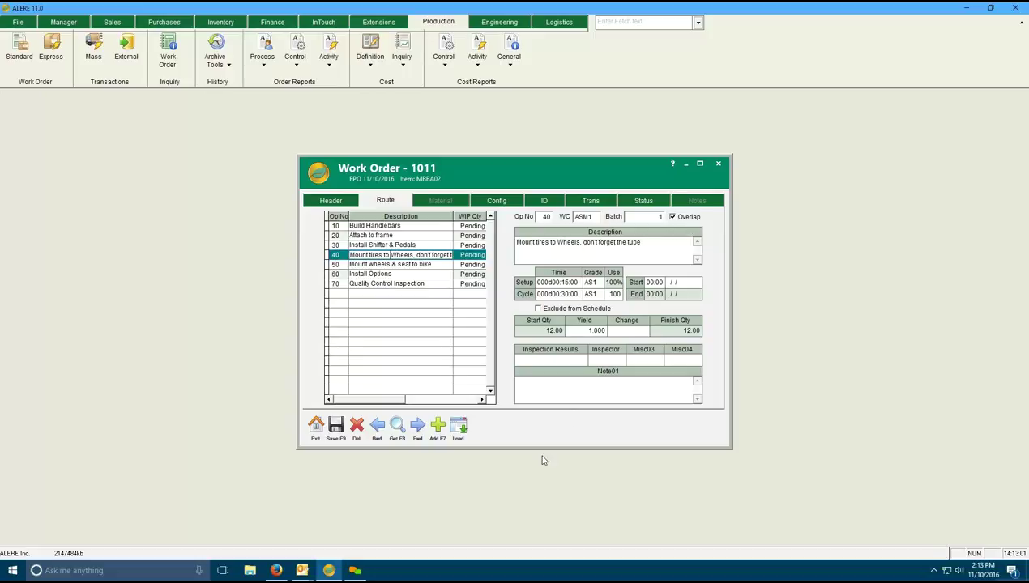
Enlarge the work order window by extending it downward, upward and to the right.
{"action": "left_click_drag", "start_coordinate": [540, 449], "coordinate": [543, 541]}
{"action": "left_click_drag", "start_coordinate": [543, 154], "coordinate": [544, 97]}
{"action": "left_click_drag", "start_coordinate": [732, 253], "coordinate": [831, 251]}
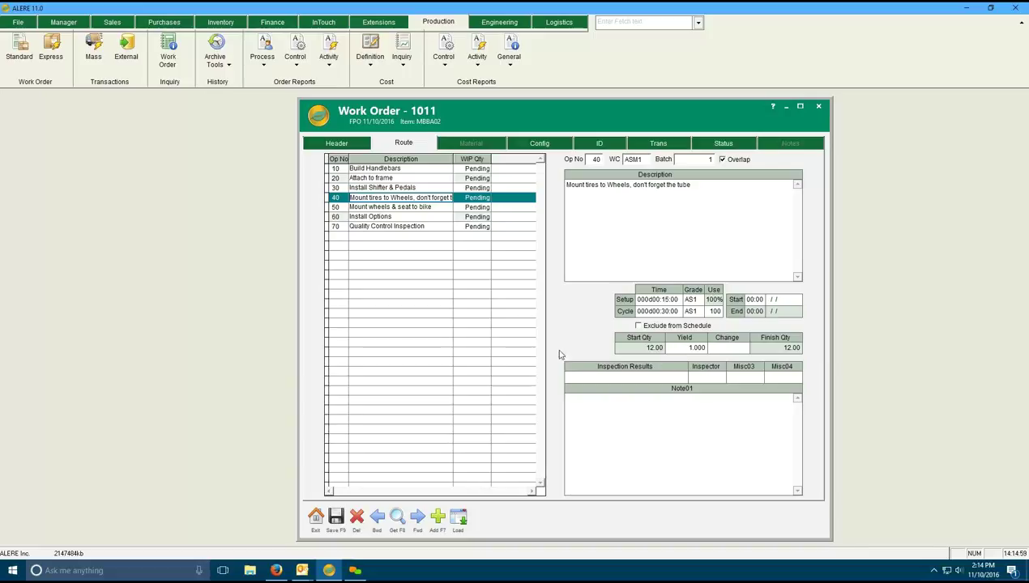
View the handlebar picture linked in the Build Handlebars operation's description, and close it.
{"action": "left_click", "coordinate": [417, 170]}
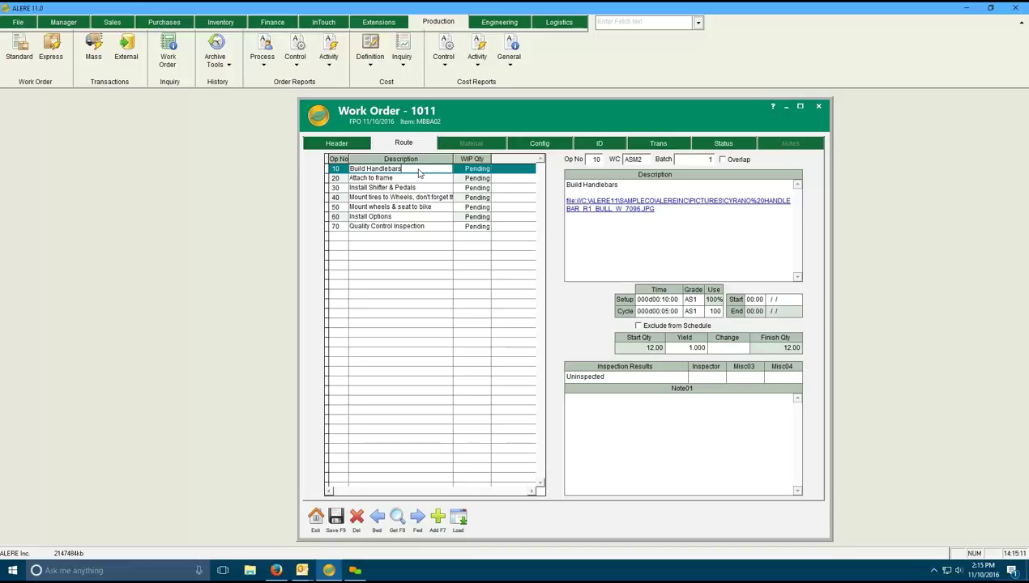
{"action": "right_click", "coordinate": [609, 228]}
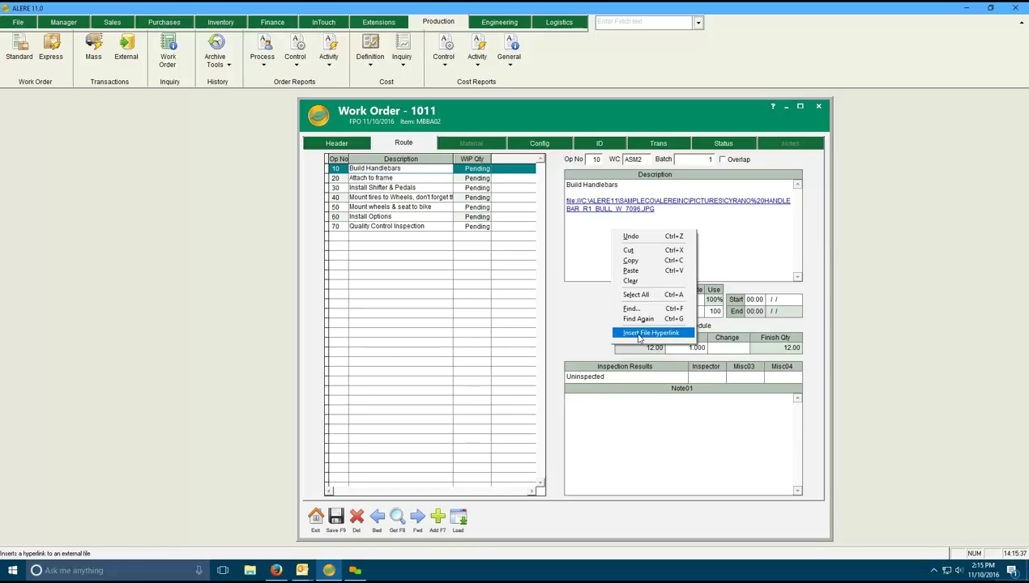
{"action": "left_click", "coordinate": [745, 224]}
{"action": "left_click", "coordinate": [620, 204], "text": "ctrl"}
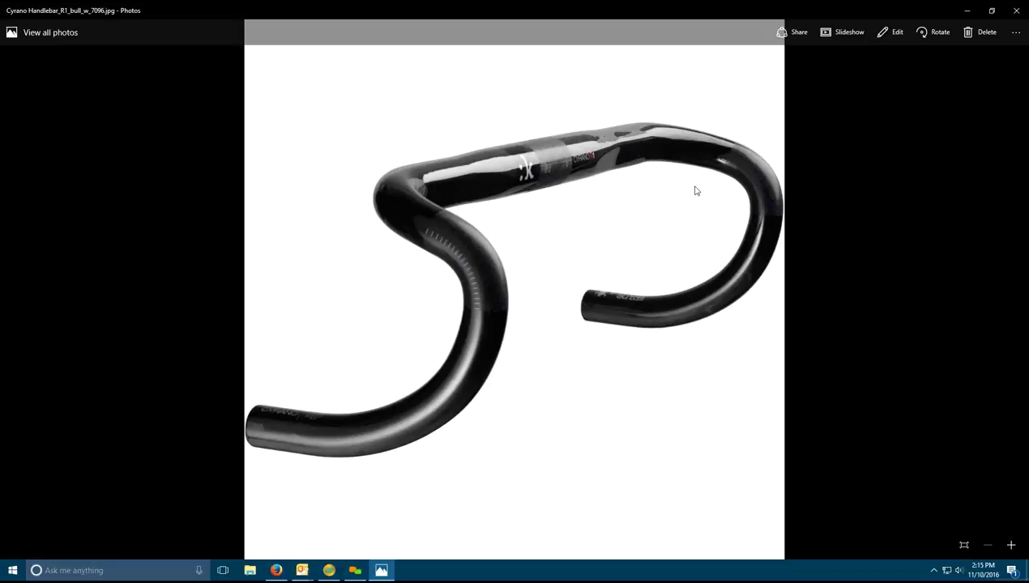
{"action": "left_click", "coordinate": [1017, 17]}
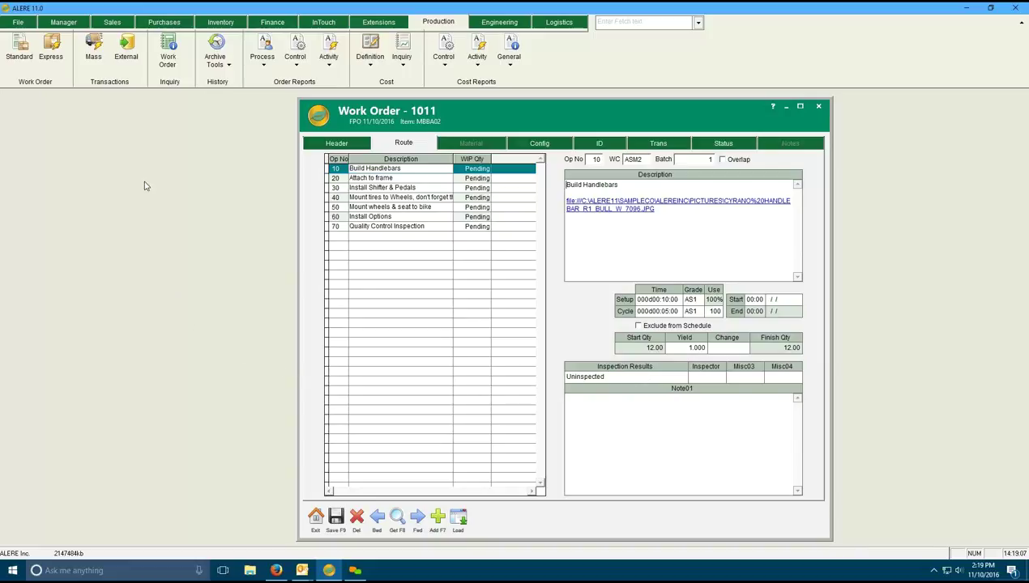
Review the MISC01 and MISC02 global code definitions under Route Operation Codes beside the work order, and close them.
{"action": "left_click", "coordinate": [64, 23]}
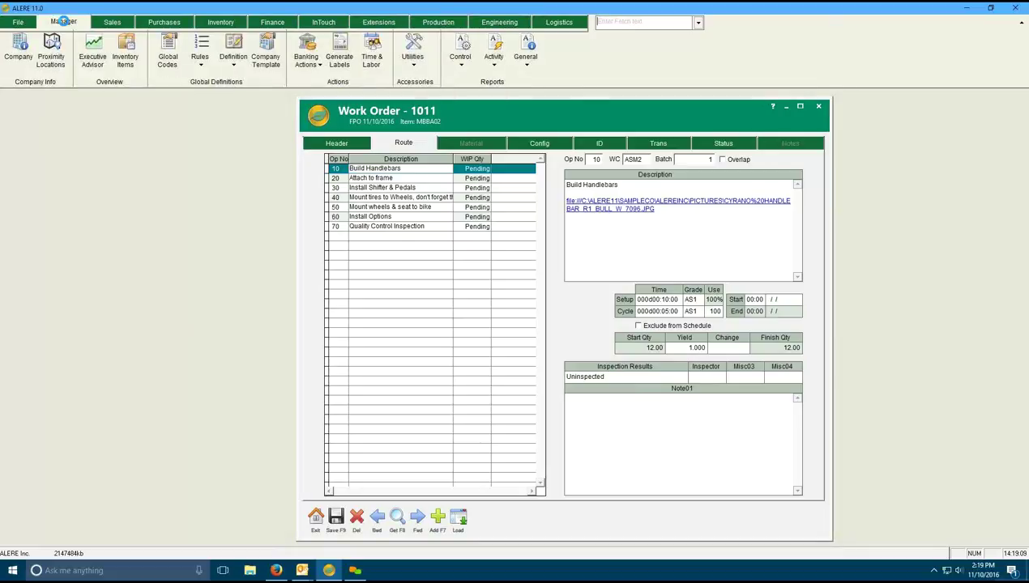
{"action": "left_click", "coordinate": [167, 50]}
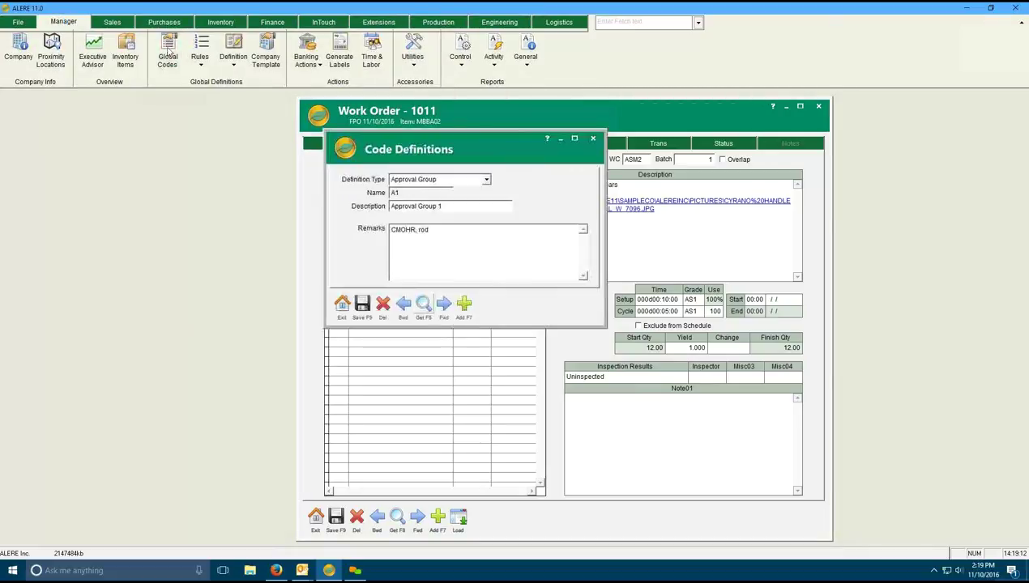
{"action": "left_click", "coordinate": [486, 179]}
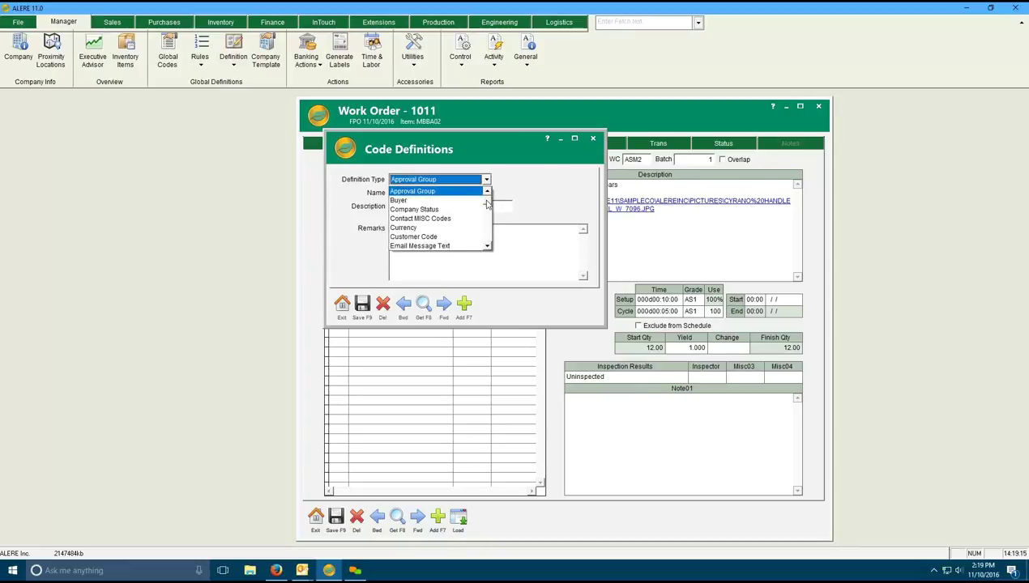
{"action": "left_click_drag", "start_coordinate": [486, 200], "coordinate": [488, 233]}
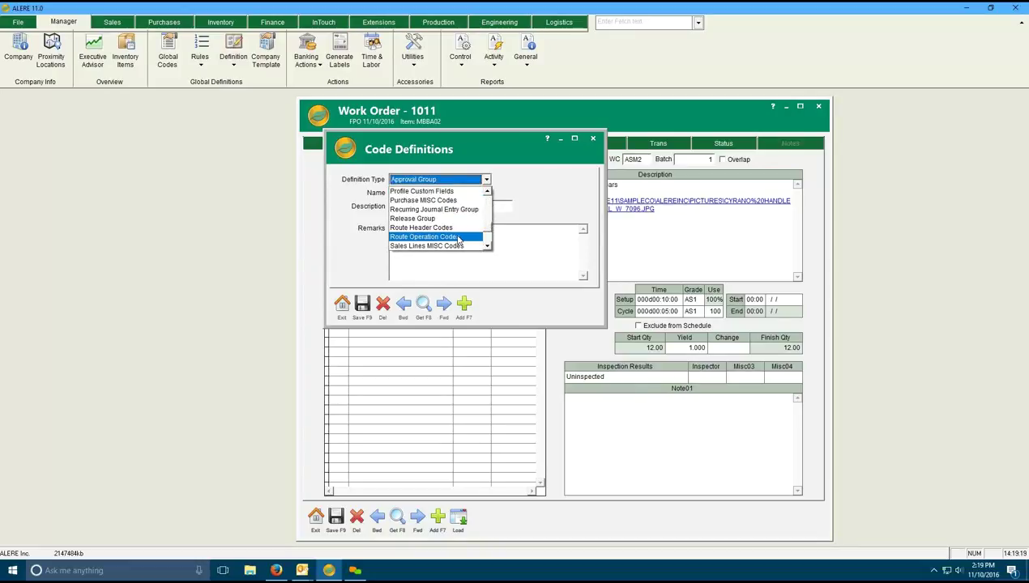
{"action": "left_click", "coordinate": [459, 236]}
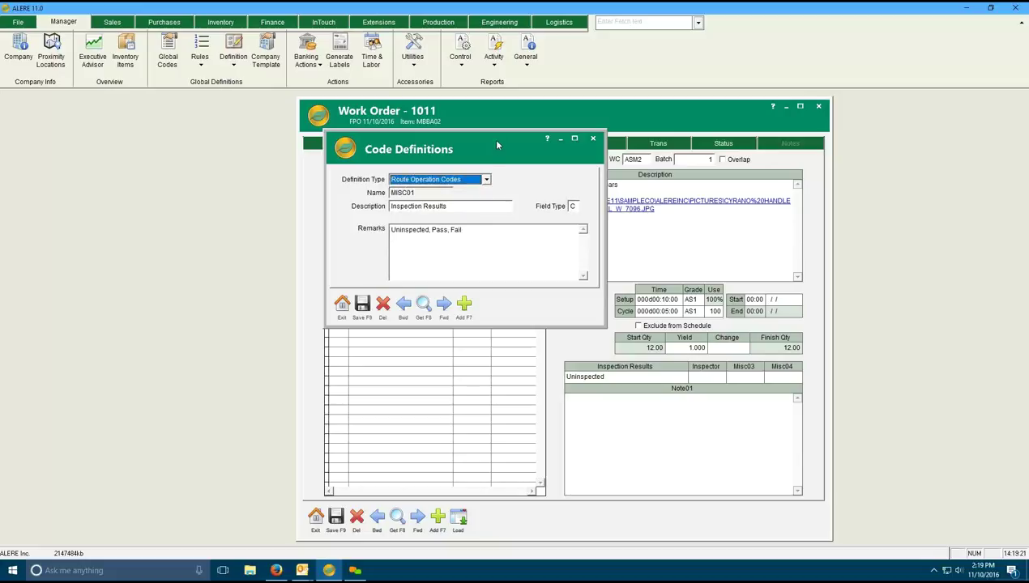
{"action": "left_click_drag", "start_coordinate": [497, 145], "coordinate": [270, 233]}
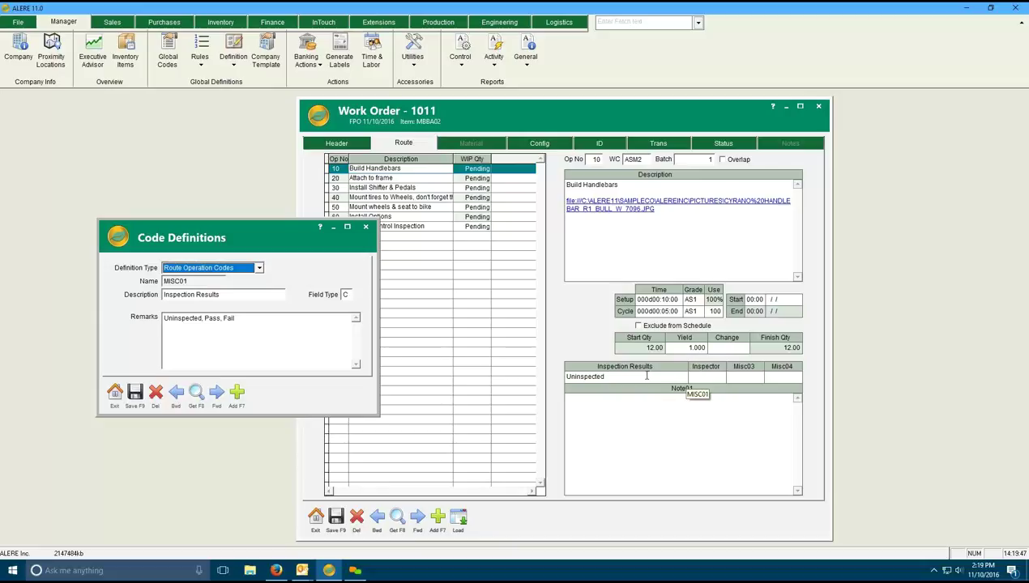
{"action": "left_click", "coordinate": [216, 395]}
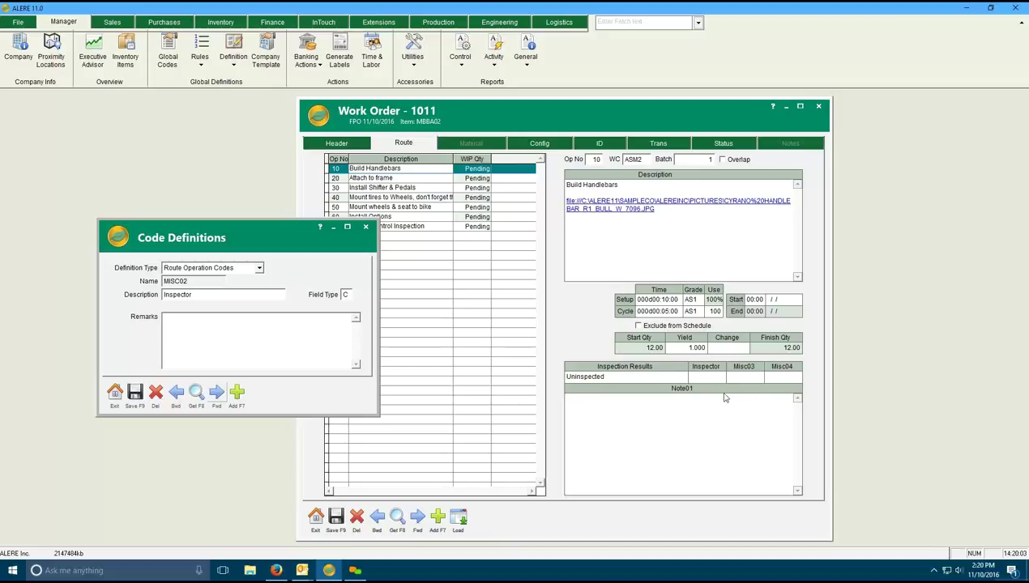
{"action": "left_click", "coordinate": [114, 393]}
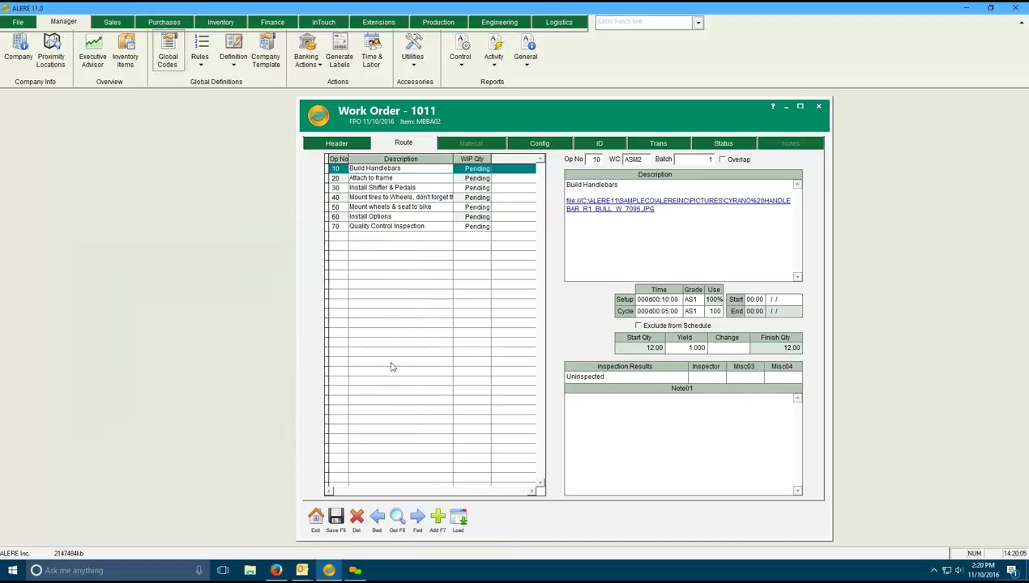
Set the Build Handlebars operation's inspection result to Fail.
{"action": "double_click", "coordinate": [616, 377]}
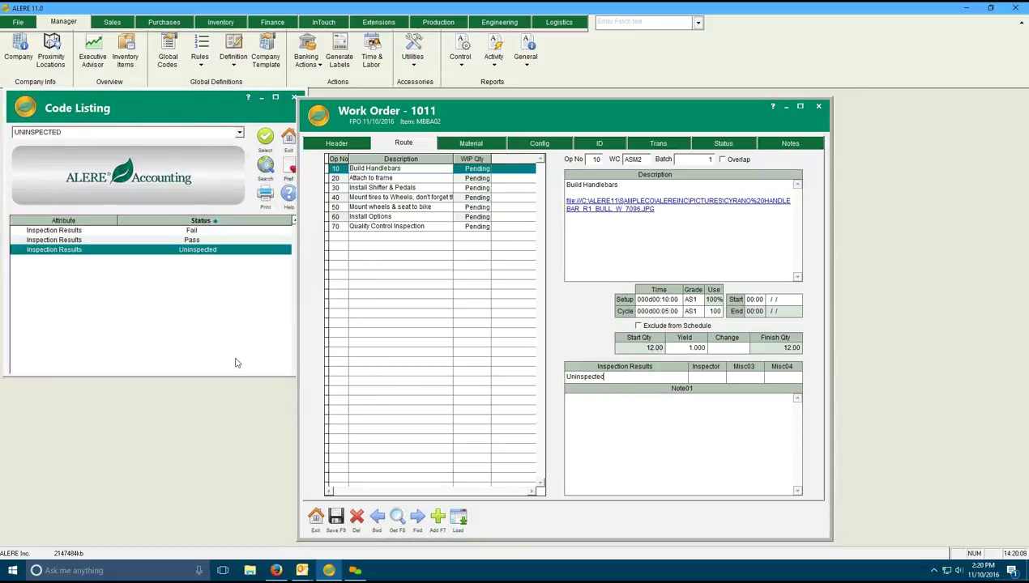
{"action": "left_click", "coordinate": [133, 230]}
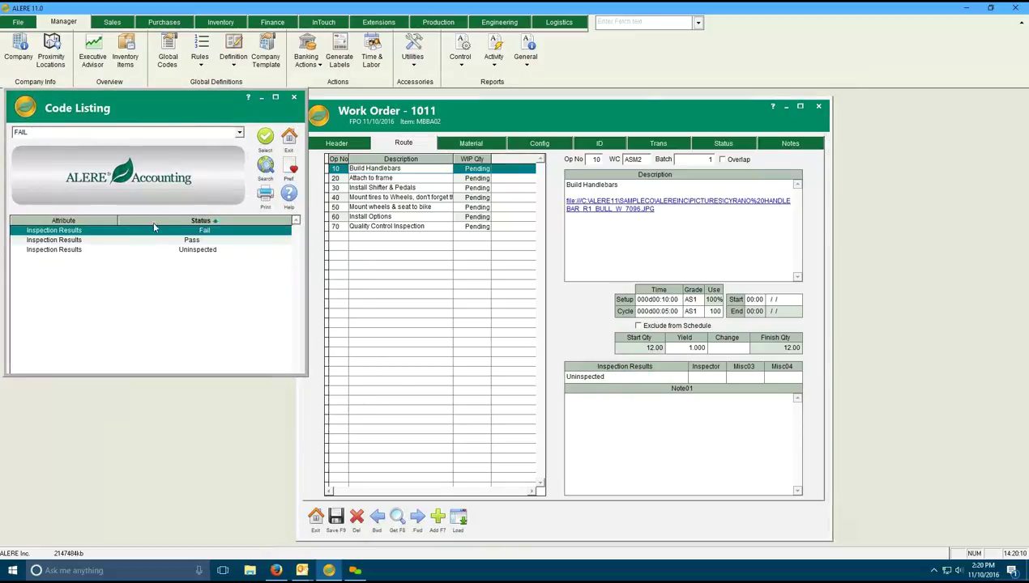
{"action": "left_click", "coordinate": [265, 138]}
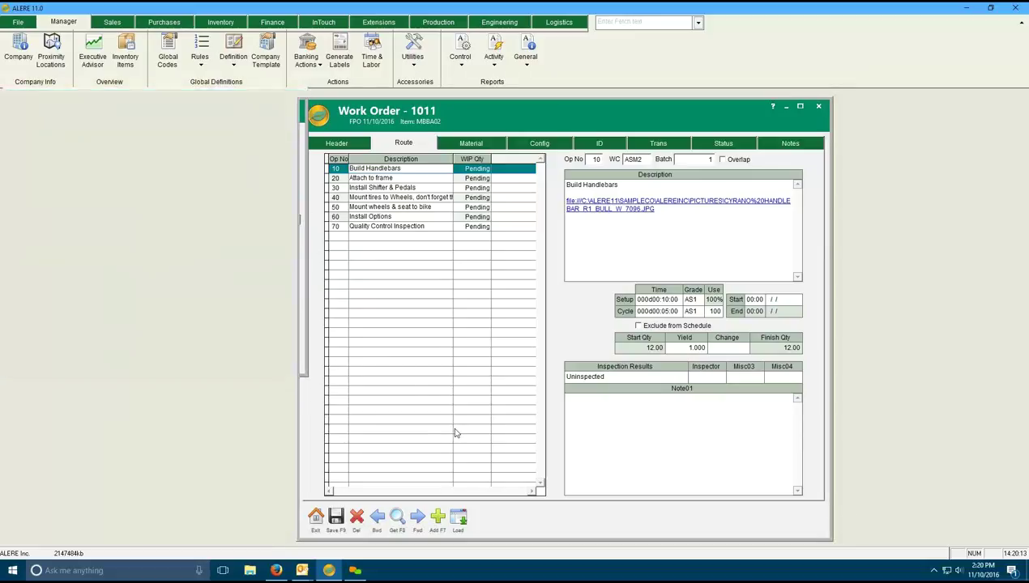
Record the Build Handlebars inspection result as Pass with the inspector's name, and save the operation.
{"action": "double_click", "coordinate": [580, 374]}
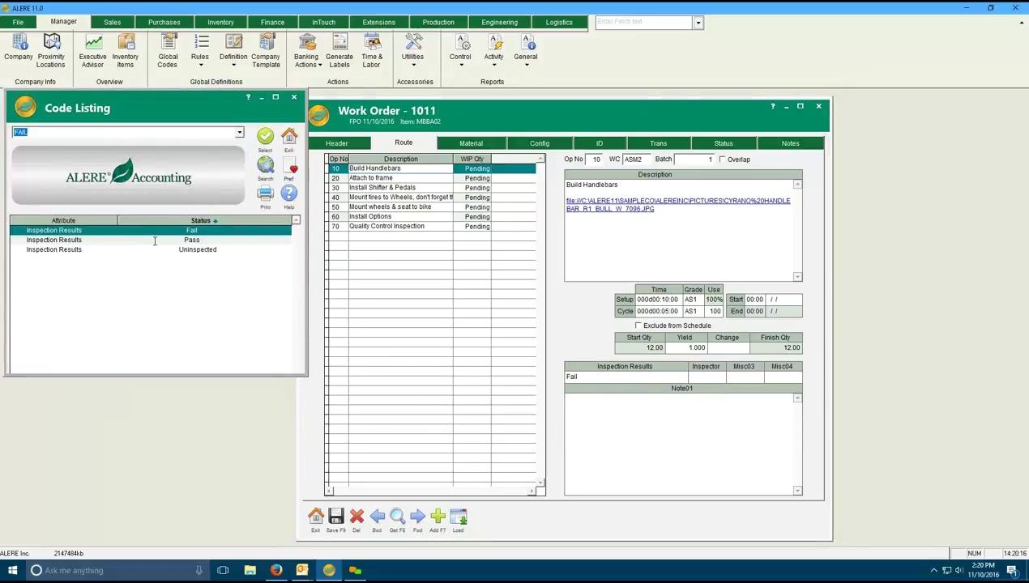
{"action": "left_click", "coordinate": [153, 239]}
{"action": "key", "text": "Return"}
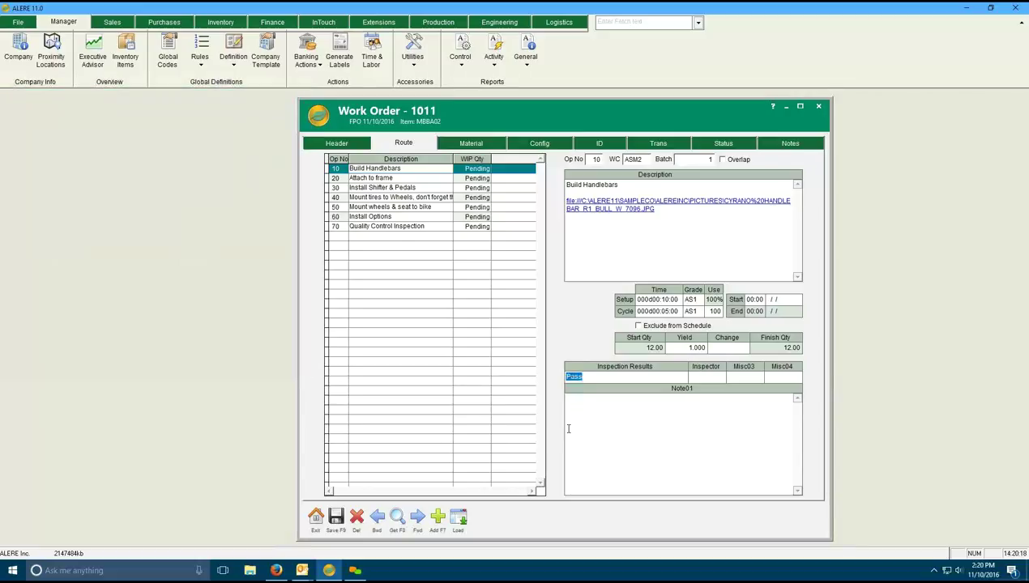
{"action": "left_click", "coordinate": [698, 377]}
{"action": "type", "text": "Roc"}
{"action": "left_click", "coordinate": [337, 516]}
Review components MBBR03 and MBBR04 in the materials of the MBBR01 work order, and view its configuration.
{"action": "left_click", "coordinate": [475, 145]}
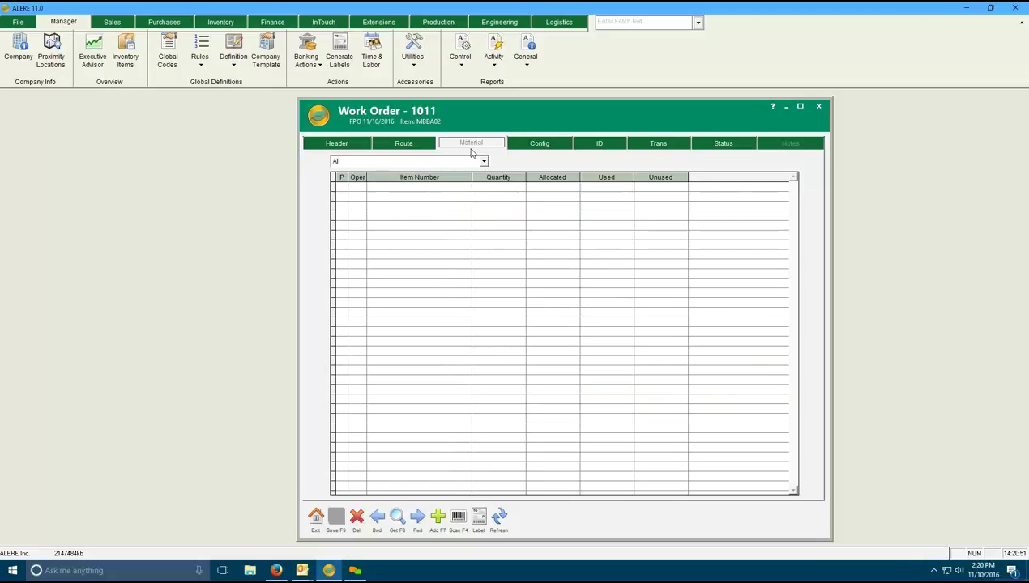
{"action": "left_click", "coordinate": [417, 517]}
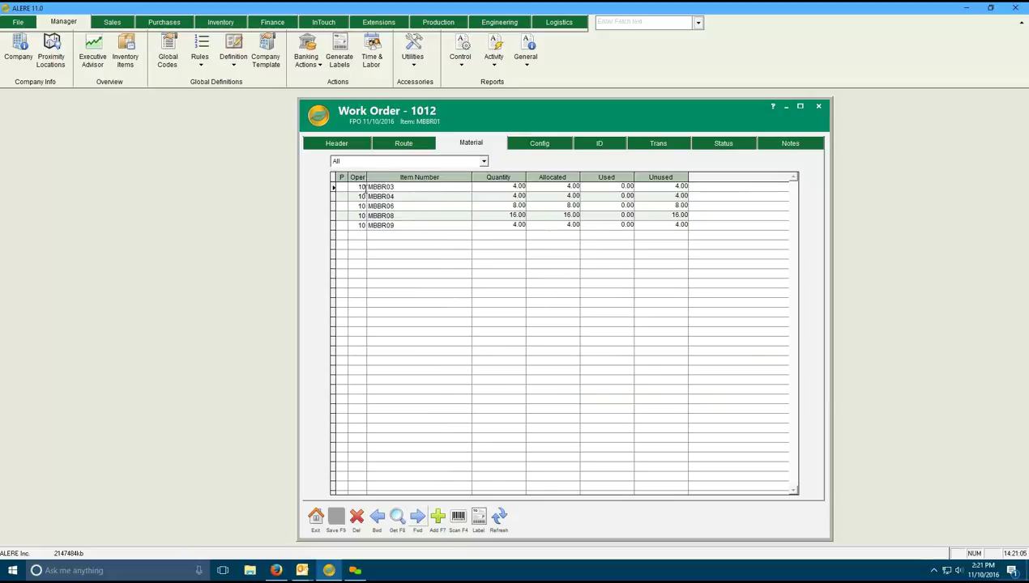
{"action": "left_click", "coordinate": [410, 187]}
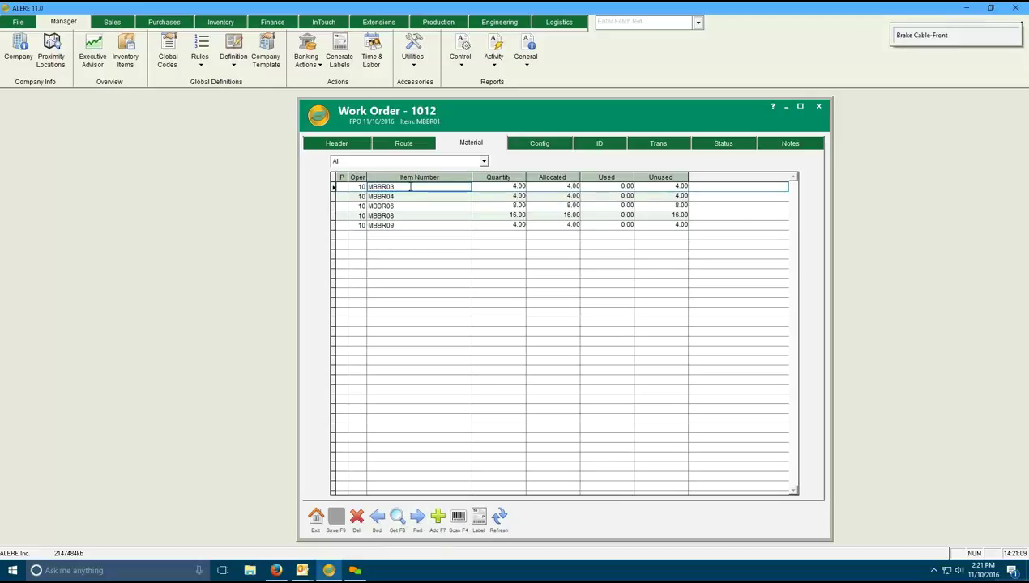
{"action": "left_click", "coordinate": [407, 197]}
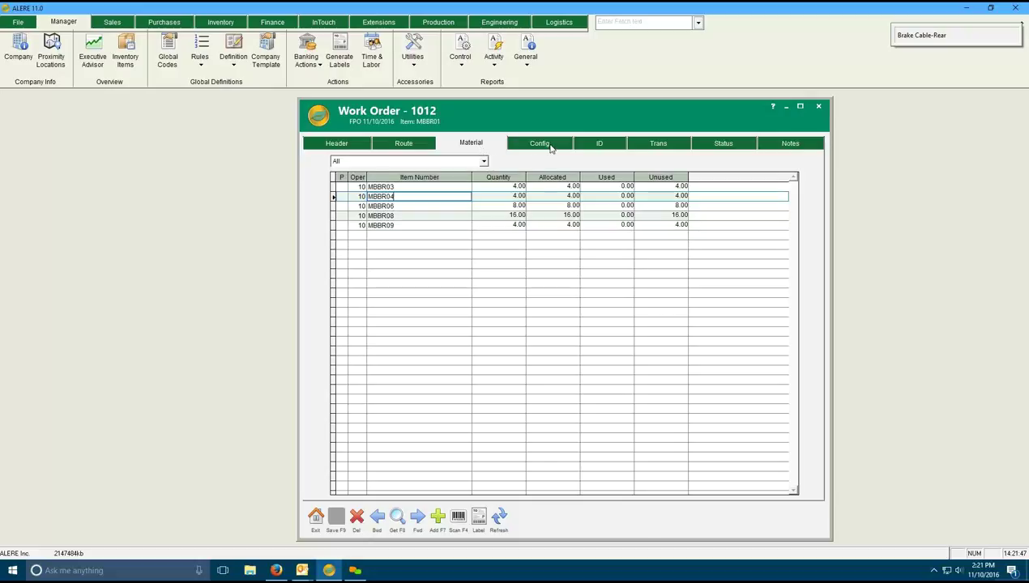
{"action": "left_click", "coordinate": [550, 147]}
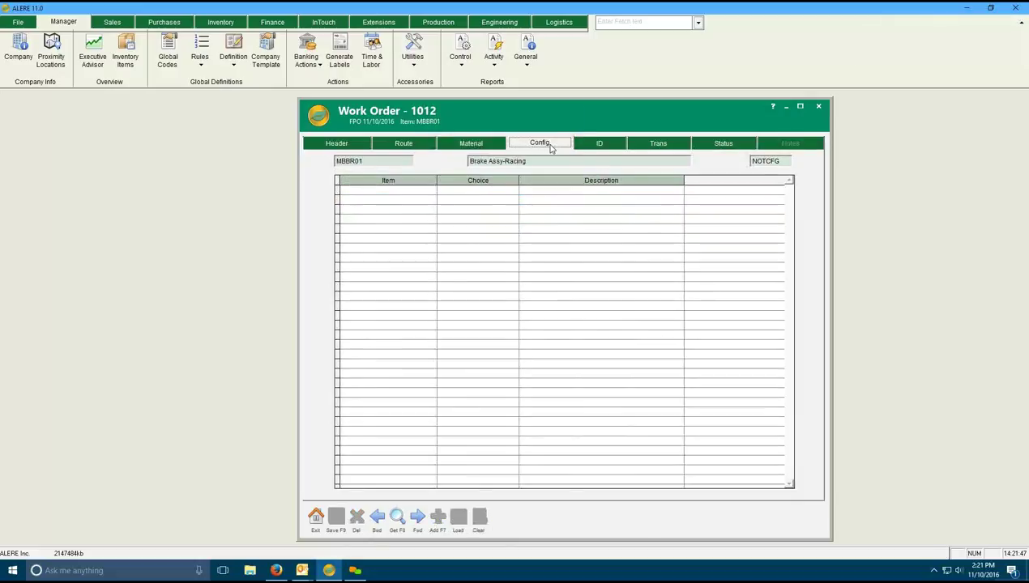
Examine the component choices in the configuration of the MBFG01 work order for the men's 21-speed white mountain bike.
{"action": "left_click", "coordinate": [378, 517]}
{"action": "left_click", "coordinate": [378, 517]}
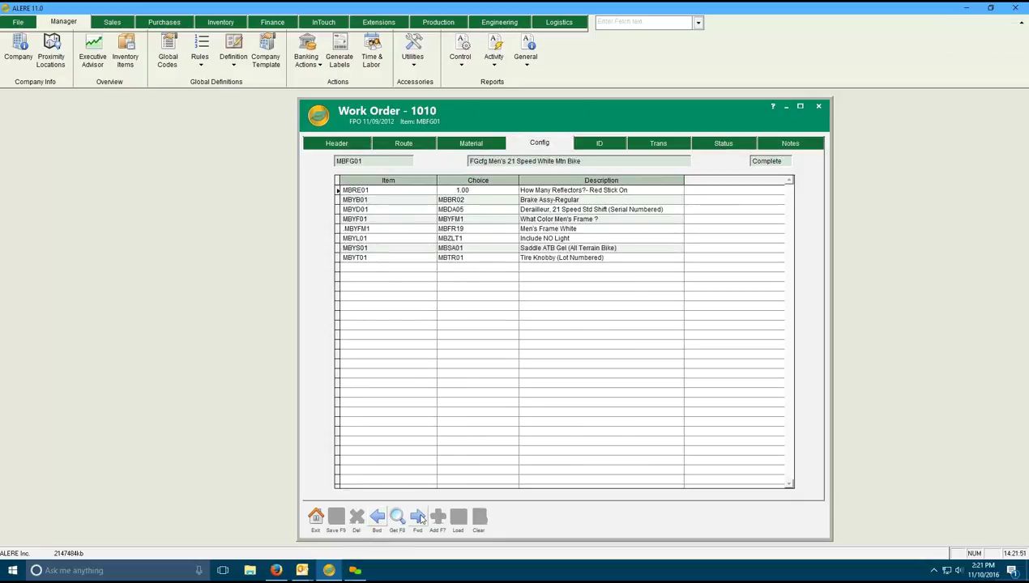
{"action": "left_click", "coordinate": [417, 517]}
{"action": "left_click", "coordinate": [378, 518]}
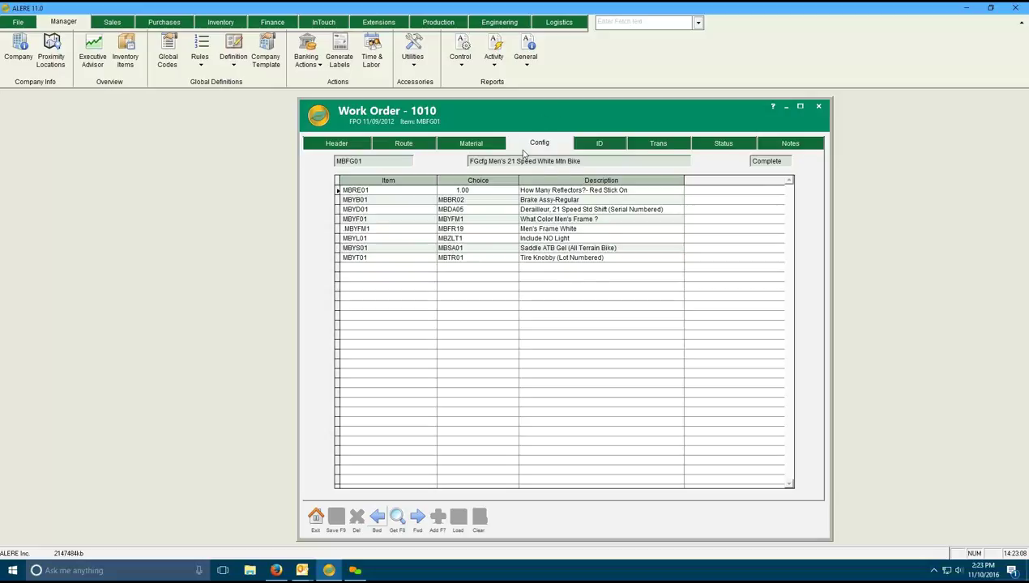
Look through the issued component IDs of the MBFG01 work order and its neighbouring work orders.
{"action": "left_click", "coordinate": [598, 149]}
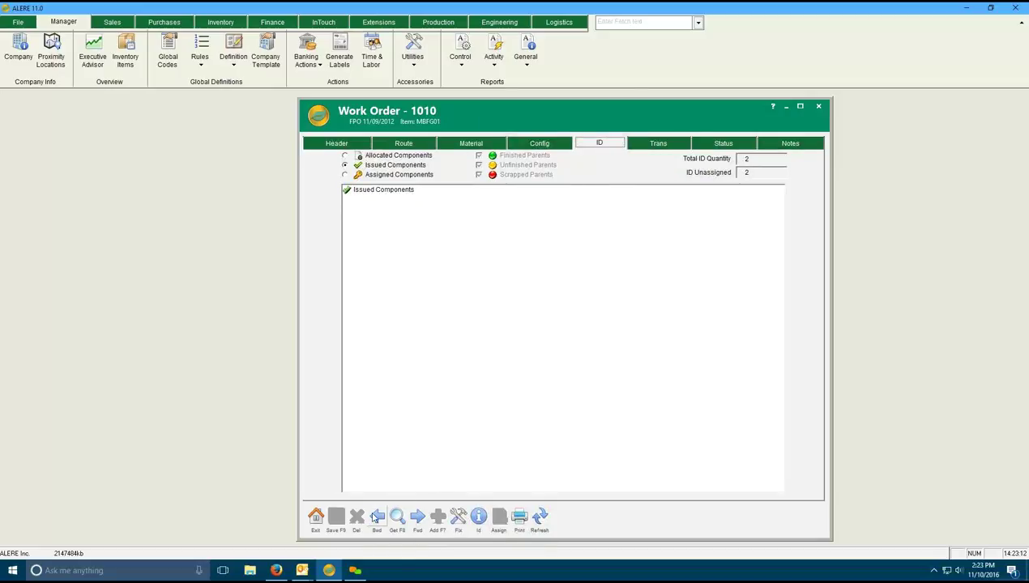
{"action": "left_click", "coordinate": [375, 519]}
{"action": "left_click", "coordinate": [376, 518]}
{"action": "left_click", "coordinate": [416, 520]}
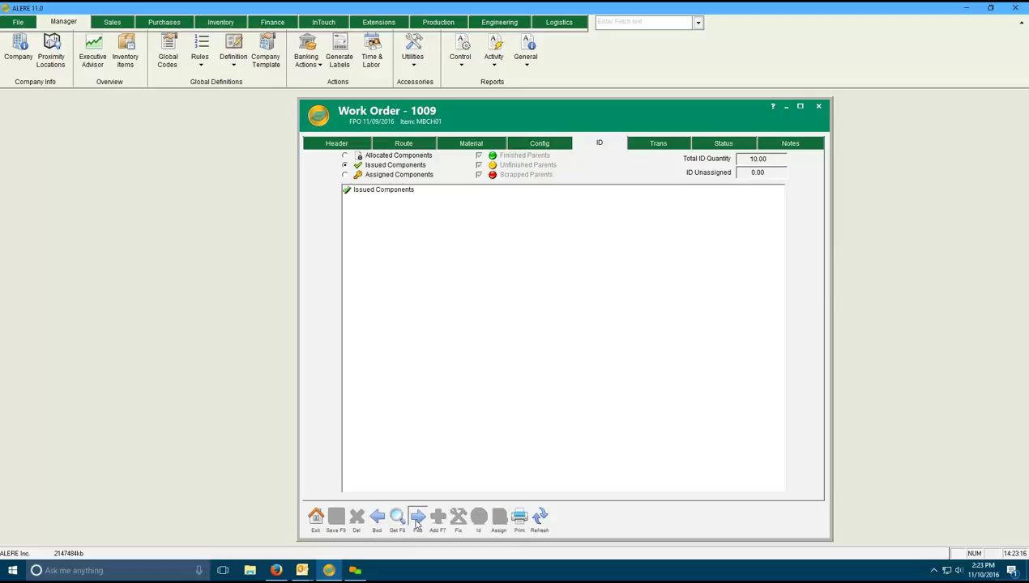
{"action": "left_click", "coordinate": [416, 520]}
{"action": "left_click", "coordinate": [416, 520]}
{"action": "left_click", "coordinate": [416, 520]}
{"action": "left_click", "coordinate": [416, 520]}
{"action": "left_click", "coordinate": [416, 520]}
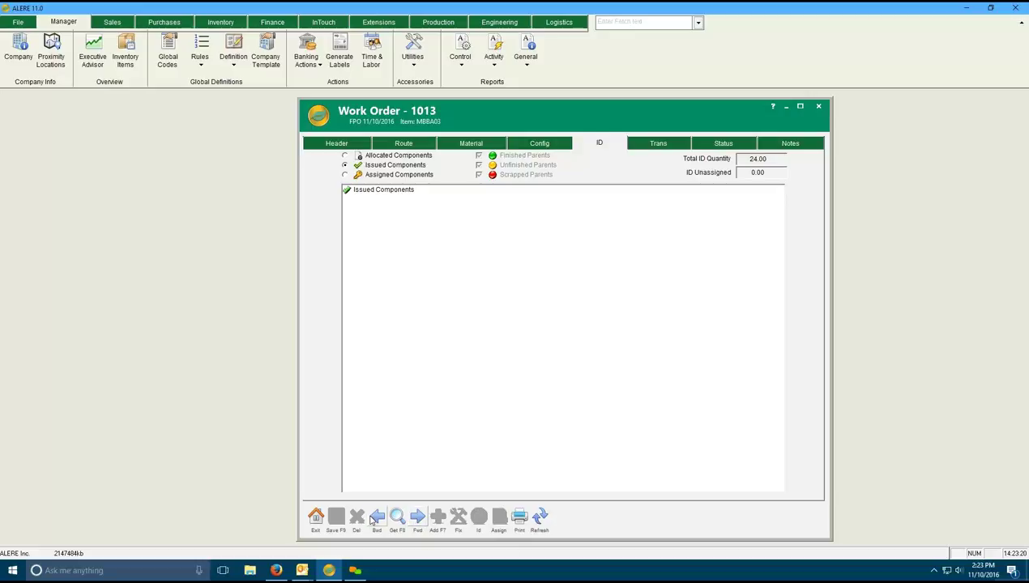
Display the assigned components of the MBBR01 work order dated 11/09/2016 and expand its MBBR01 entry.
{"action": "left_click", "coordinate": [376, 520]}
{"action": "left_click", "coordinate": [376, 520]}
{"action": "left_click", "coordinate": [376, 520]}
{"action": "left_click", "coordinate": [377, 520]}
{"action": "left_click", "coordinate": [378, 520]}
{"action": "left_click", "coordinate": [345, 175]}
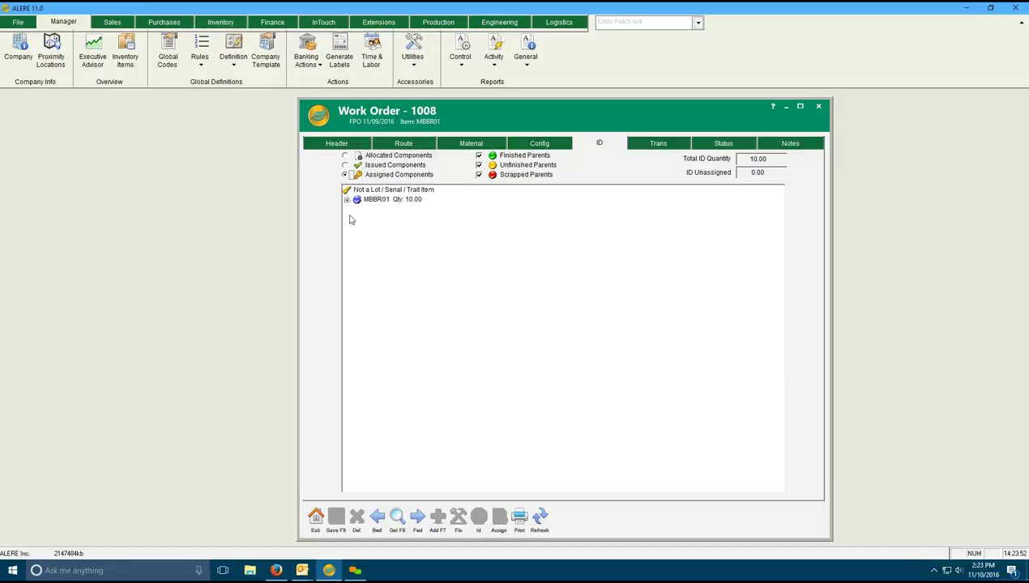
{"action": "left_click", "coordinate": [347, 203]}
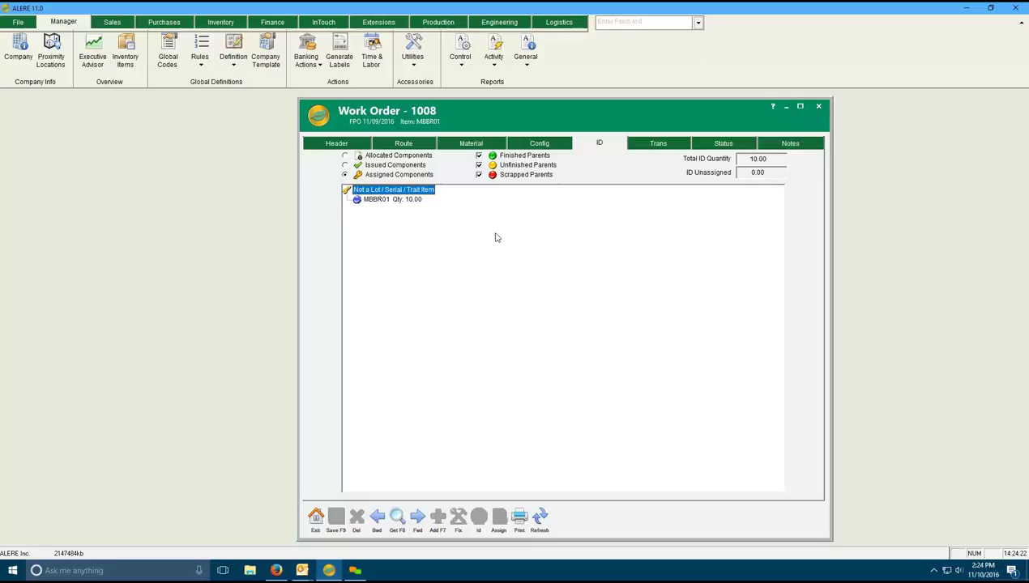
Find the completed MBBA01 work order and review its posted transactions.
{"action": "left_click", "coordinate": [657, 146]}
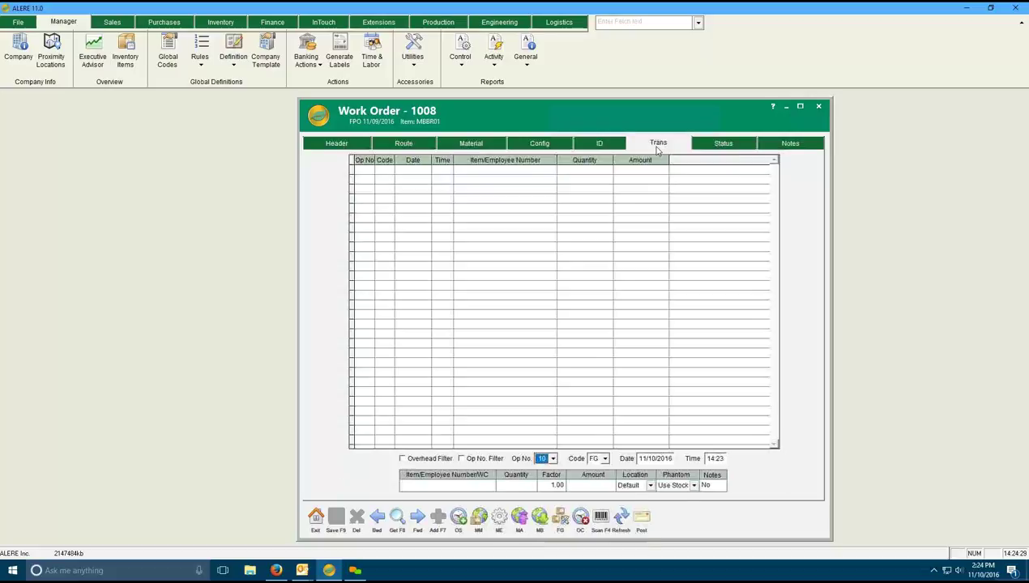
{"action": "left_click", "coordinate": [377, 518]}
{"action": "left_click", "coordinate": [376, 518]}
{"action": "left_click", "coordinate": [376, 518]}
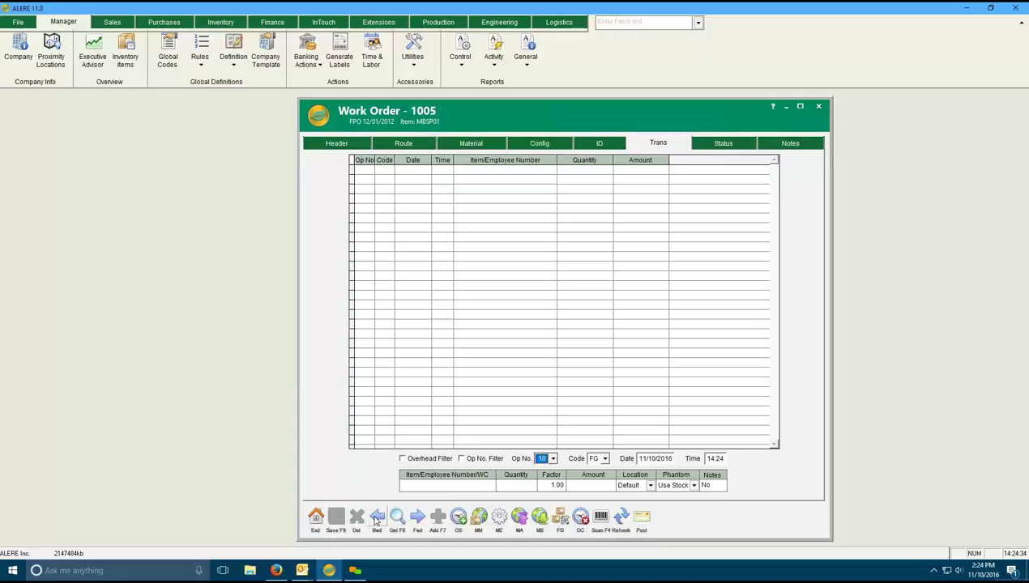
{"action": "left_click", "coordinate": [376, 519]}
{"action": "left_click", "coordinate": [376, 519]}
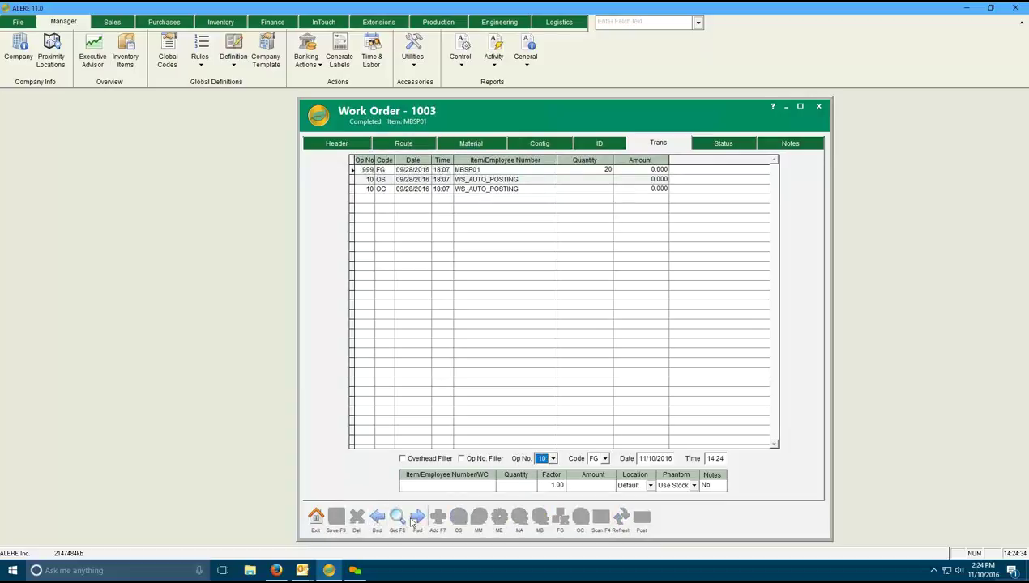
{"action": "left_click", "coordinate": [377, 519]}
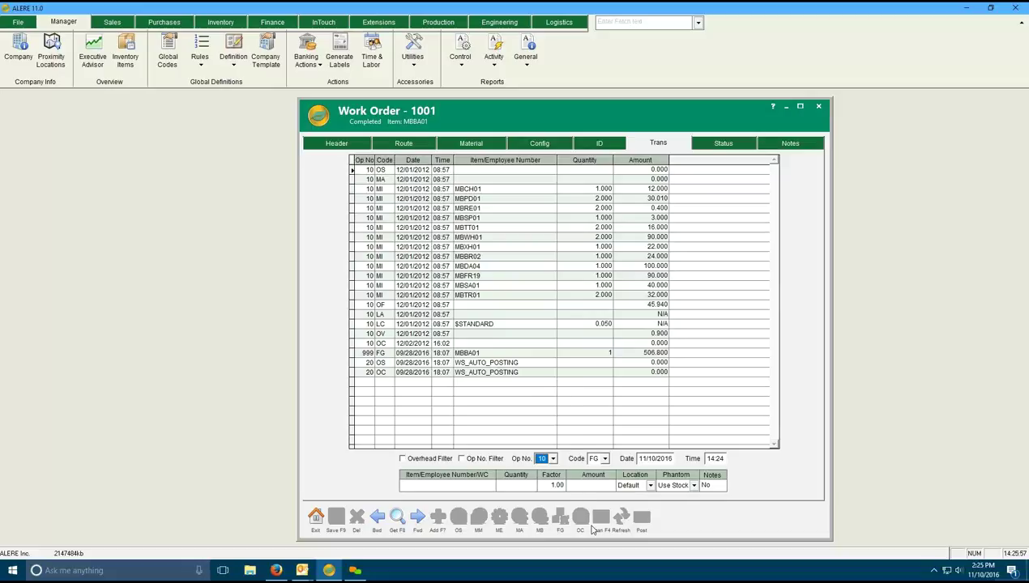
{"action": "left_click", "coordinate": [416, 517]}
{"action": "left_click", "coordinate": [377, 518]}
Examine the operation numbers and transaction codes available for posting against the MBBA01 work order, including Work in Process.
{"action": "left_click", "coordinate": [552, 459]}
{"action": "left_click", "coordinate": [551, 469]}
{"action": "left_click", "coordinate": [604, 458]}
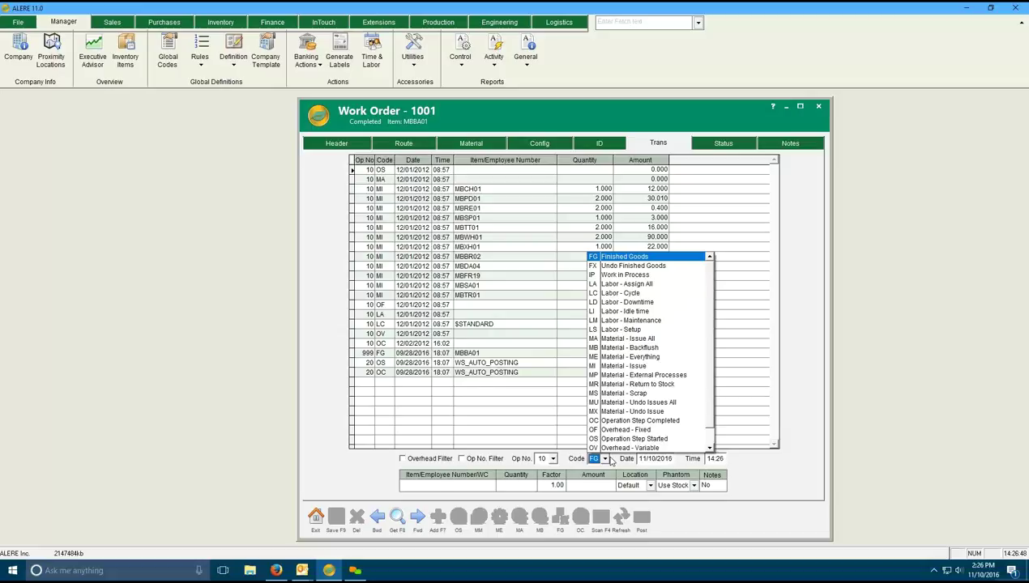
{"action": "left_click", "coordinate": [605, 459]}
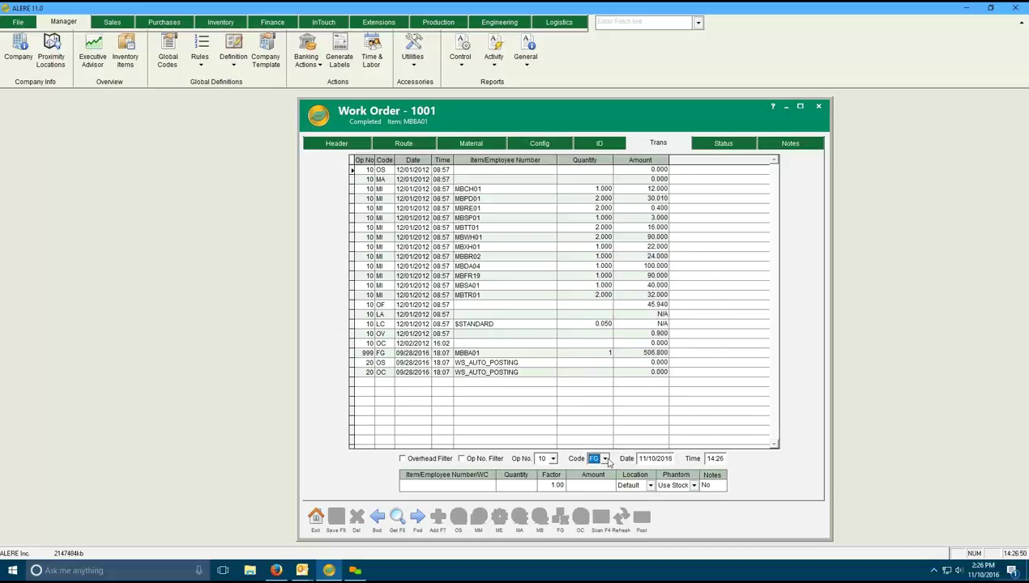
{"action": "left_click", "coordinate": [603, 459]}
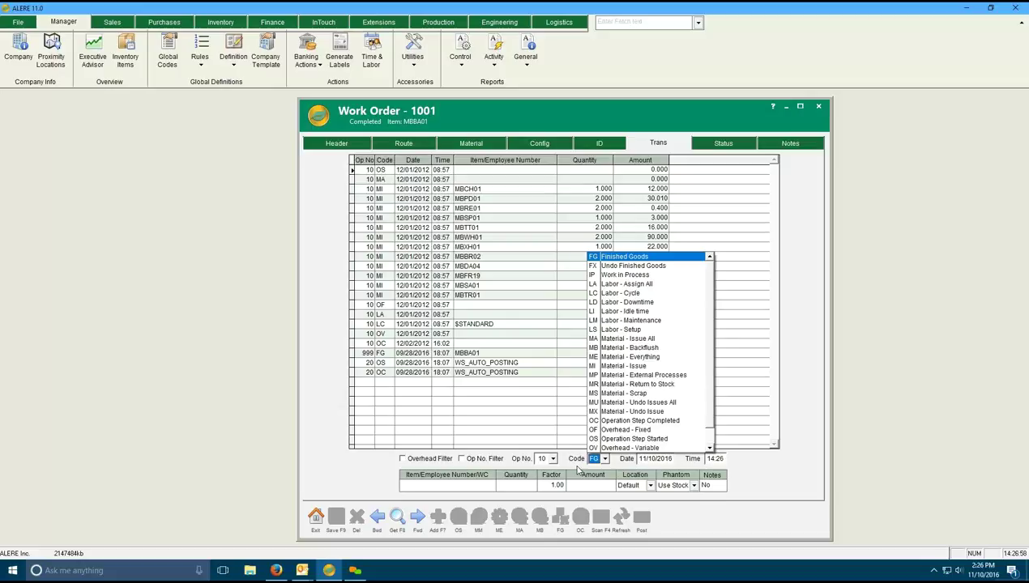
{"action": "key", "text": "Down"}
{"action": "key", "text": "Down"}
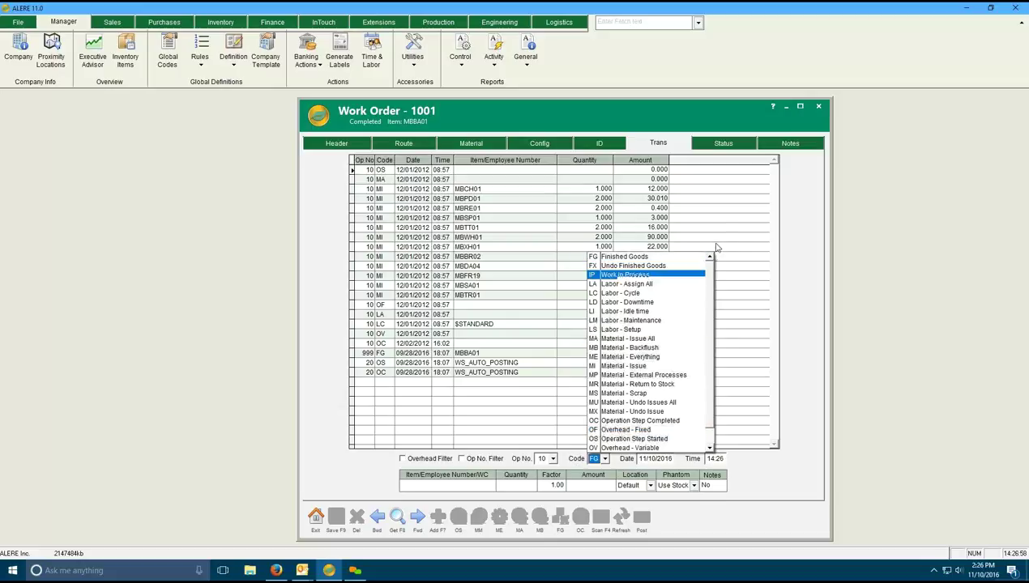
{"action": "left_click", "coordinate": [716, 146]}
Review the status details of the completed MBBA01 work order and of the firm-planned MBPD01 work order.
{"action": "left_click", "coordinate": [717, 146]}
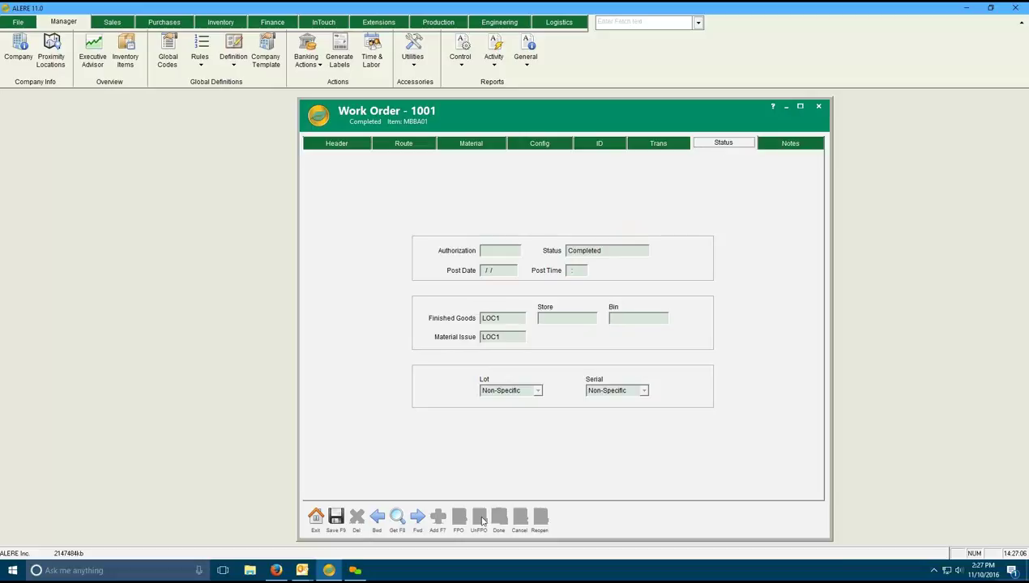
{"action": "left_click", "coordinate": [375, 518]}
{"action": "left_click", "coordinate": [417, 518]}
{"action": "left_click", "coordinate": [417, 518]}
{"action": "left_click", "coordinate": [417, 518]}
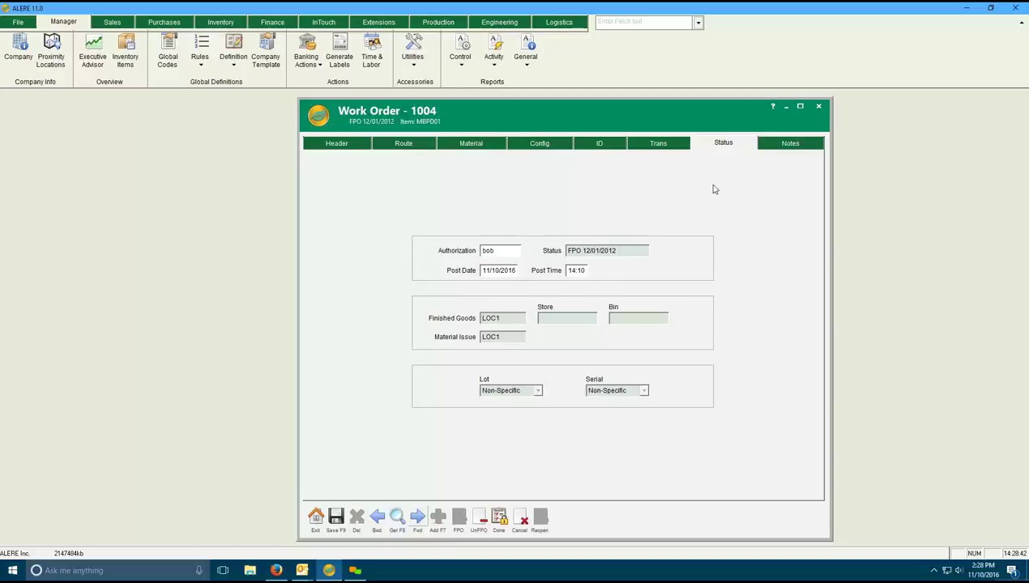
Review the notes fields and header of the MBPD01 Pedal Assembly work order, and close it.
{"action": "left_click", "coordinate": [782, 144]}
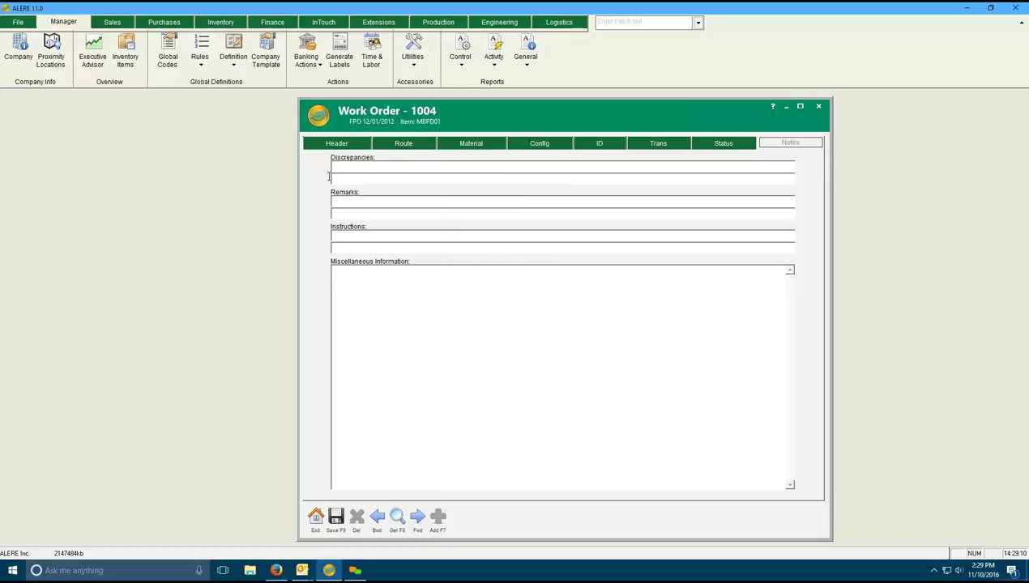
{"action": "left_click", "coordinate": [331, 144]}
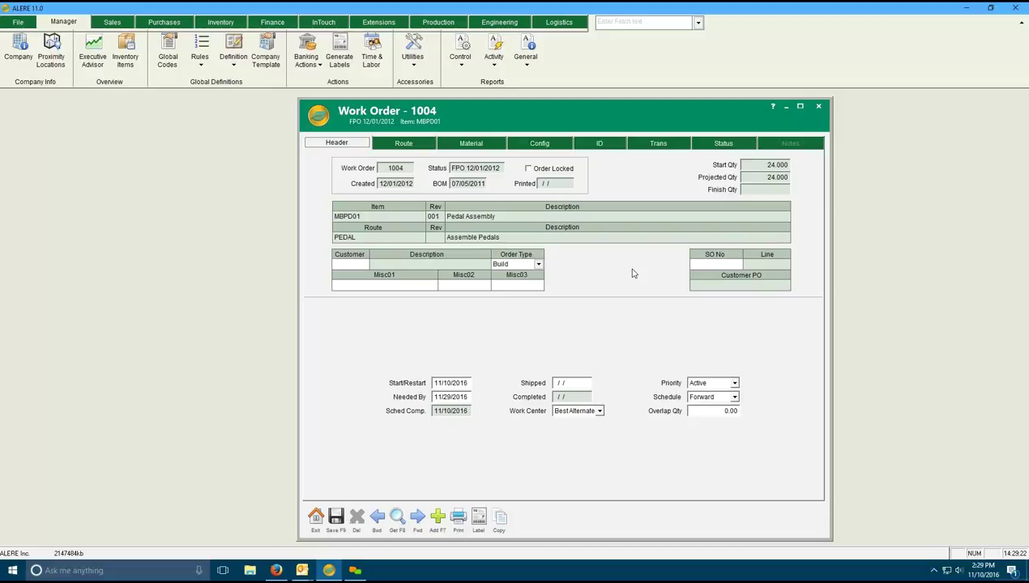
{"action": "left_click", "coordinate": [316, 518]}
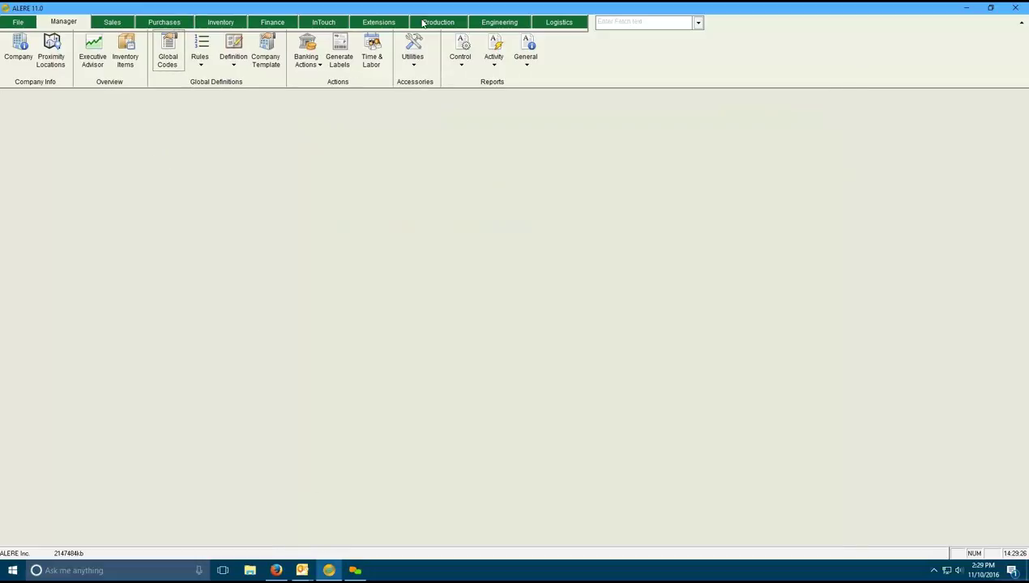
Start an Express work order and choose Brake Assy-Racing, MBBR01, as its item.
{"action": "left_click", "coordinate": [433, 24]}
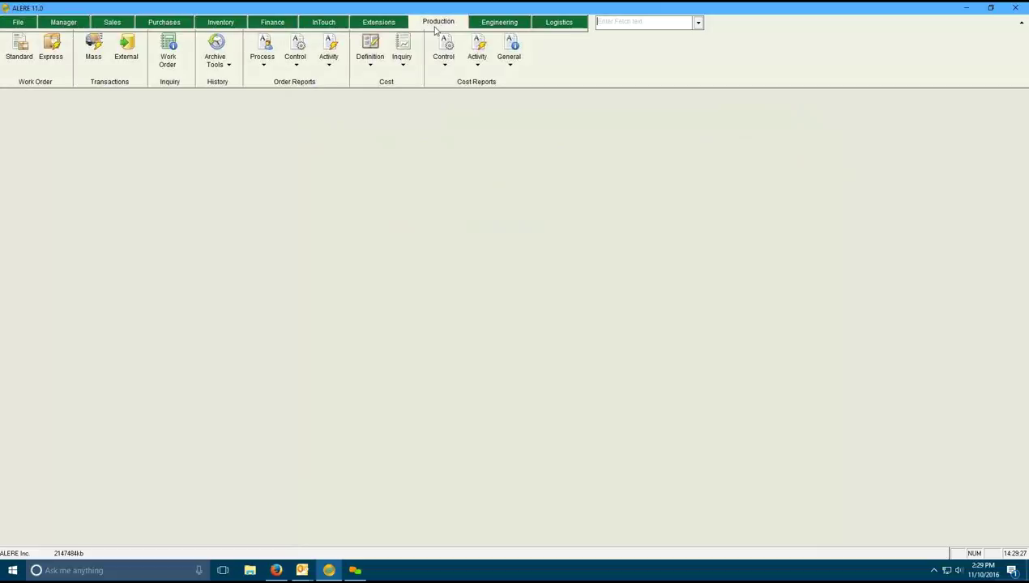
{"action": "left_click", "coordinate": [51, 61]}
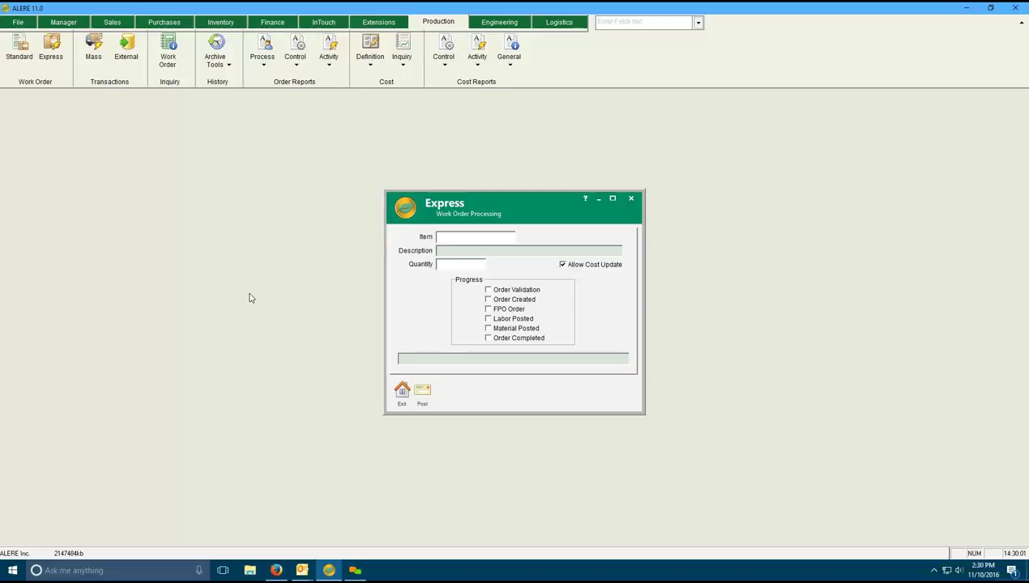
{"action": "left_click", "coordinate": [451, 237]}
{"action": "double_click", "coordinate": [450, 237]}
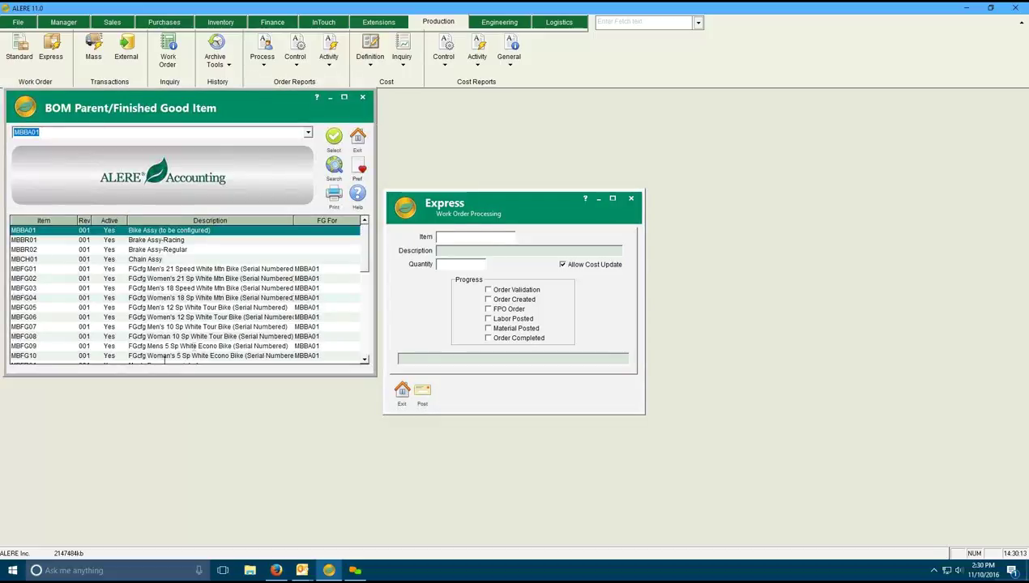
{"action": "left_click", "coordinate": [57, 240]}
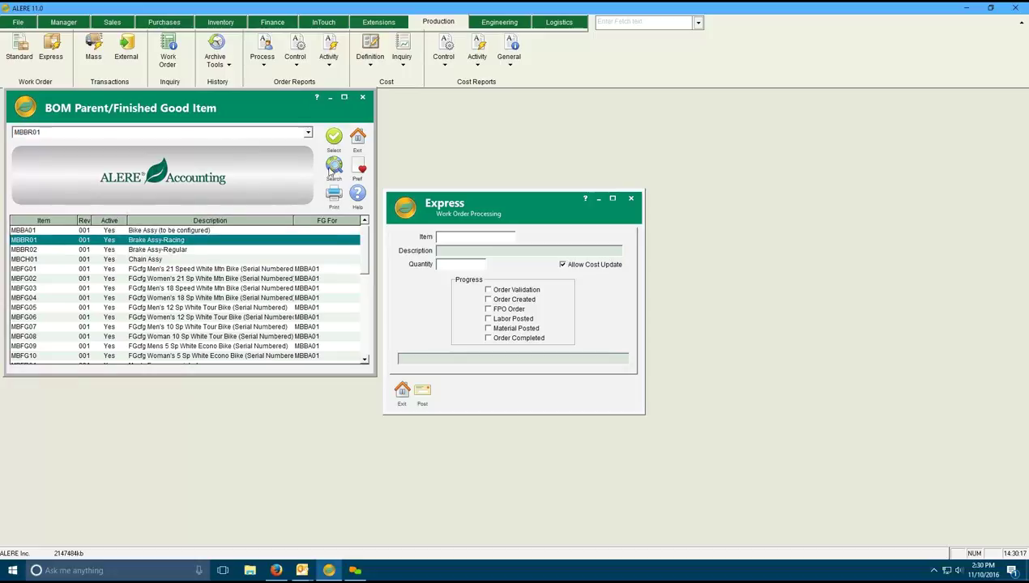
{"action": "left_click", "coordinate": [333, 136]}
Set the Express work order quantity to 1, disallow cost updates, and post it.
{"action": "double_click", "coordinate": [456, 264]}
{"action": "left_click", "coordinate": [430, 347]}
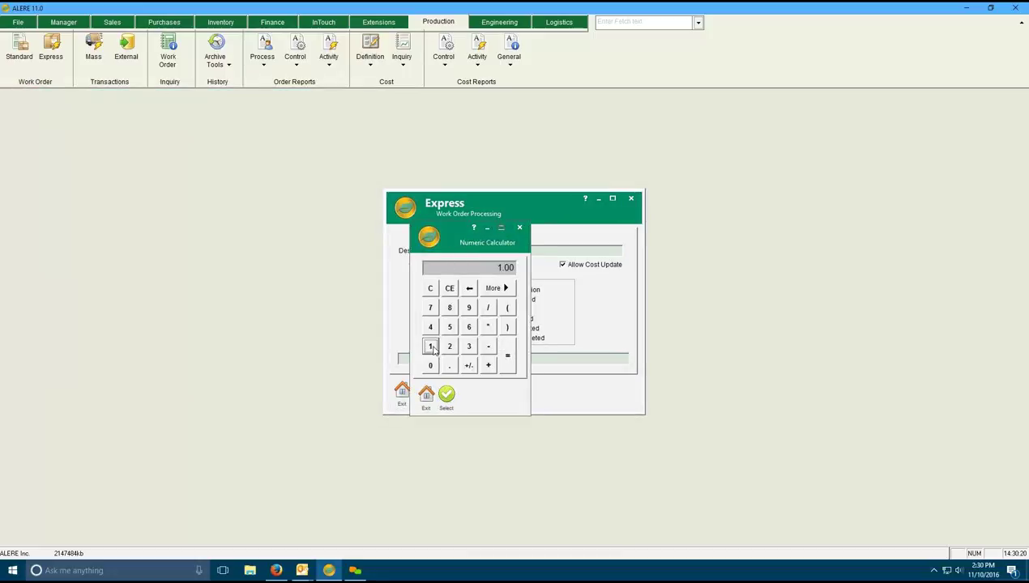
{"action": "left_click", "coordinate": [445, 394]}
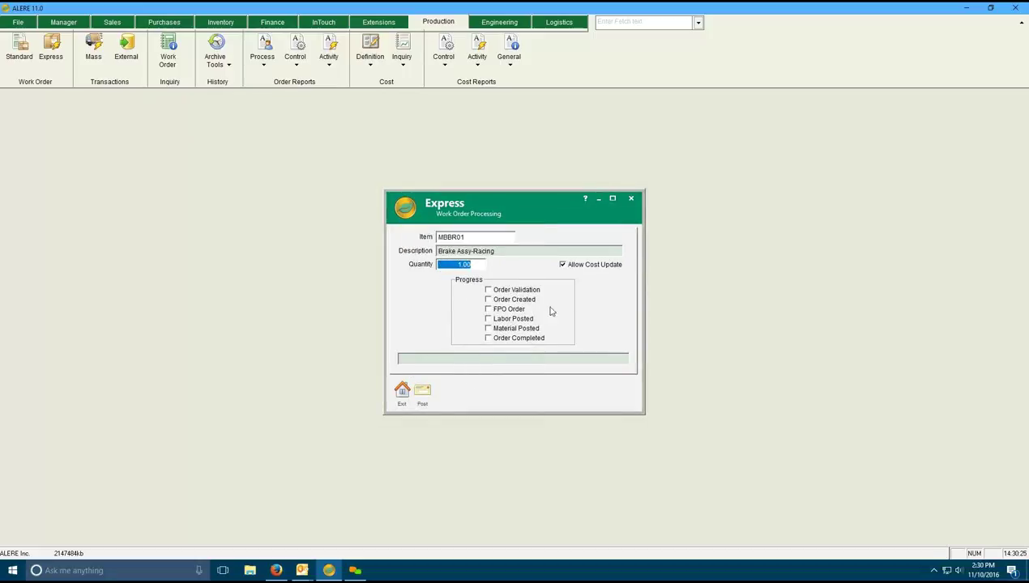
{"action": "left_click", "coordinate": [563, 267]}
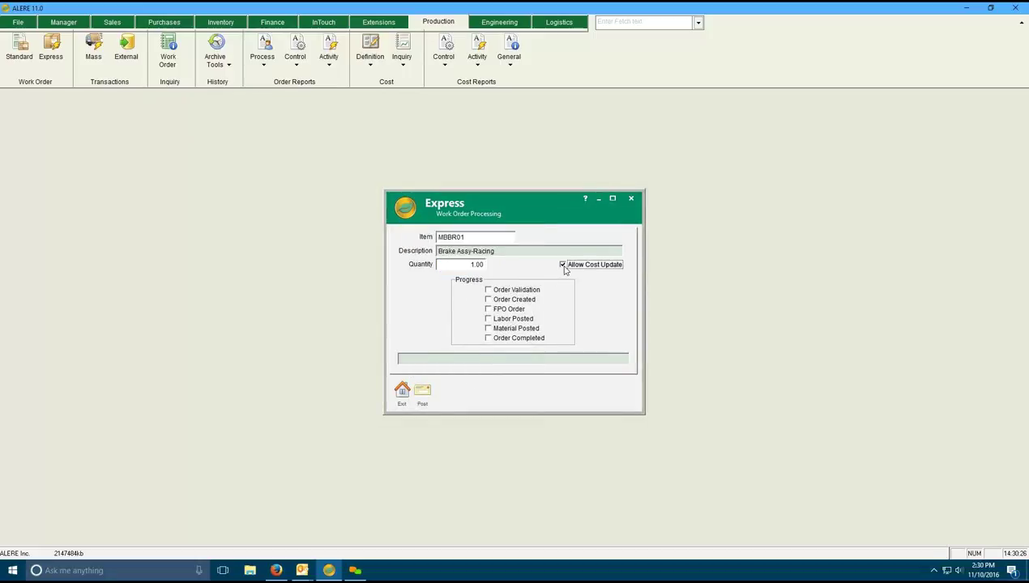
{"action": "left_click", "coordinate": [422, 392]}
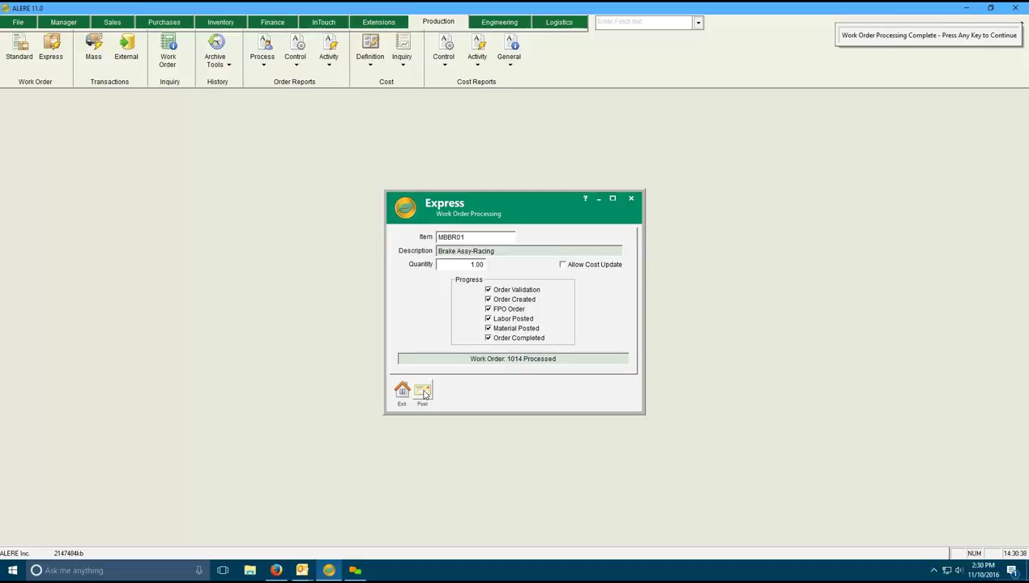
{"action": "key", "text": "Return"}
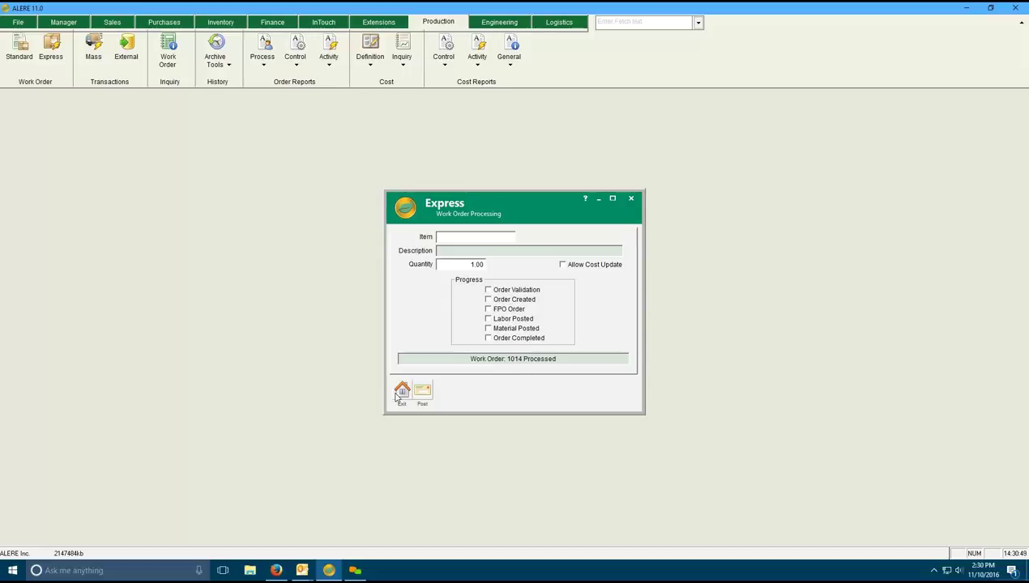
Retrieve the newly posted MBBR01 order in standard work orders and view its route.
{"action": "left_click", "coordinate": [14, 50]}
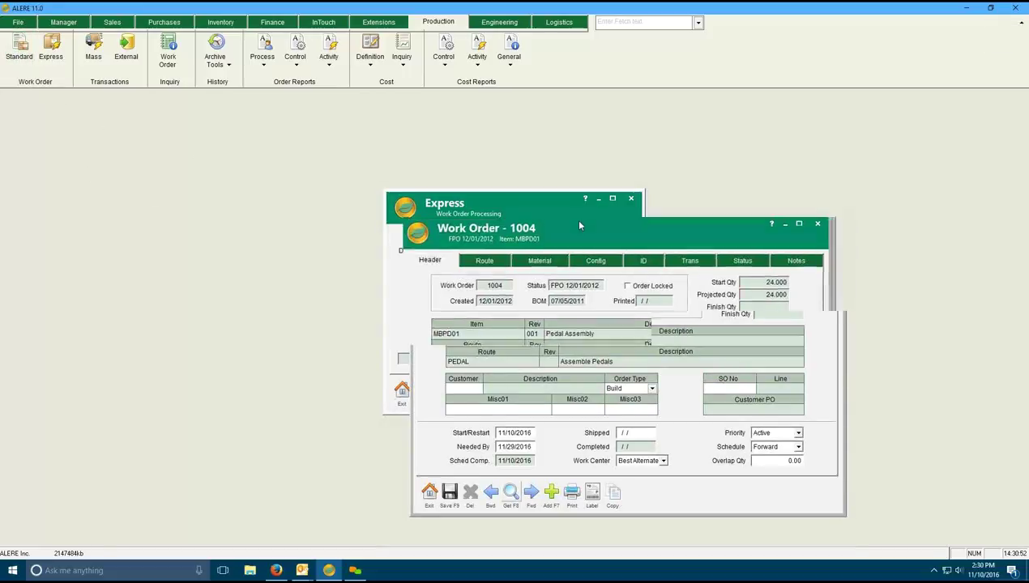
{"action": "left_click_drag", "start_coordinate": [556, 213], "coordinate": [324, 144]}
{"action": "left_click", "coordinate": [210, 392]}
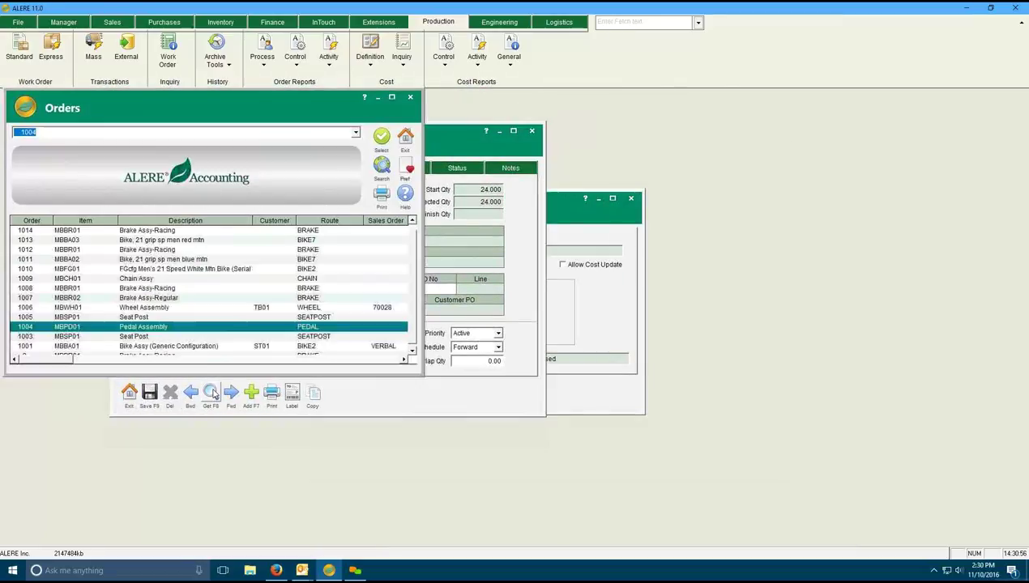
{"action": "left_click", "coordinate": [44, 233]}
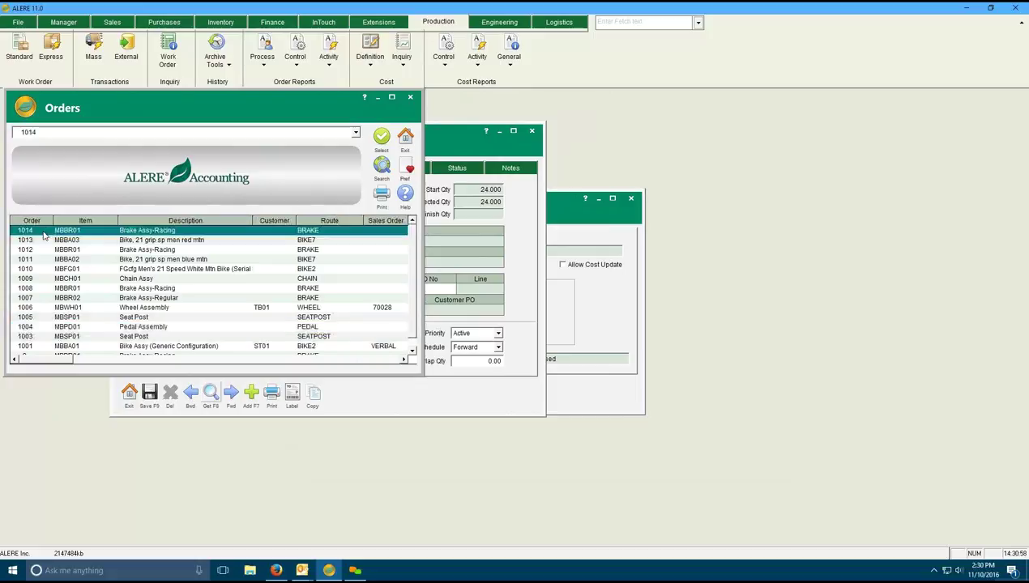
{"action": "left_click", "coordinate": [380, 137]}
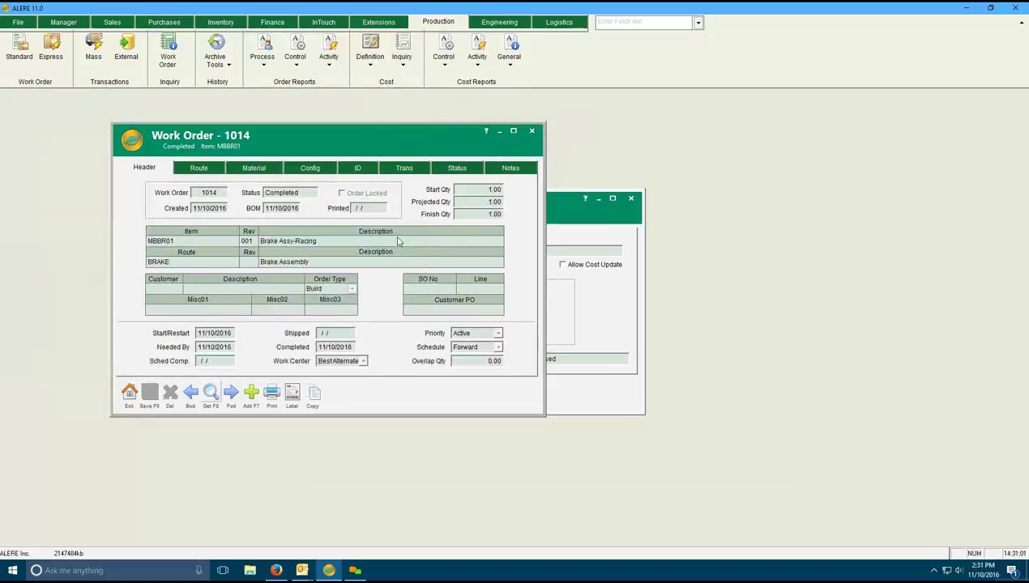
{"action": "left_click_drag", "start_coordinate": [374, 139], "coordinate": [538, 177]}
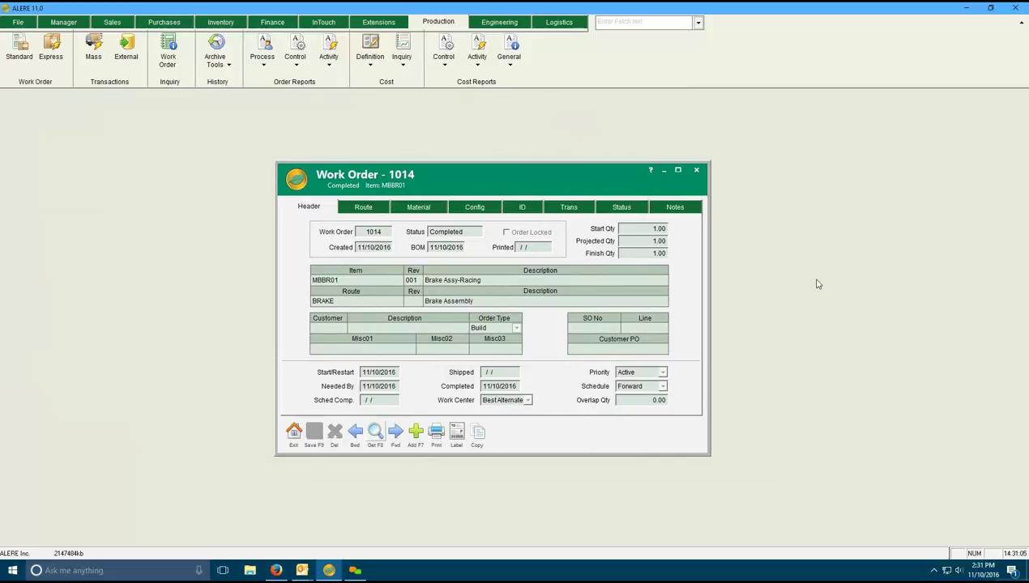
{"action": "left_click", "coordinate": [366, 208]}
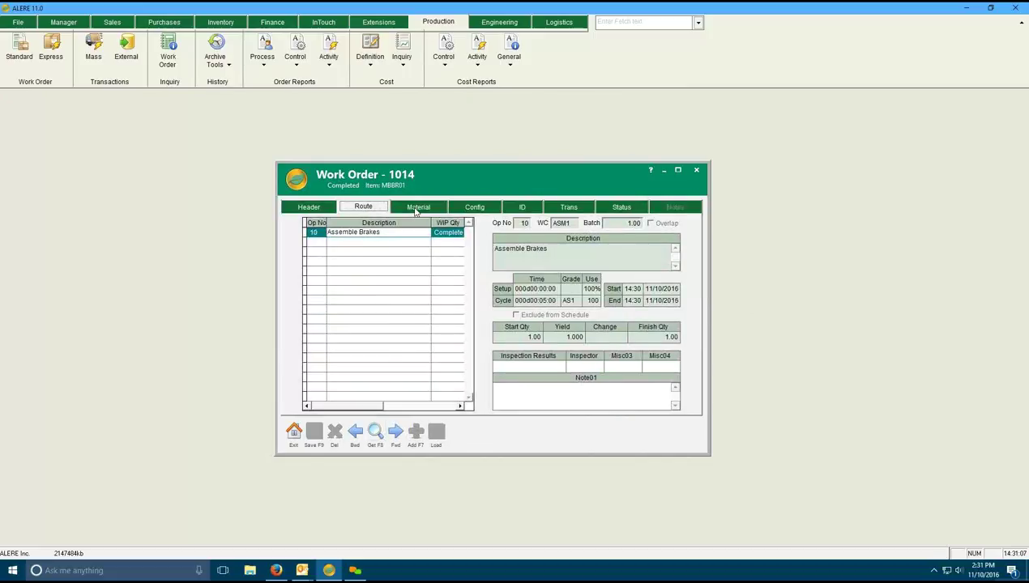
Review the material, configuration, ID and transactions of the completed MBBR01 work order, and close it along with the Express screen.
{"action": "left_click", "coordinate": [414, 210]}
{"action": "left_click", "coordinate": [468, 212]}
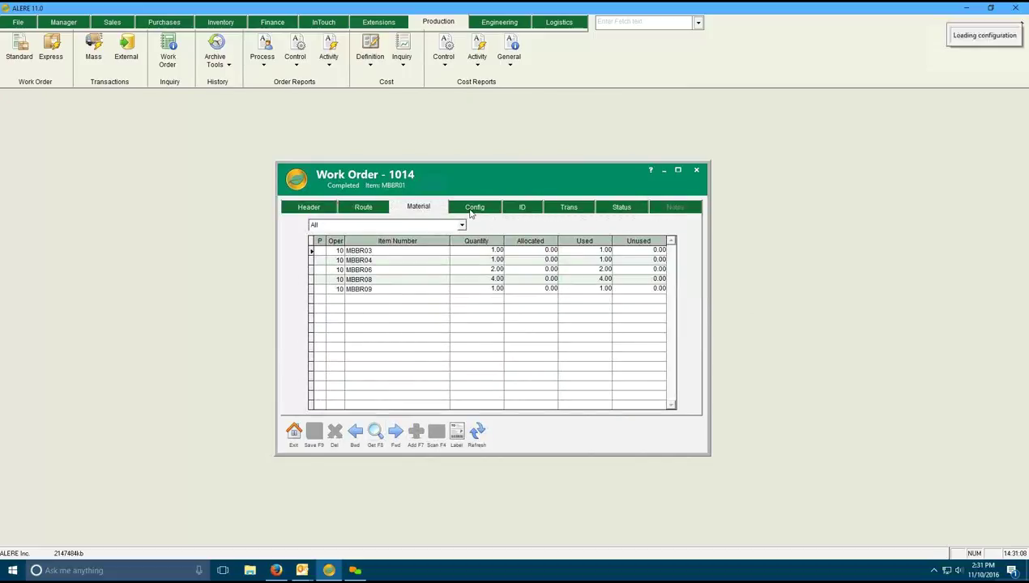
{"action": "left_click", "coordinate": [523, 210]}
{"action": "left_click", "coordinate": [569, 210]}
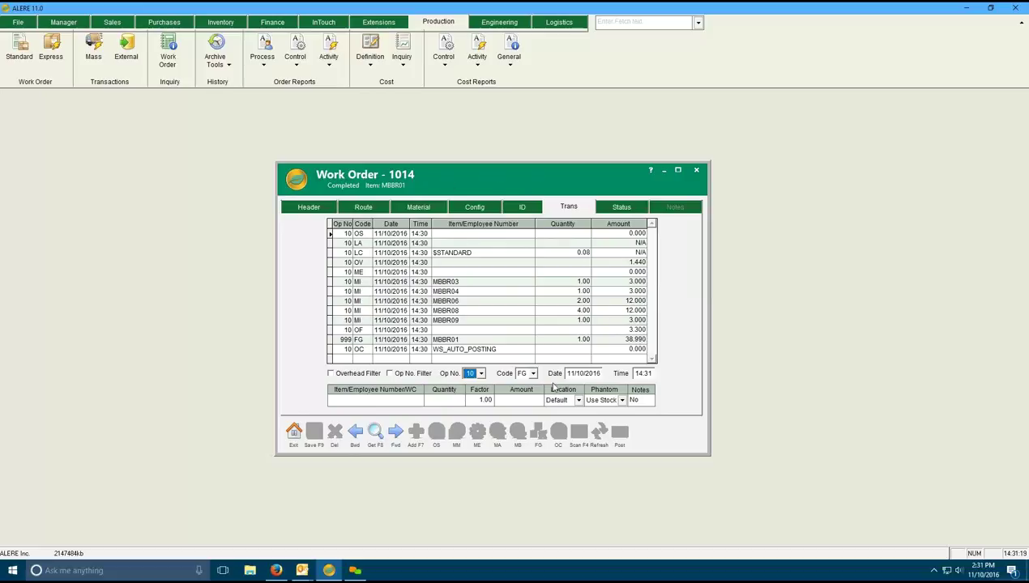
{"action": "left_click", "coordinate": [293, 432]}
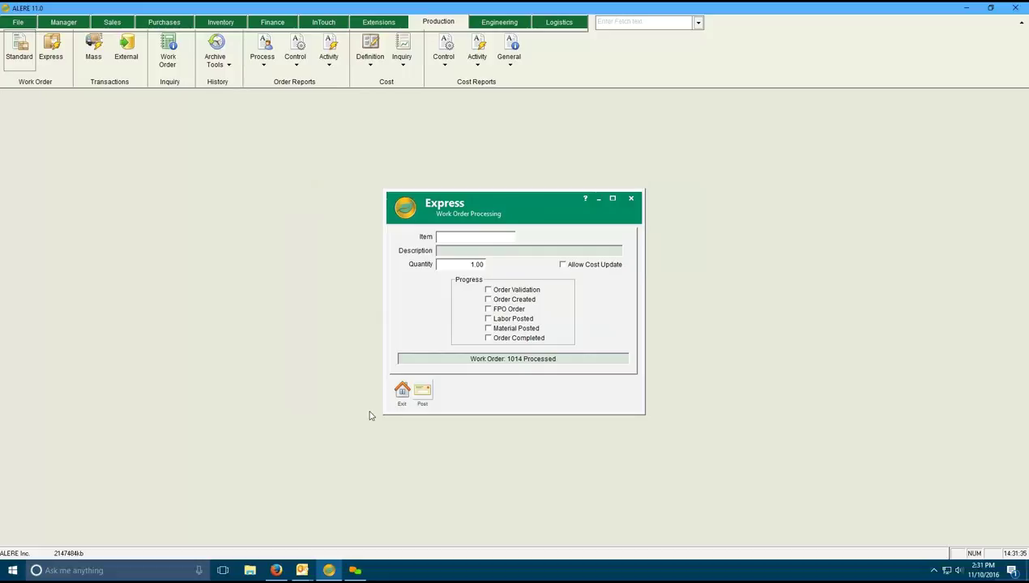
{"action": "left_click", "coordinate": [401, 390]}
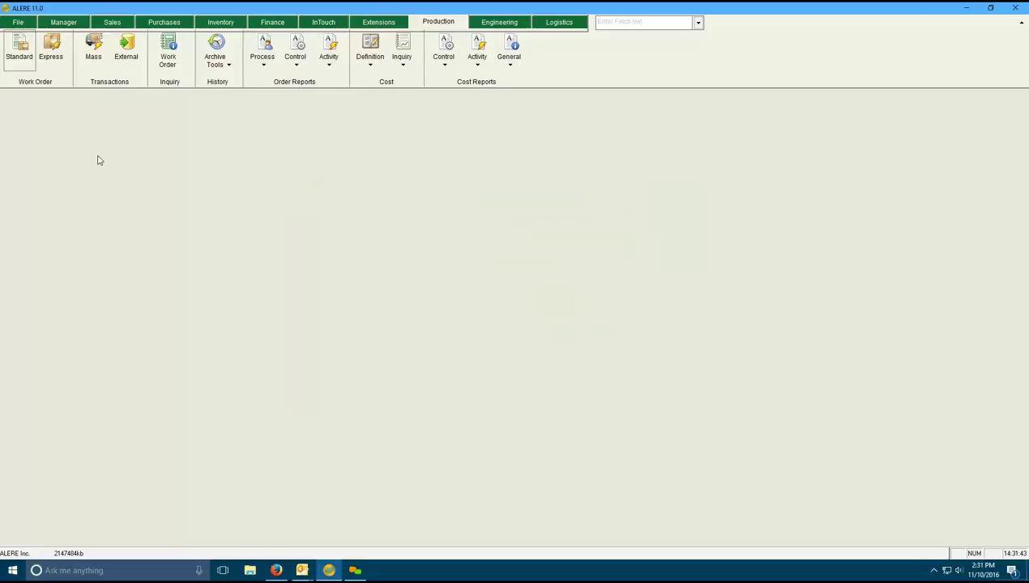
Open the Mass Transactions, External Transactions and Work Order Inquiry screens together.
{"action": "left_click", "coordinate": [93, 69]}
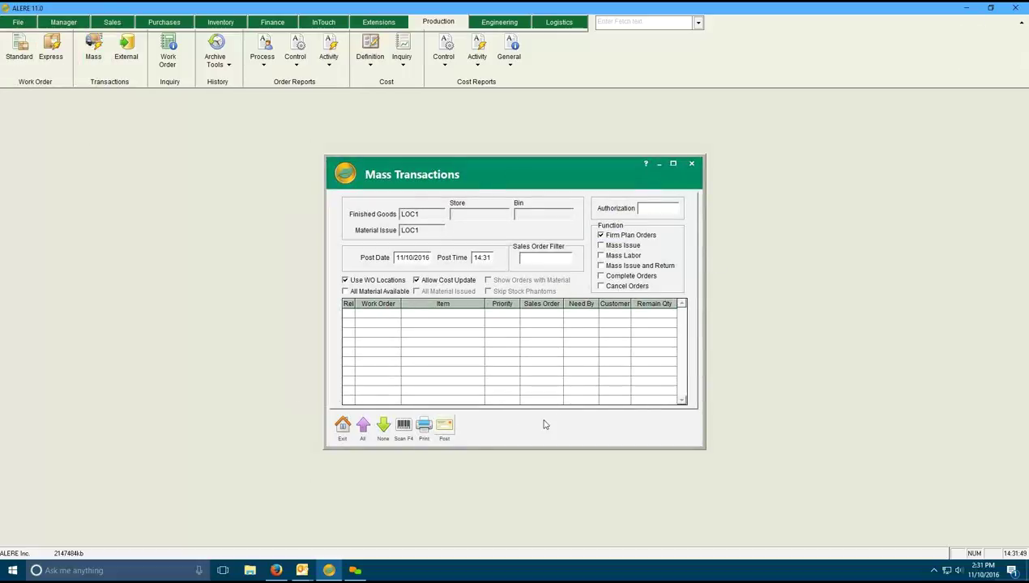
{"action": "left_click", "coordinate": [137, 58]}
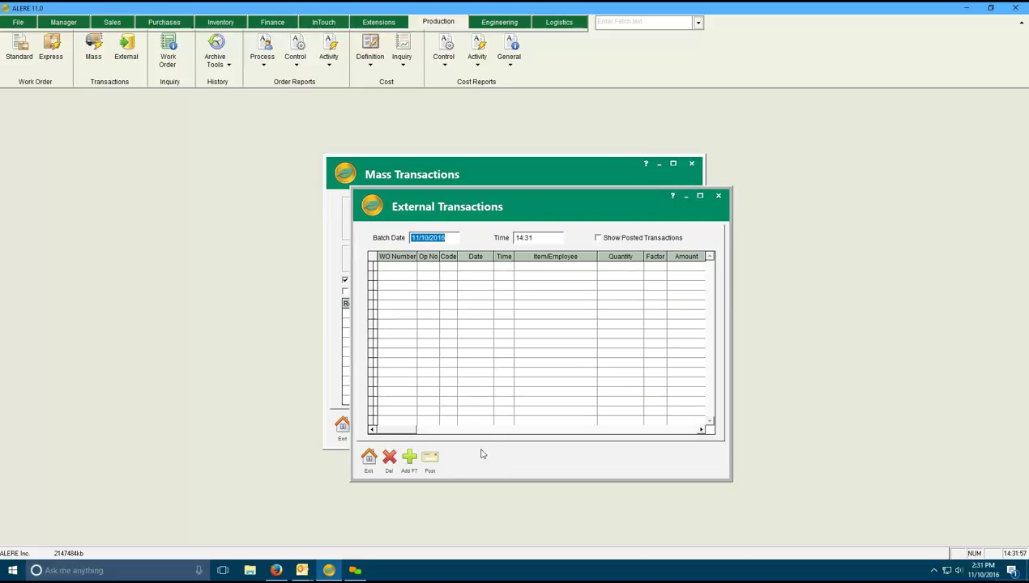
{"action": "left_click", "coordinate": [172, 68]}
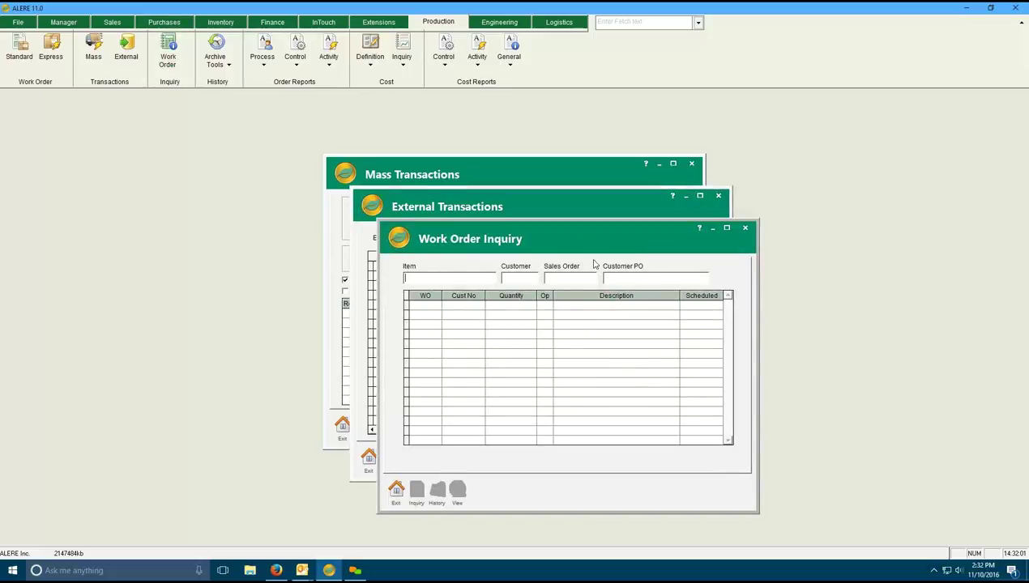
Run a work order inquiry for item MBBA02, open its Build Handlebars order to view the header, and close the order.
{"action": "double_click", "coordinate": [430, 278]}
{"action": "double_click", "coordinate": [43, 259]}
{"action": "left_click", "coordinate": [413, 495]}
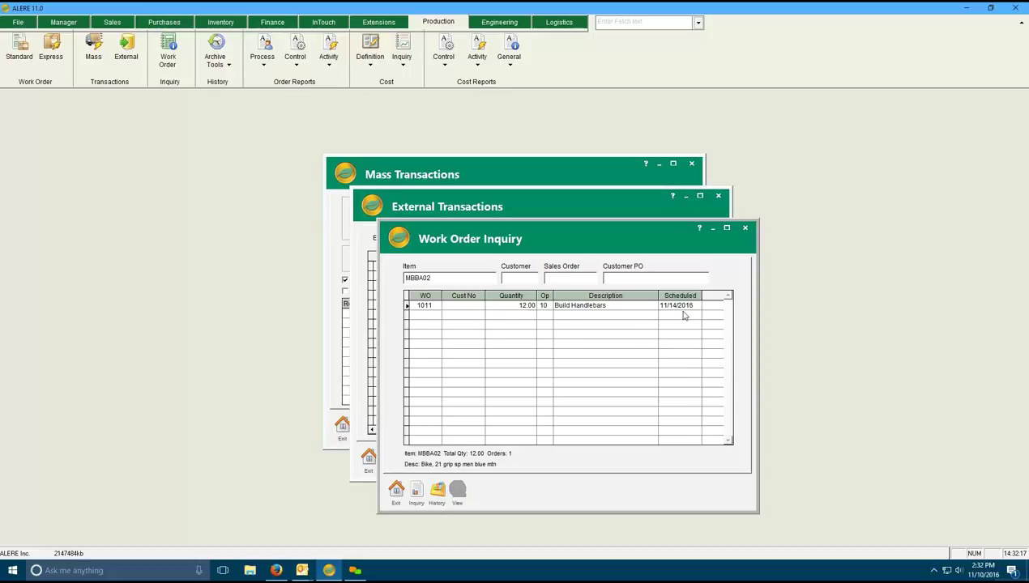
{"action": "double_click", "coordinate": [431, 305]}
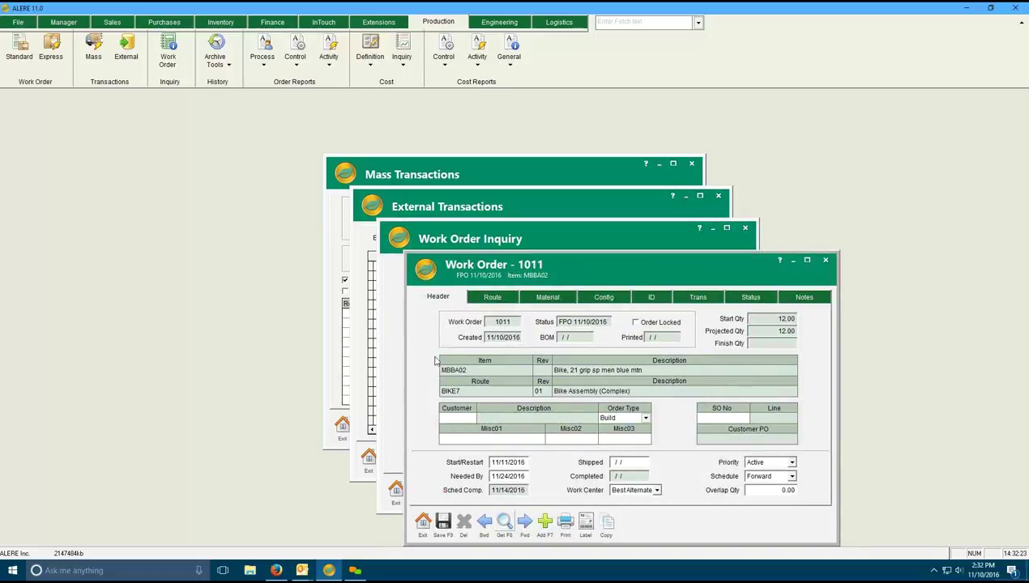
{"action": "left_click", "coordinate": [422, 521]}
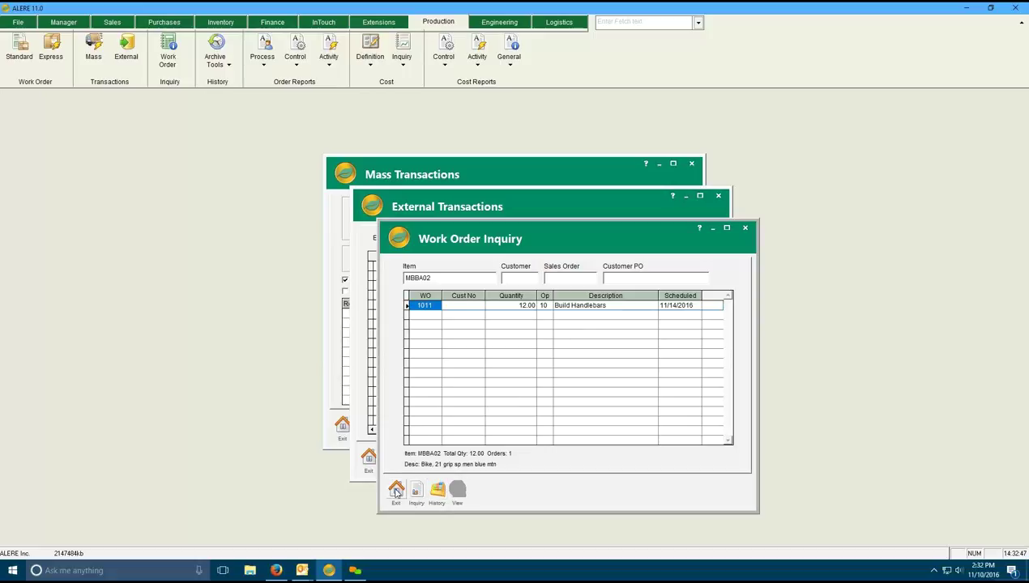
Close the Work Order Inquiry, External Transactions and Mass Transactions screens.
{"action": "left_click", "coordinate": [397, 491]}
{"action": "left_click", "coordinate": [364, 455]}
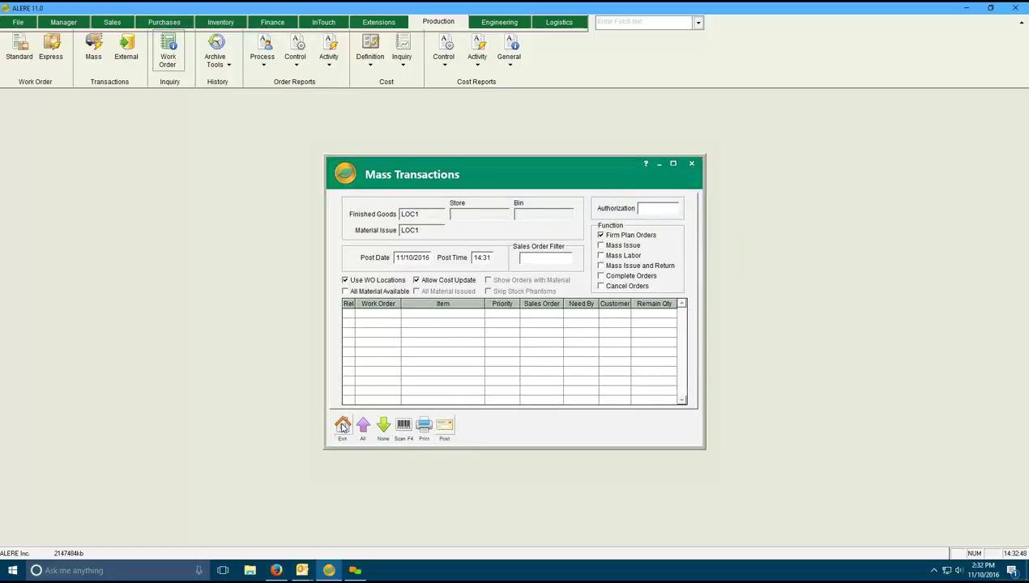
{"action": "left_click", "coordinate": [342, 427]}
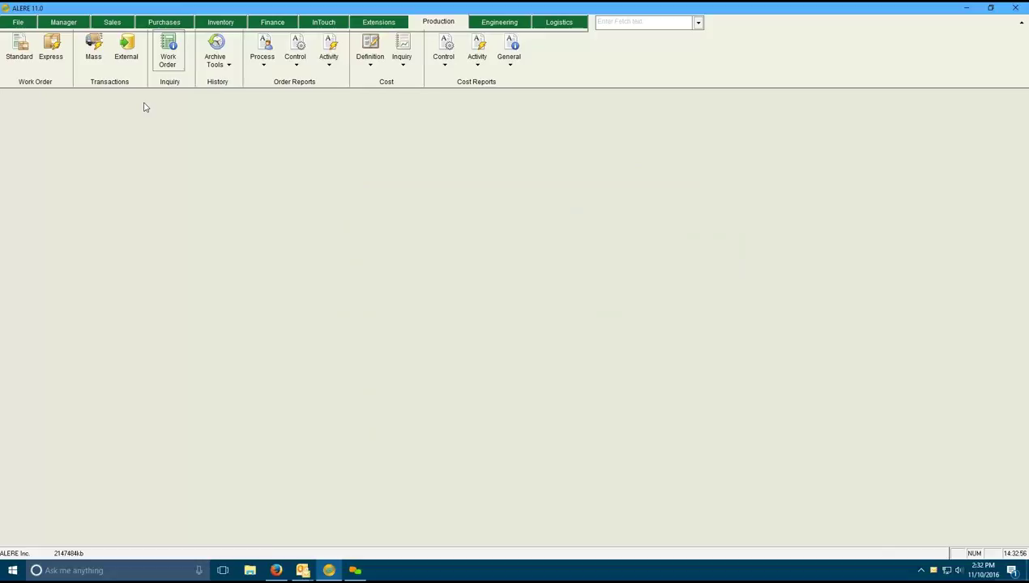
Open the standard Work Order, Work Order Inquiry, Mass Transactions and External Transactions screens at the same time.
{"action": "left_click", "coordinate": [29, 58]}
{"action": "left_click", "coordinate": [172, 63]}
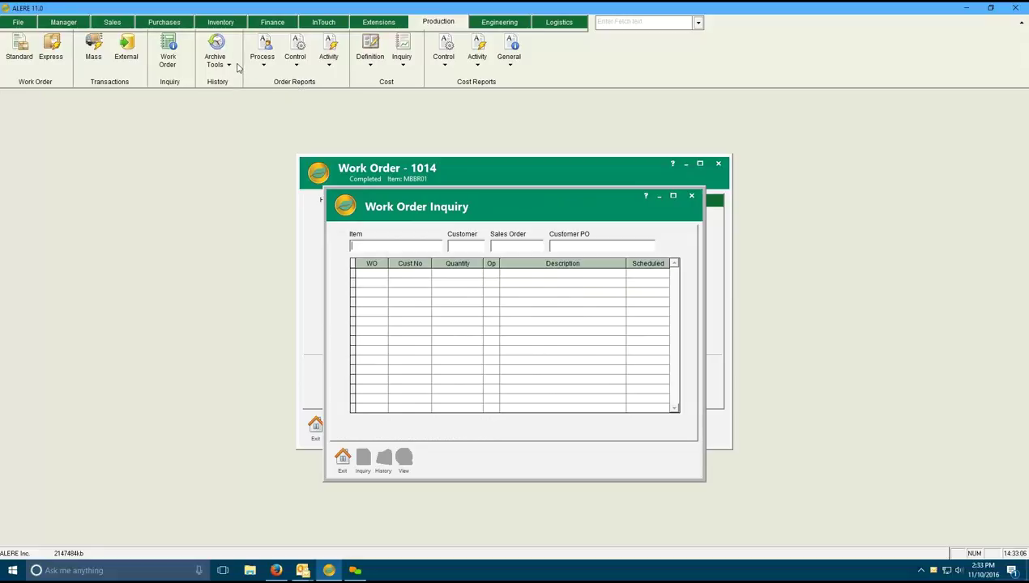
{"action": "left_click", "coordinate": [94, 51]}
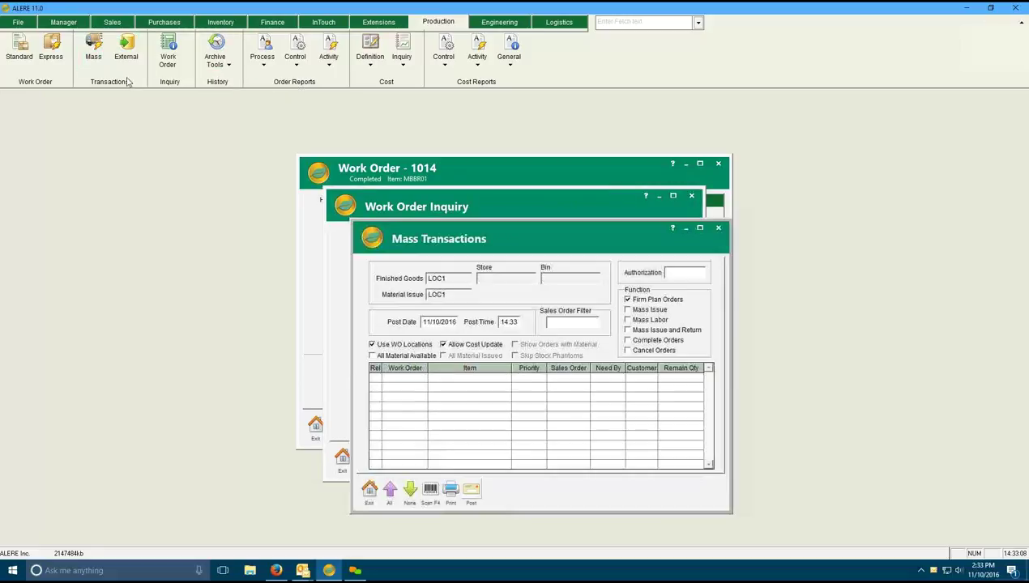
{"action": "left_click", "coordinate": [129, 62]}
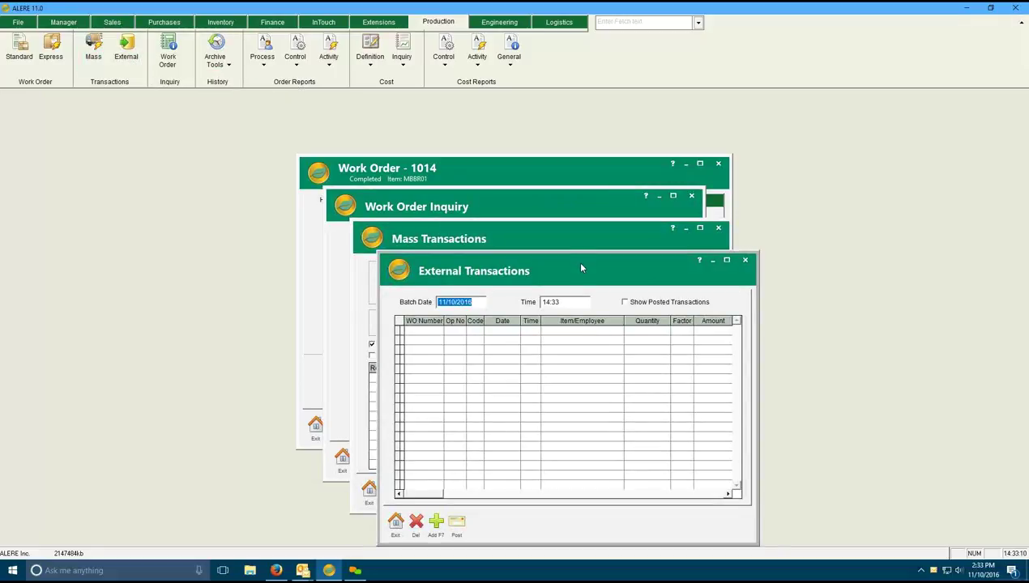
Spread the four open windows across the workspace so each one can be reached.
{"action": "left_click_drag", "start_coordinate": [581, 266], "coordinate": [834, 150]}
{"action": "left_click_drag", "start_coordinate": [543, 235], "coordinate": [219, 268]}
{"action": "left_click_drag", "start_coordinate": [503, 209], "coordinate": [219, 126]}
{"action": "left_click_drag", "start_coordinate": [502, 175], "coordinate": [669, 241]}
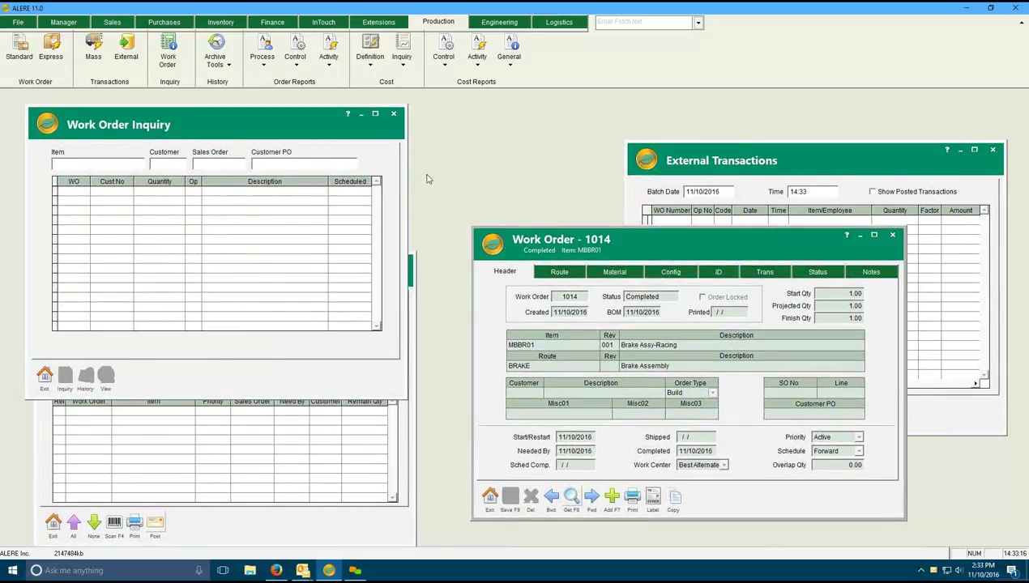
Open a second standard Work Order screen and an Express screen, moving Express clear of the MBBR01 work order.
{"action": "left_click", "coordinate": [476, 50]}
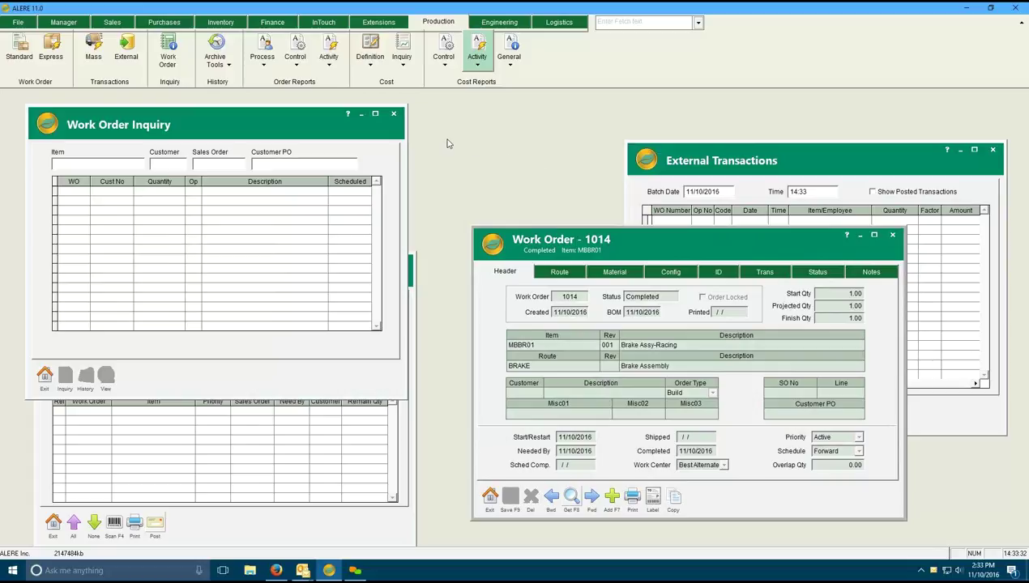
{"action": "left_click", "coordinate": [20, 50]}
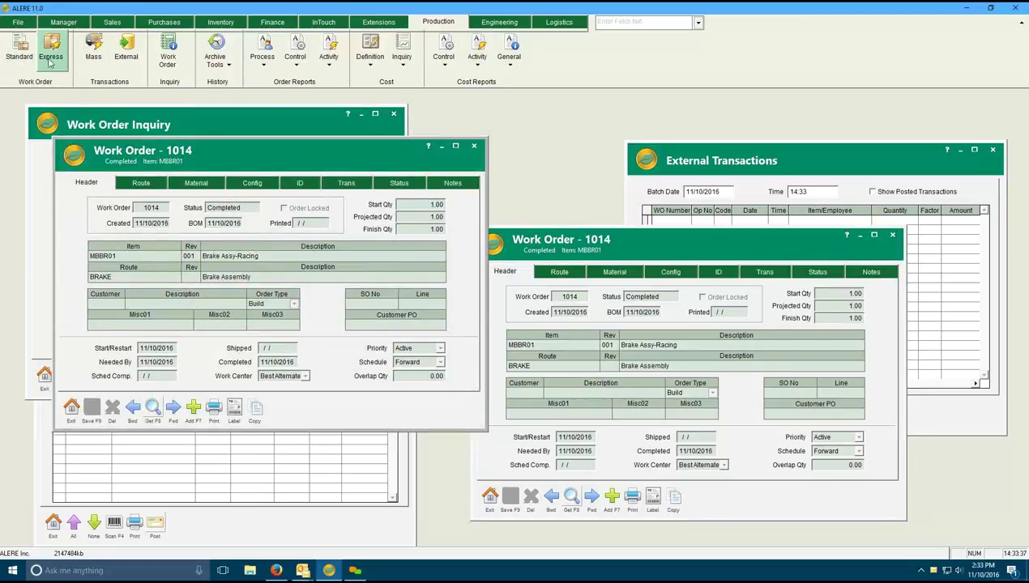
{"action": "left_click", "coordinate": [50, 50]}
{"action": "left_click_drag", "start_coordinate": [228, 183], "coordinate": [683, 110]}
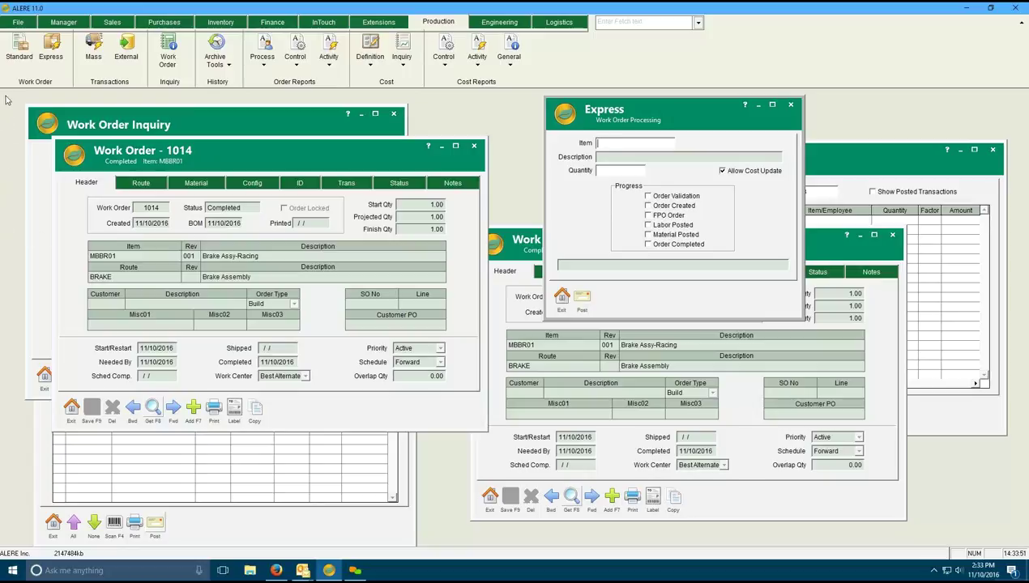
Check the list of current screens and close all of them at once.
{"action": "left_click", "coordinate": [18, 23]}
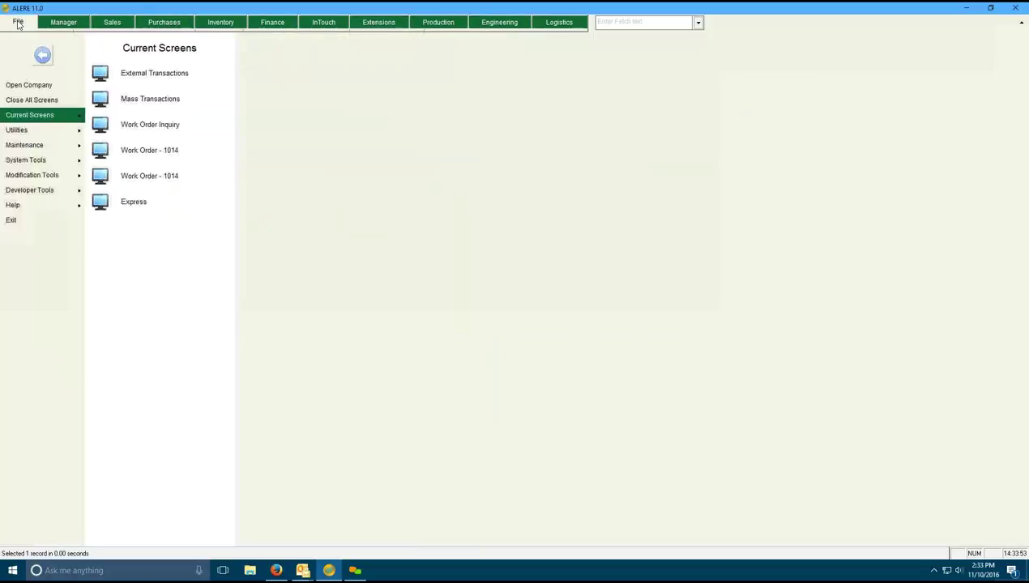
{"action": "left_click", "coordinate": [26, 101]}
{"action": "left_click", "coordinate": [495, 315]}
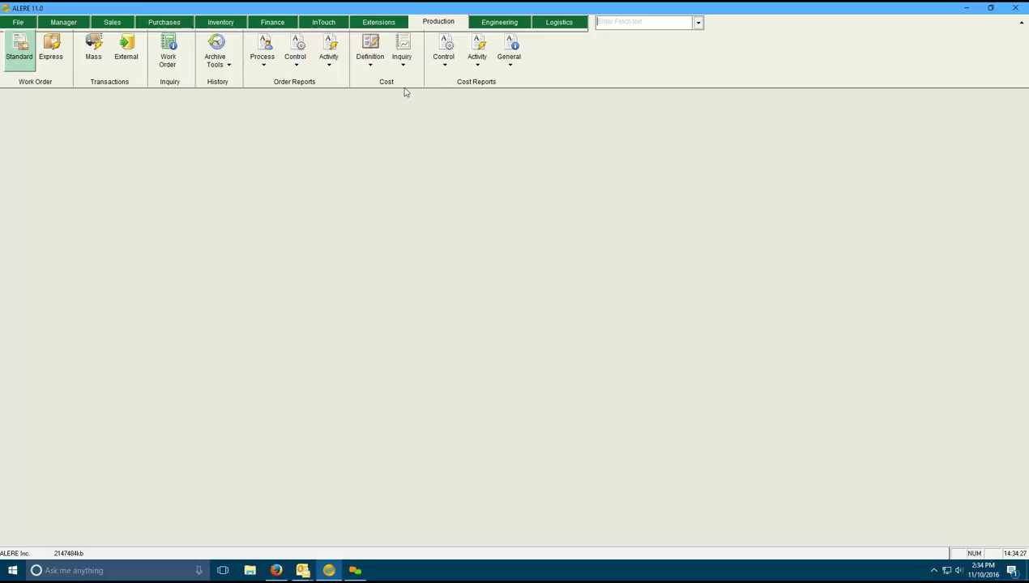
Preview the Work Orders process report on screen with the completed MBBR01 order as the starting order, and close the preview.
{"action": "left_click", "coordinate": [261, 63]}
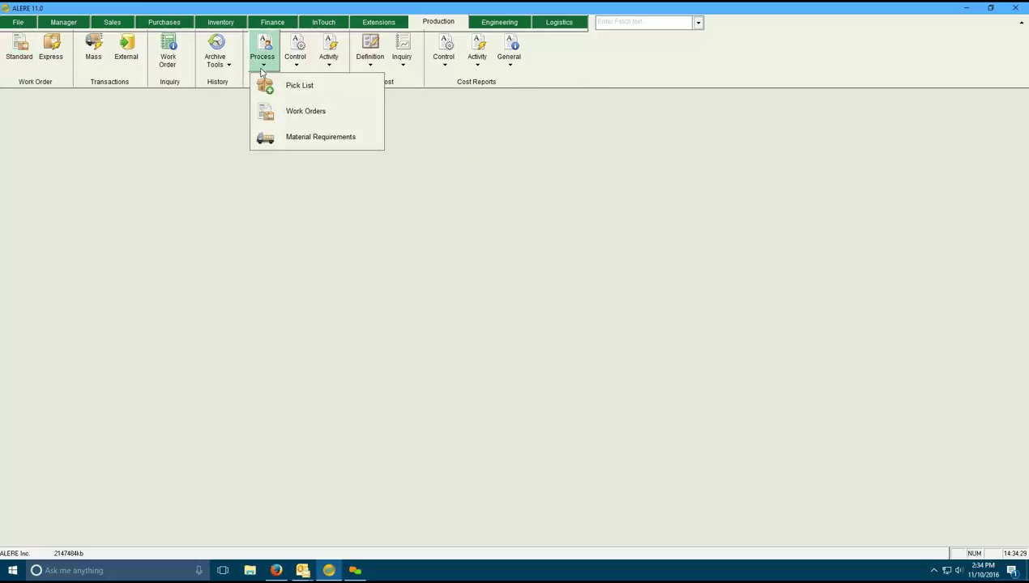
{"action": "left_click", "coordinate": [262, 113]}
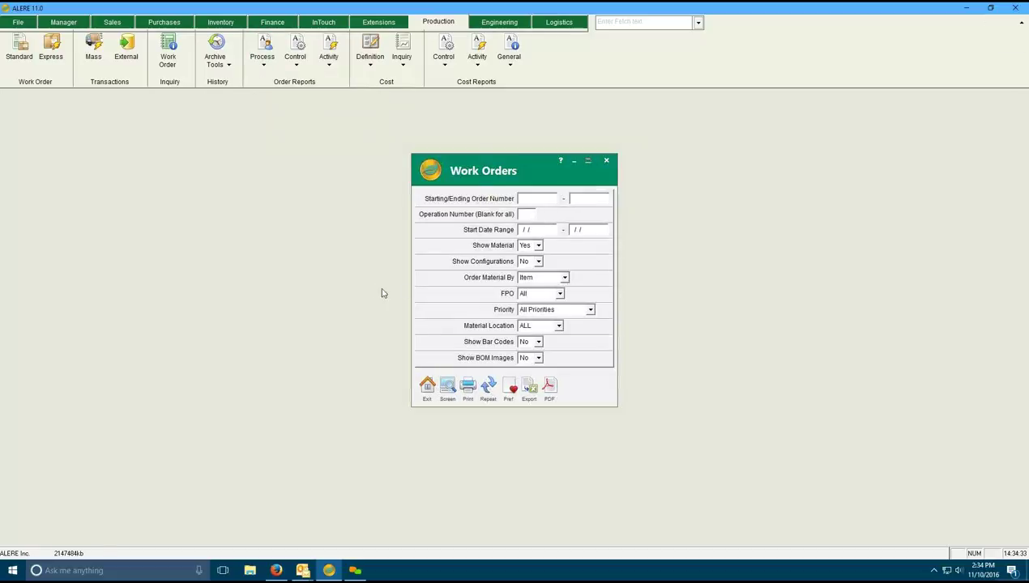
{"action": "left_click", "coordinate": [447, 385]}
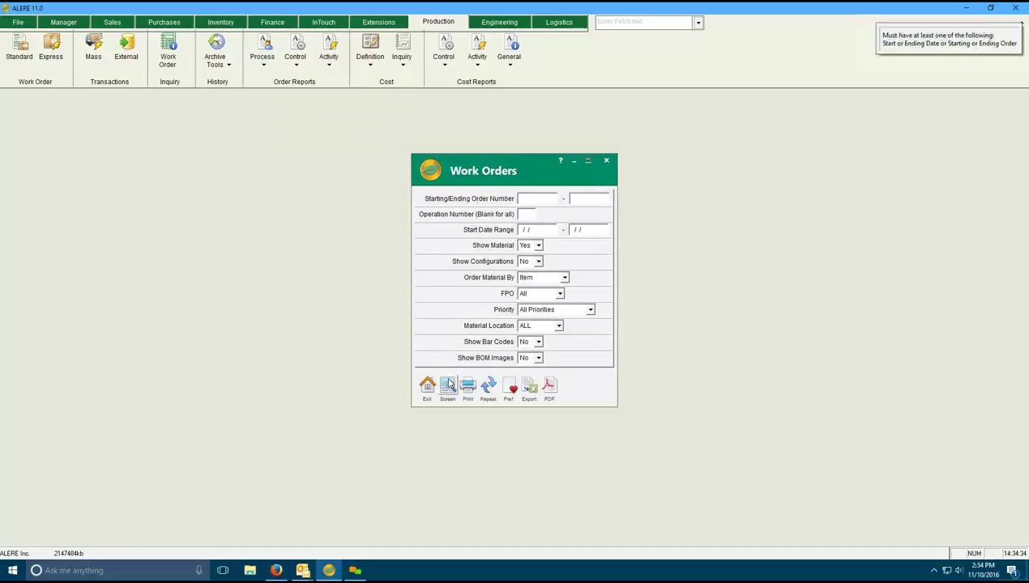
{"action": "left_click", "coordinate": [530, 197]}
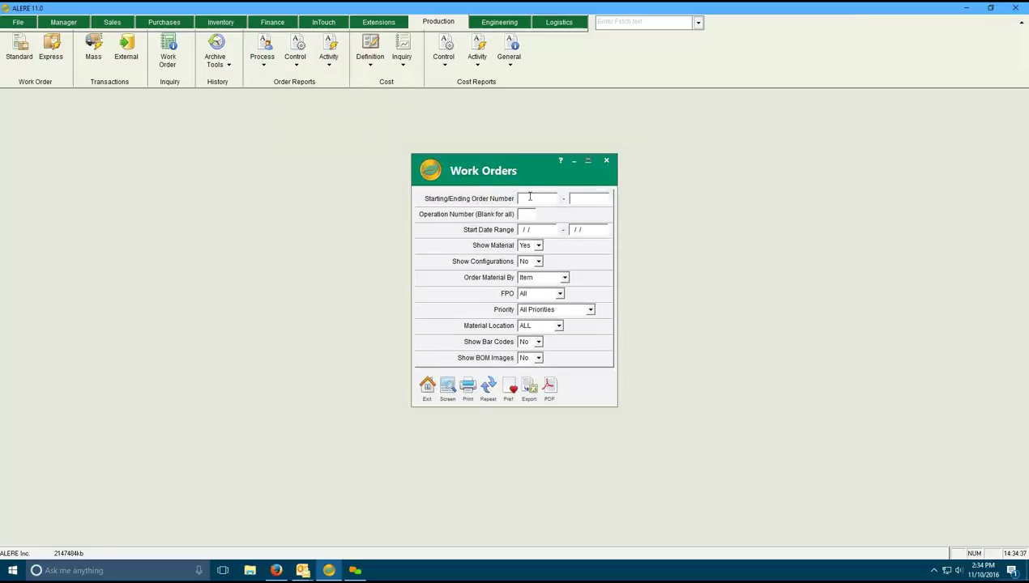
{"action": "double_click", "coordinate": [530, 197]}
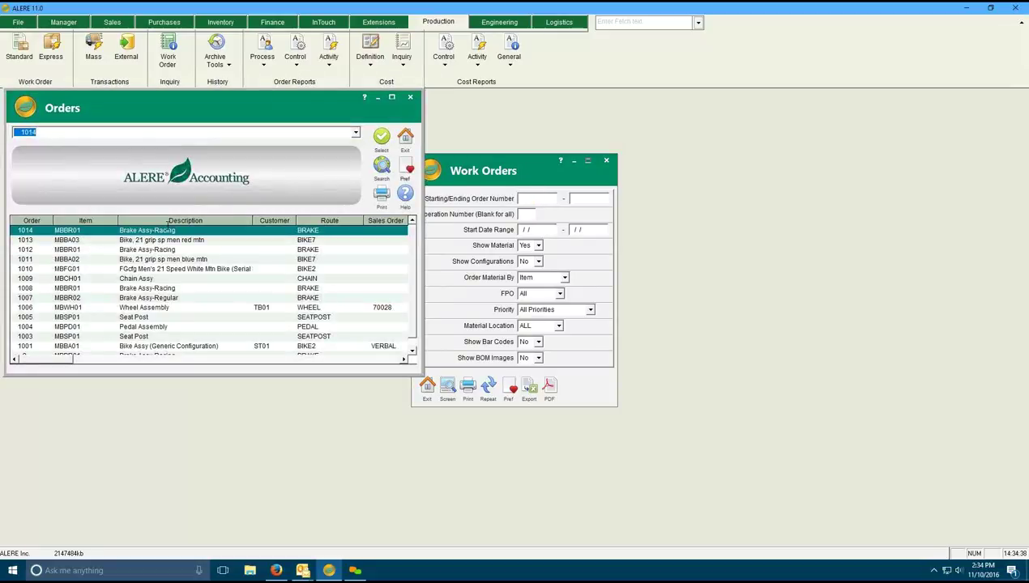
{"action": "left_click", "coordinate": [381, 137]}
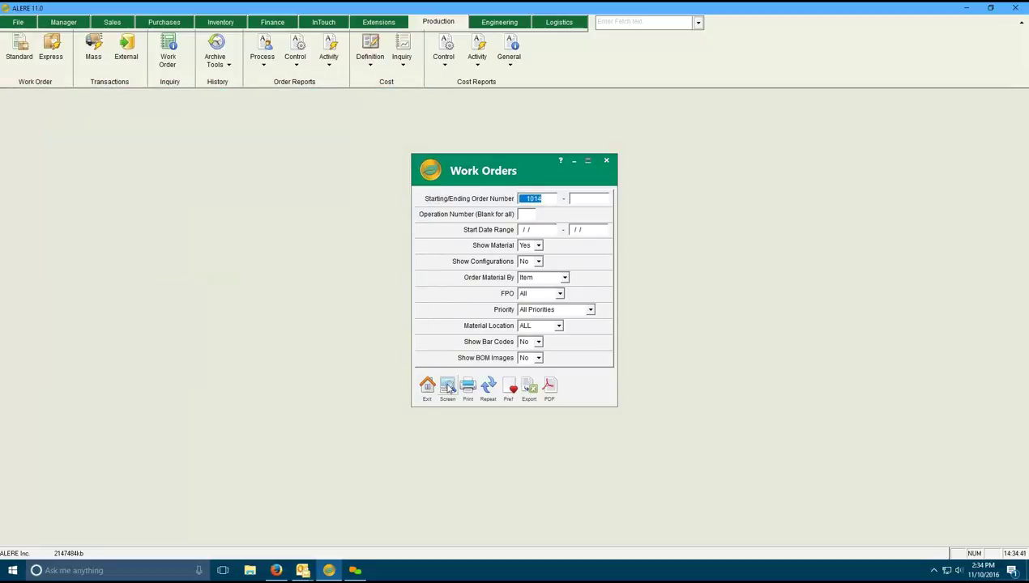
{"action": "left_click", "coordinate": [448, 387]}
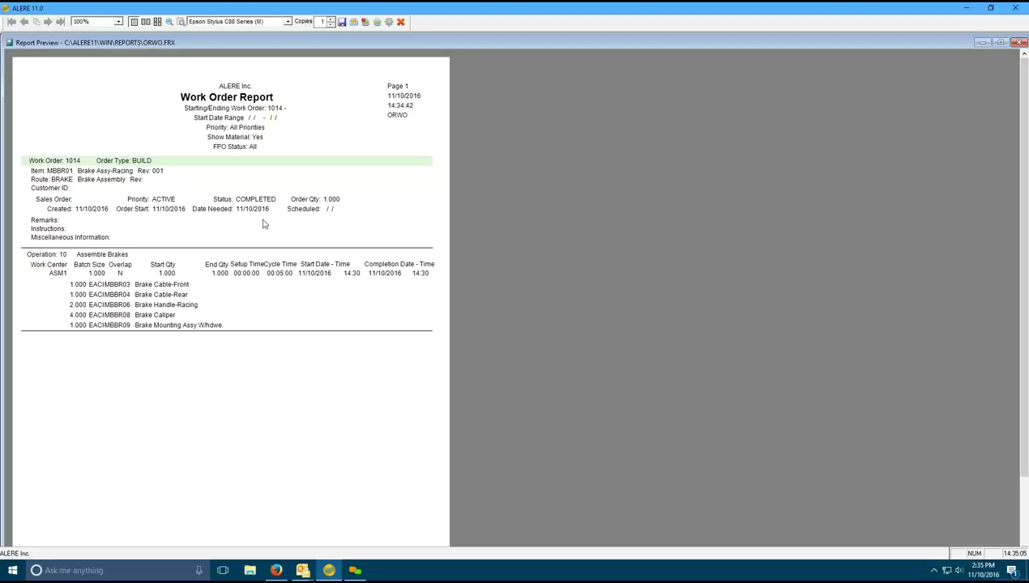
{"action": "left_click", "coordinate": [400, 22]}
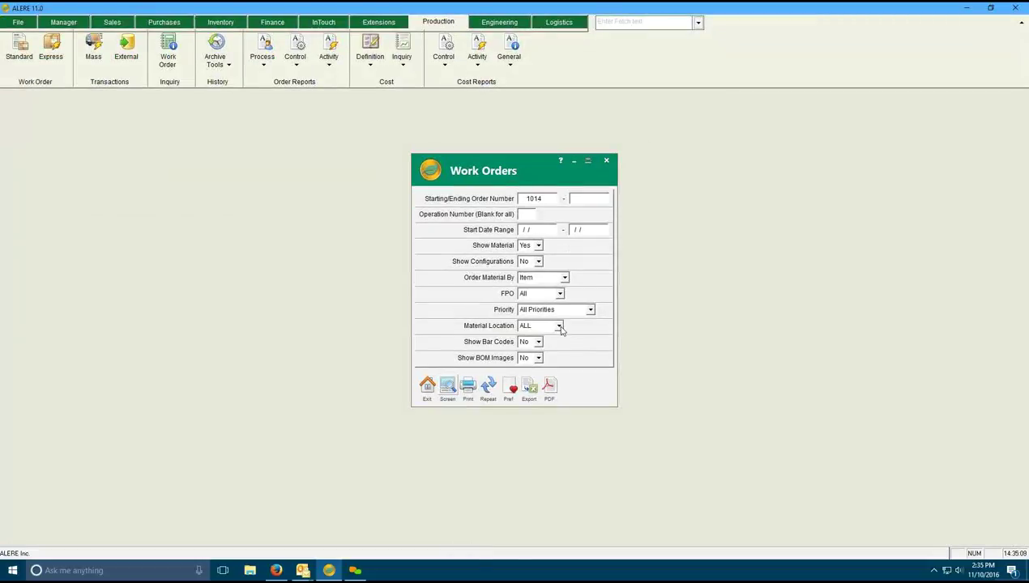
Set Show Bar Codes to Yes, preview the work order report again, and close both the preview and the report screen.
{"action": "left_click", "coordinate": [538, 342]}
{"action": "left_click", "coordinate": [524, 362]}
{"action": "left_click", "coordinate": [447, 385]}
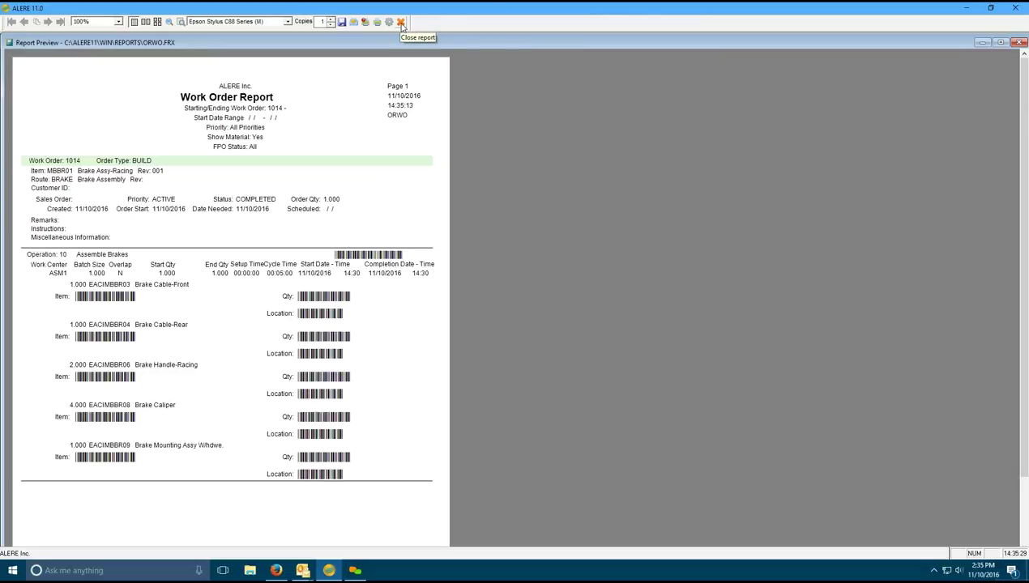
{"action": "left_click", "coordinate": [401, 23]}
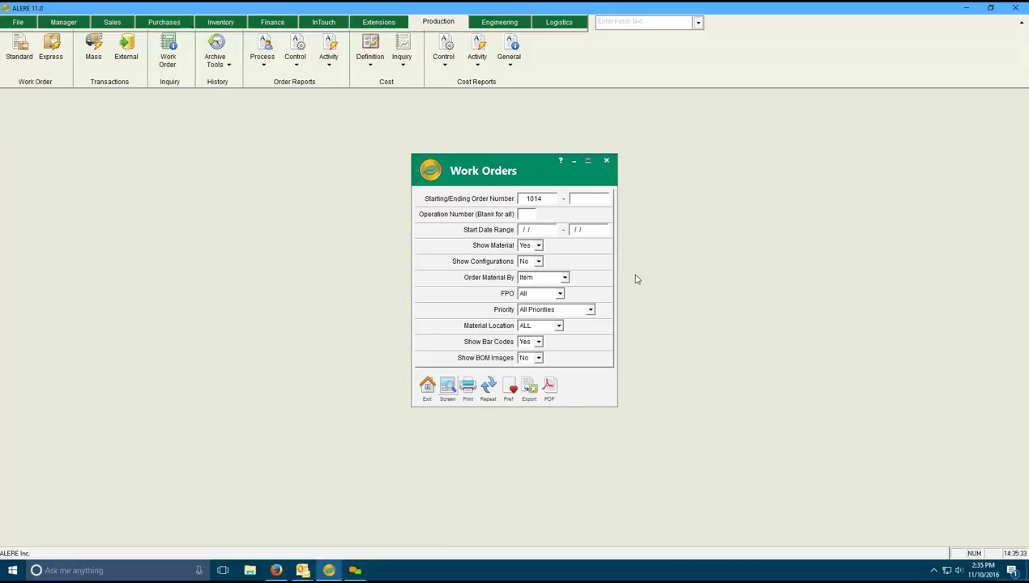
{"action": "left_click_drag", "start_coordinate": [527, 172], "coordinate": [475, 136]}
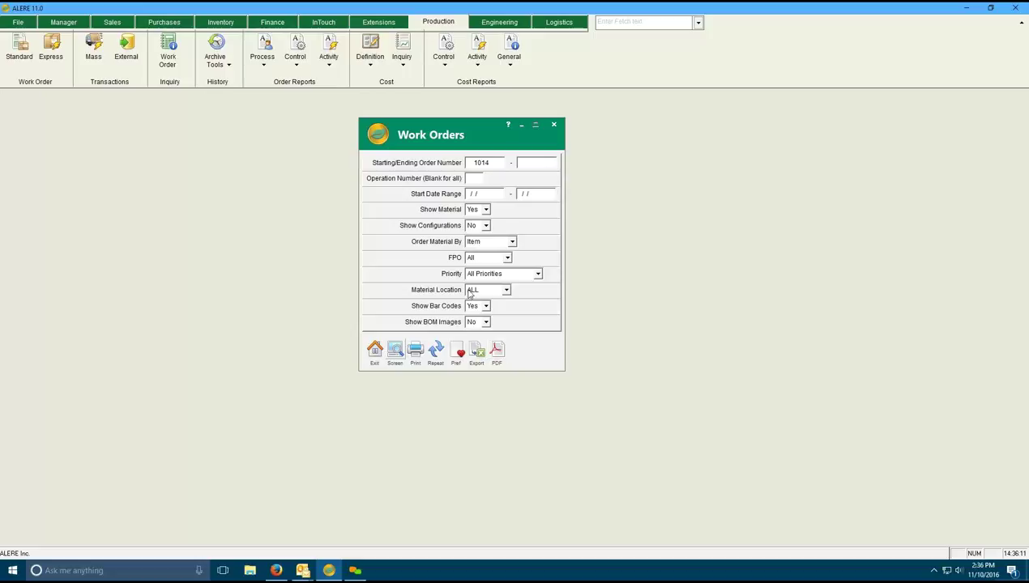
{"action": "left_click", "coordinate": [374, 352]}
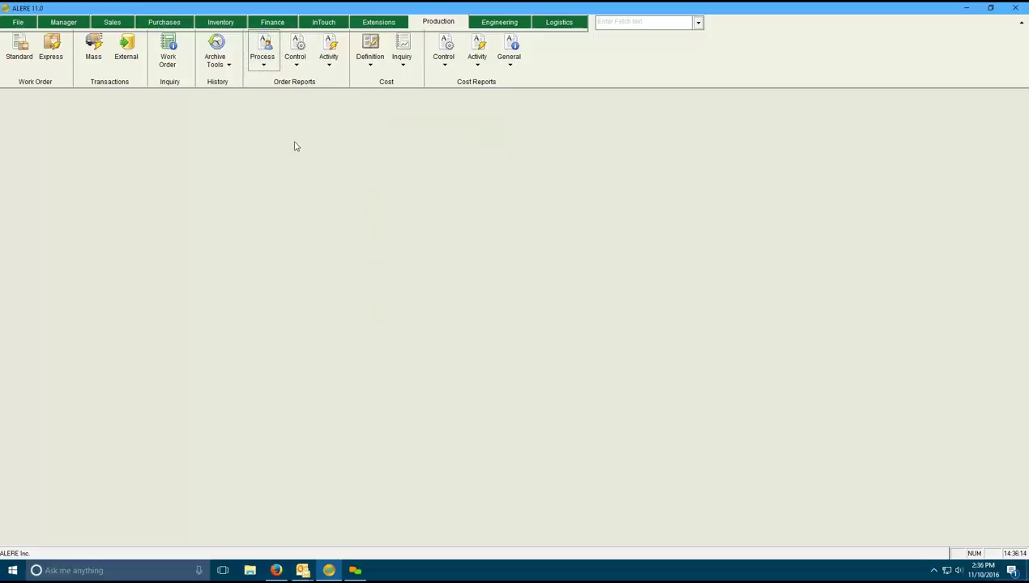
{"action": "left_click", "coordinate": [295, 63]}
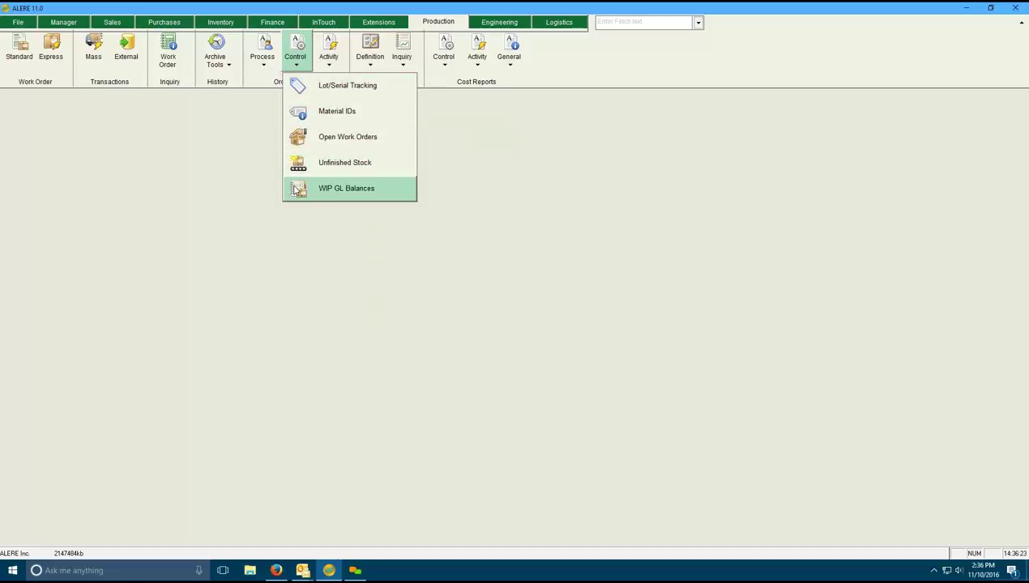
{"action": "left_click", "coordinate": [333, 61]}
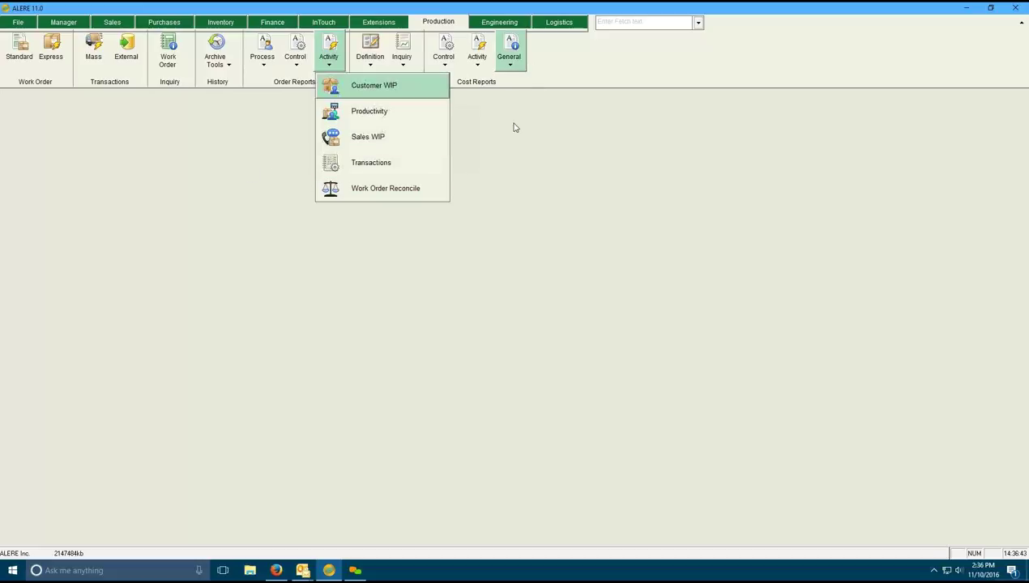
Open the cost Overhead definition for the BIKE ASSEMBLIES product class and move its screen closer to the ribbon.
{"action": "left_click", "coordinate": [498, 146]}
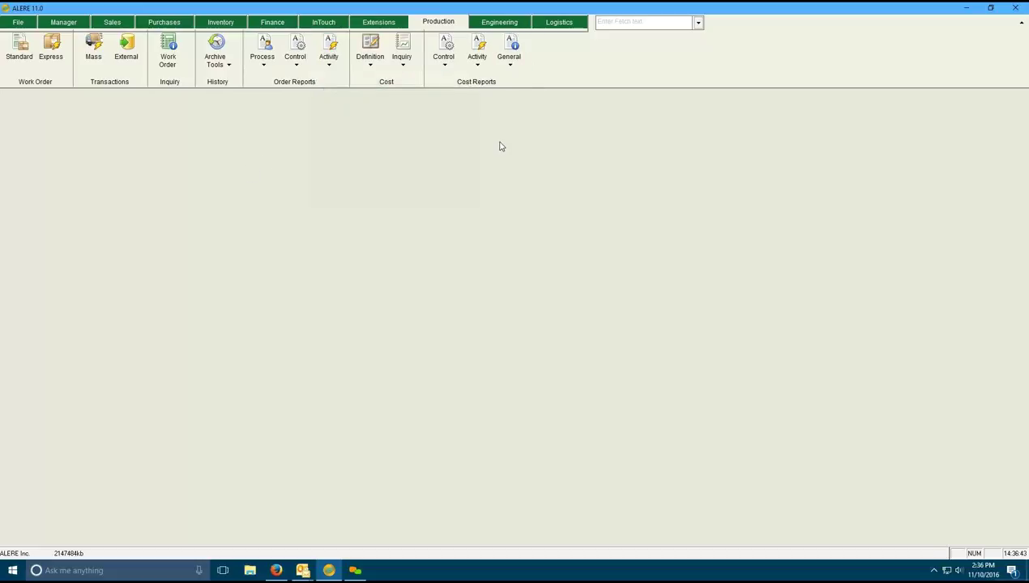
{"action": "left_click", "coordinate": [370, 61]}
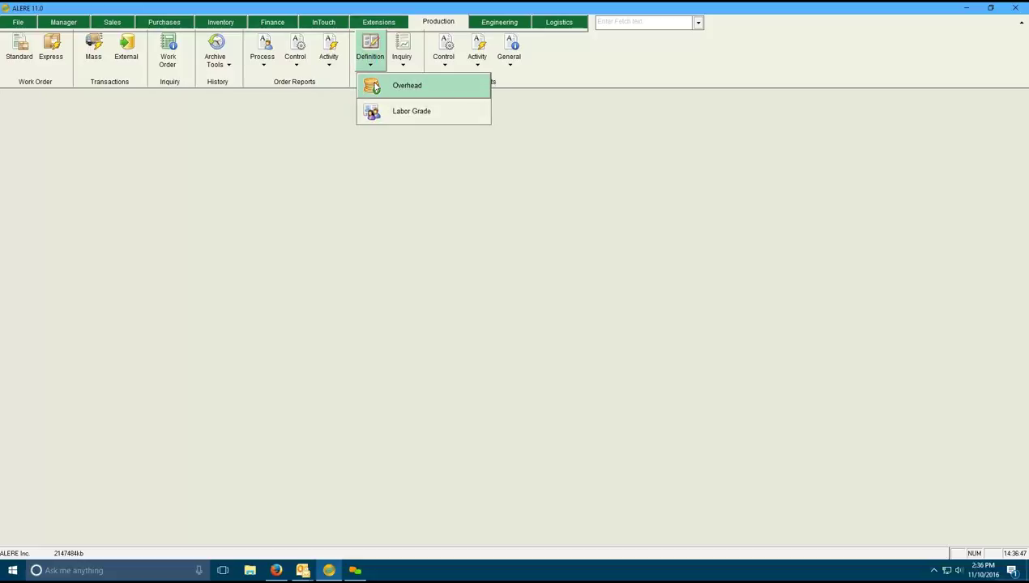
{"action": "left_click", "coordinate": [372, 86]}
{"action": "left_click_drag", "start_coordinate": [543, 218], "coordinate": [392, 130]}
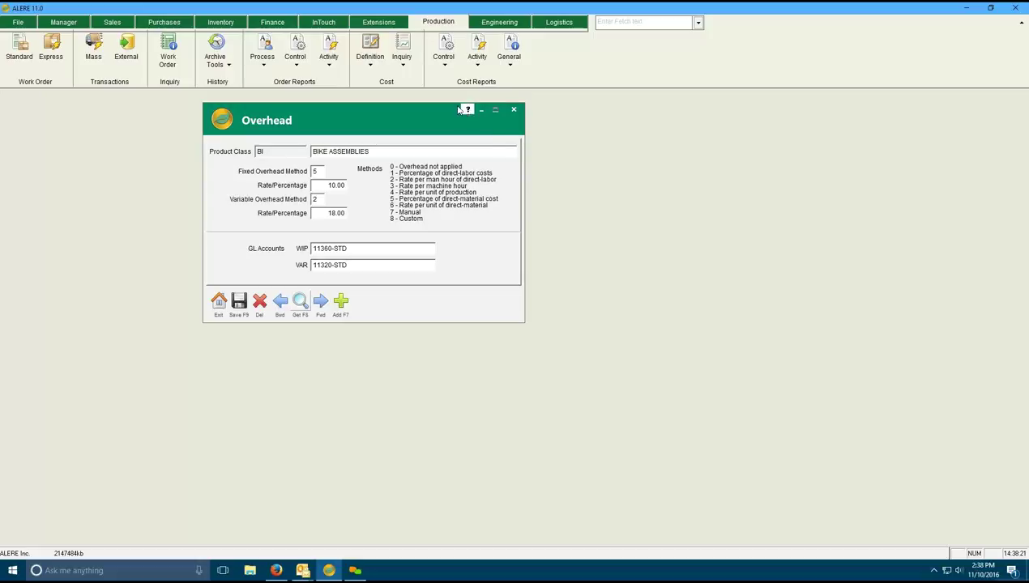
Open the Labor Grade definition, look up the third AS1 record in the grade list, and close both the Labor Grade and Overhead screens.
{"action": "left_click", "coordinate": [370, 51]}
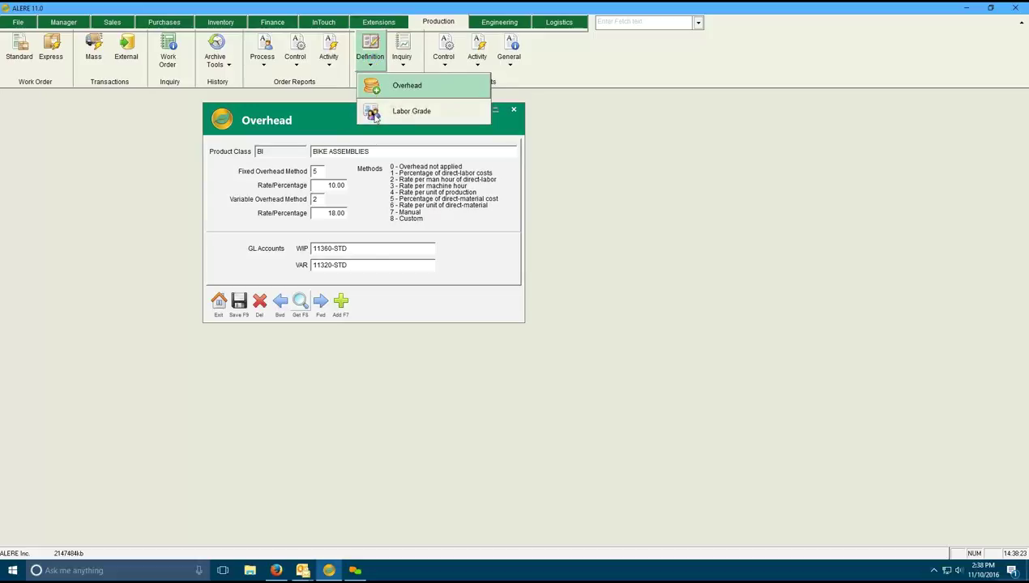
{"action": "left_click", "coordinate": [411, 111]}
{"action": "left_click_drag", "start_coordinate": [411, 165], "coordinate": [520, 311]}
{"action": "left_click", "coordinate": [434, 391]}
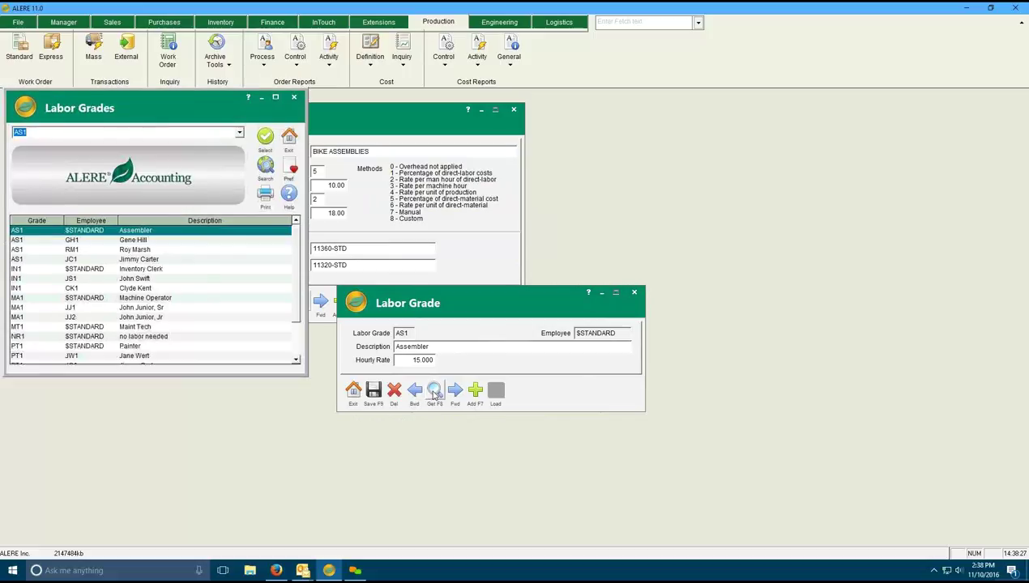
{"action": "left_click", "coordinate": [56, 251]}
{"action": "double_click", "coordinate": [56, 251]}
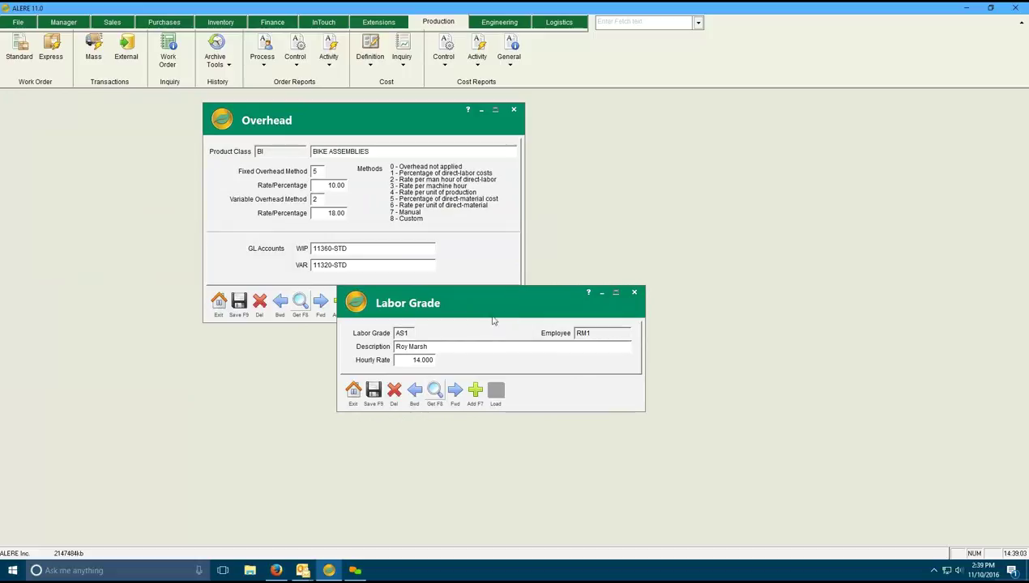
{"action": "left_click", "coordinate": [352, 390]}
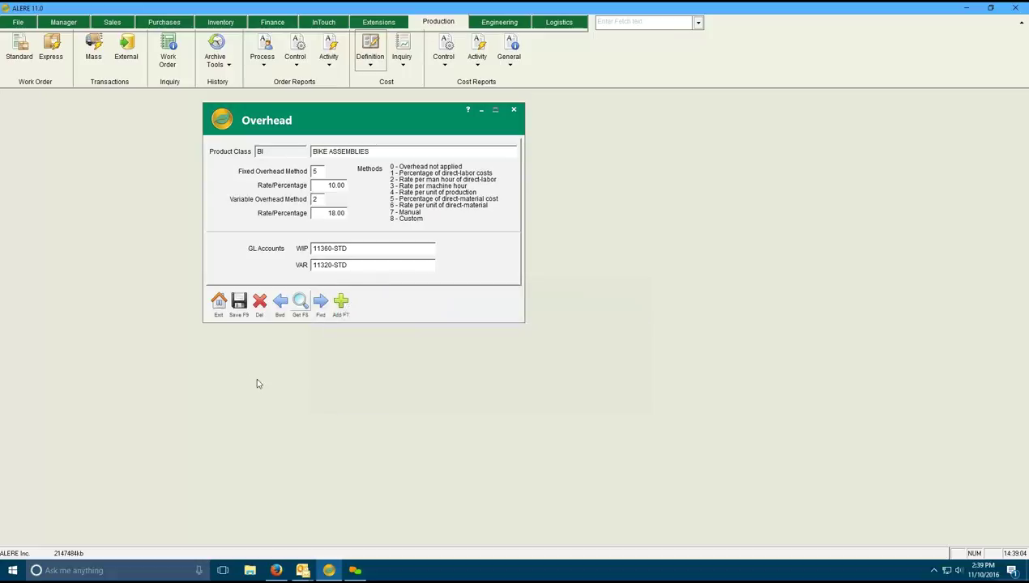
{"action": "left_click", "coordinate": [218, 302]}
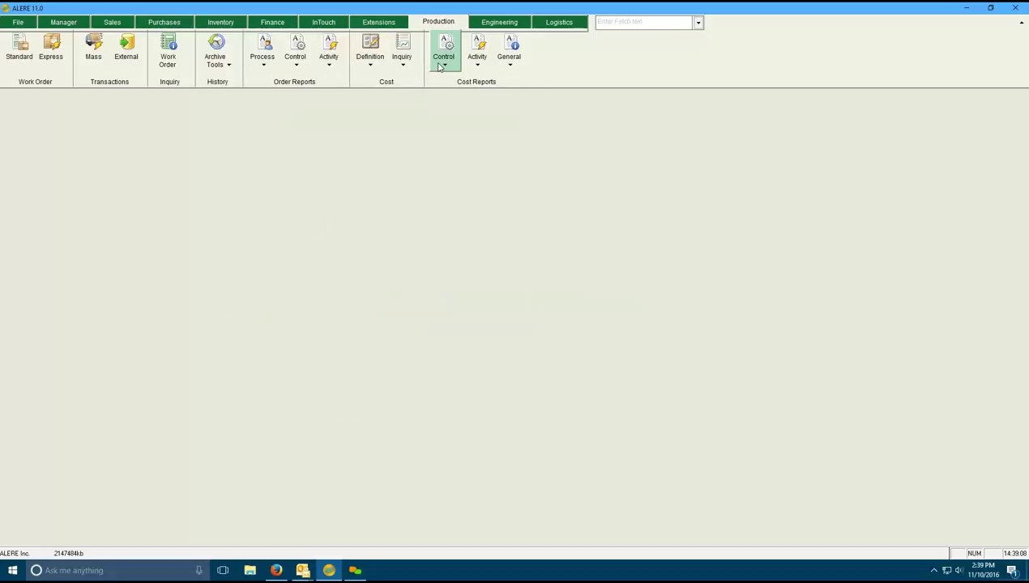
Open the Costed Roll Up inquiry and generate the roll up with MBFG01 as the start of the item range.
{"action": "left_click", "coordinate": [401, 65]}
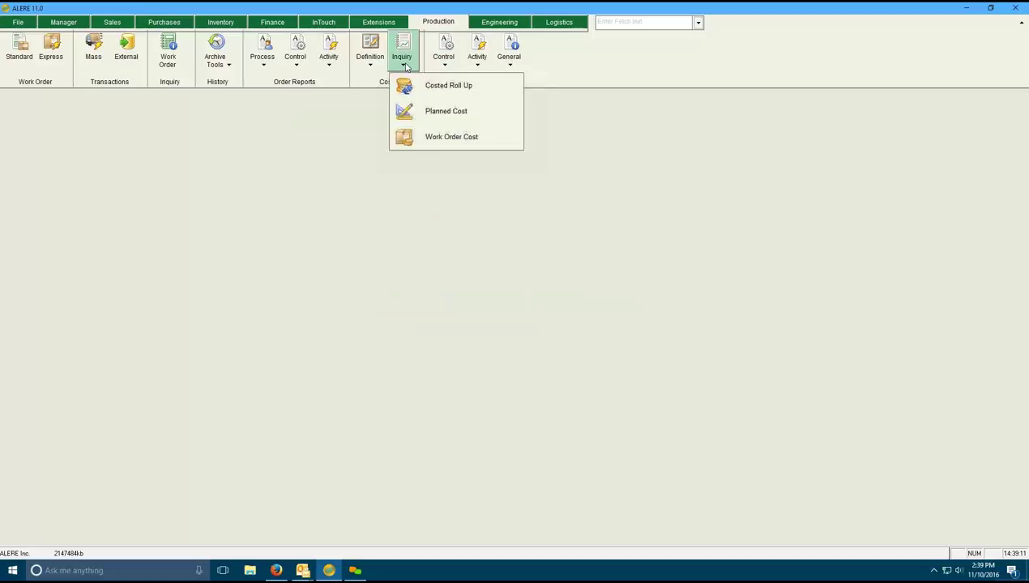
{"action": "left_click", "coordinate": [438, 85]}
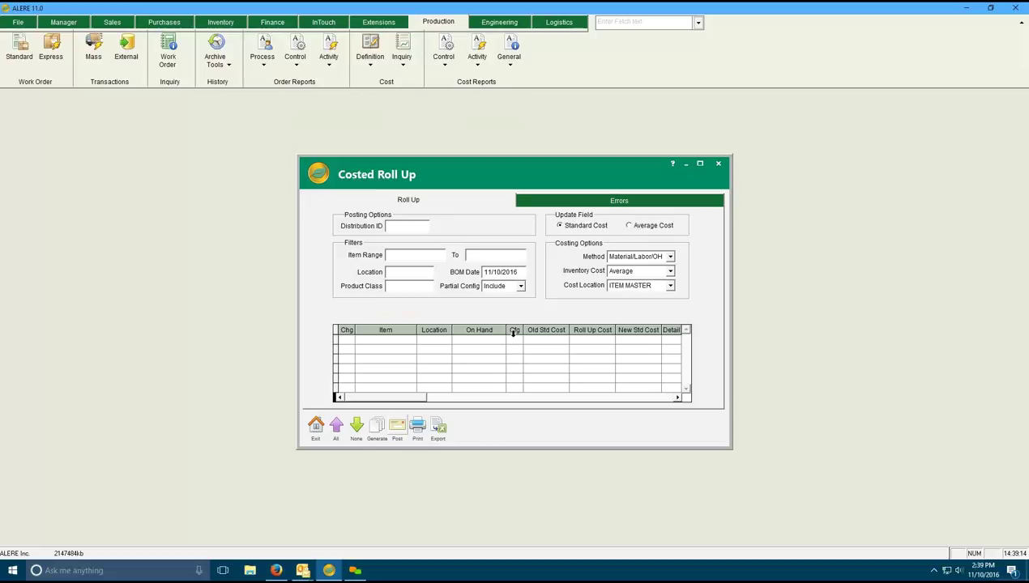
{"action": "double_click", "coordinate": [399, 254]}
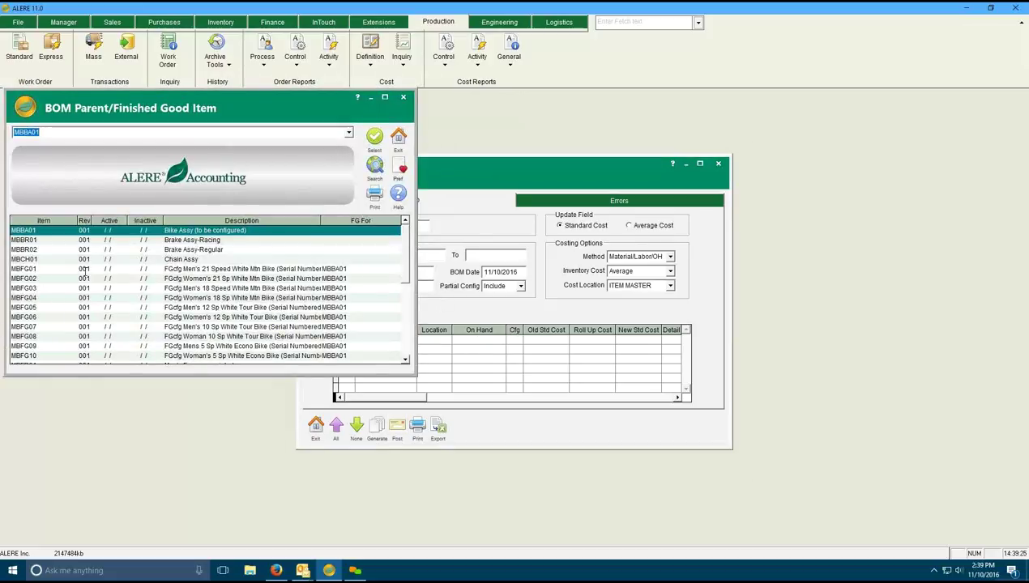
{"action": "double_click", "coordinate": [71, 270]}
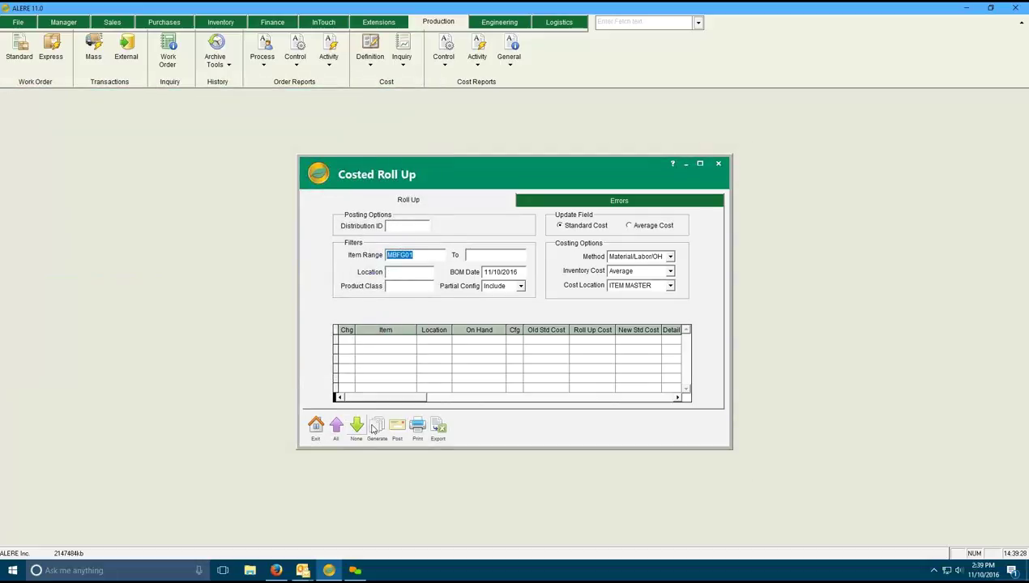
{"action": "left_click", "coordinate": [376, 428]}
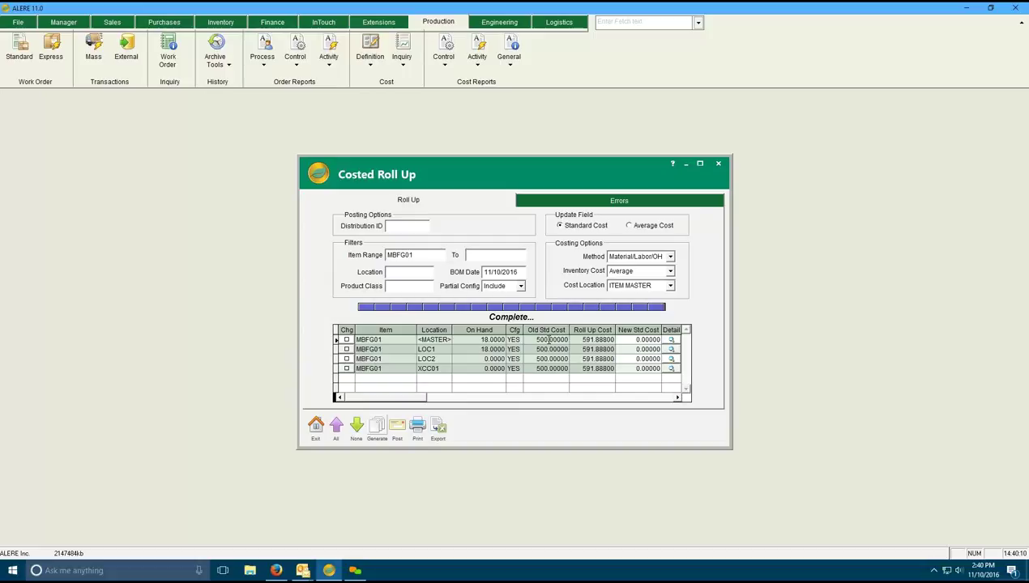
View both pages of the Costed BOM detail report for the MBFG01 master row, and close the report and the Costed Roll Up screen.
{"action": "left_click", "coordinate": [671, 340]}
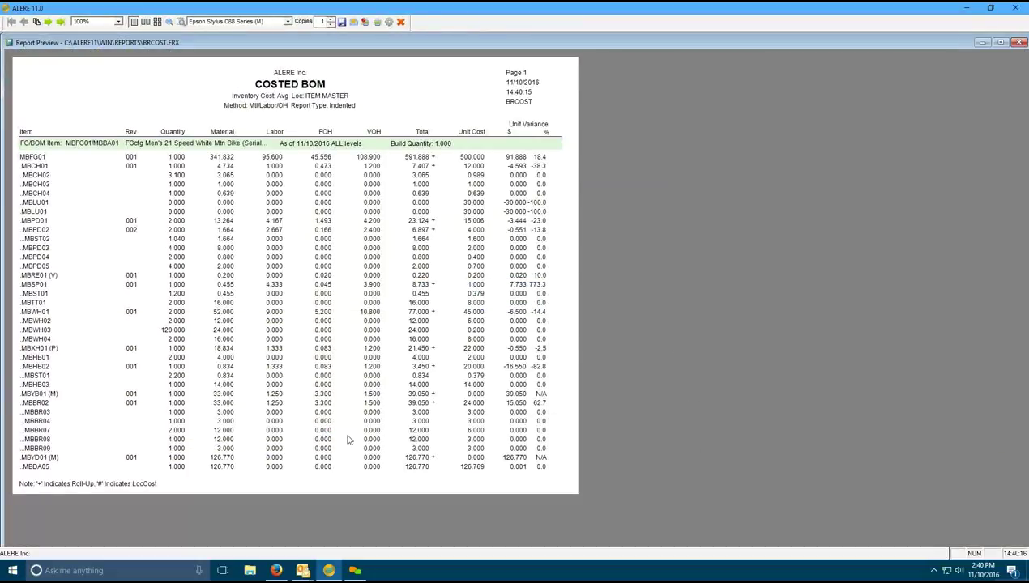
{"action": "left_click", "coordinate": [48, 23]}
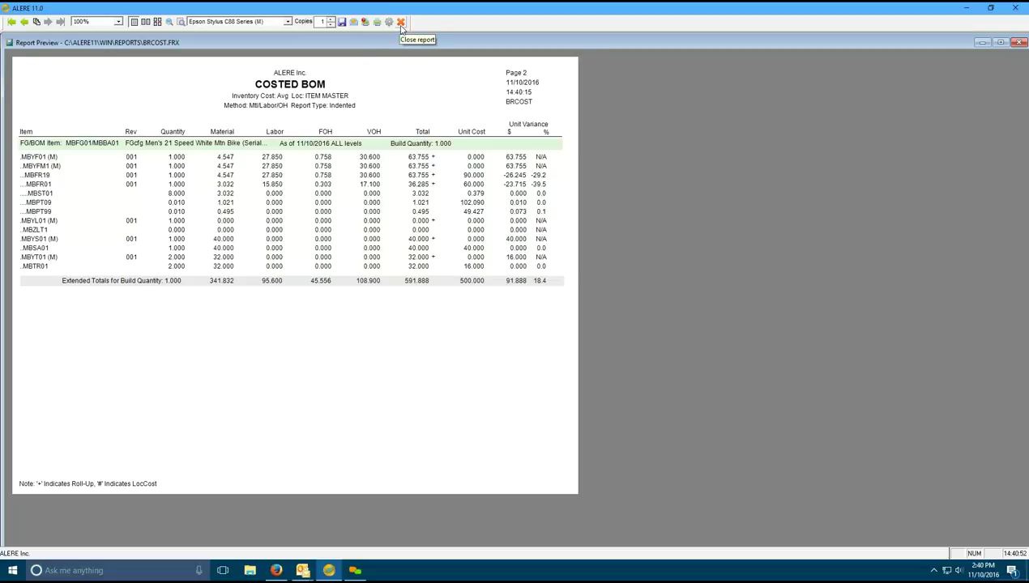
{"action": "left_click", "coordinate": [400, 22]}
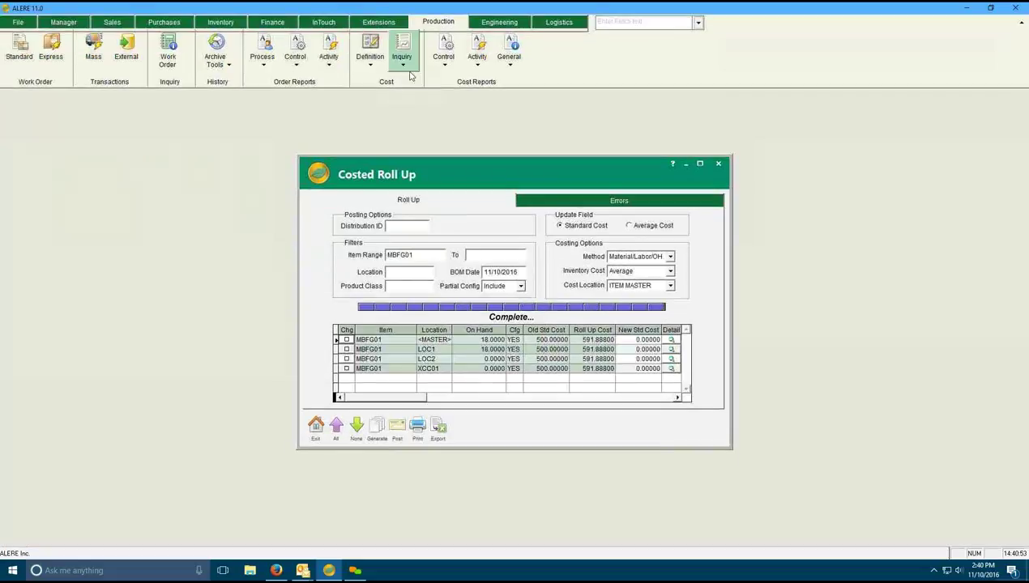
{"action": "left_click", "coordinate": [398, 431]}
{"action": "left_click", "coordinate": [315, 429]}
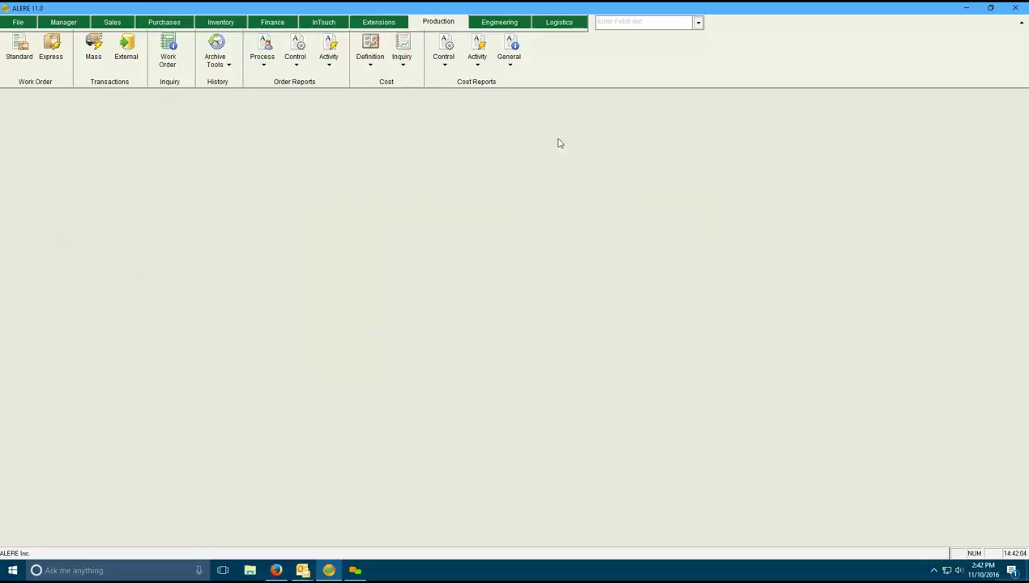
Open the BOM Master for MBBA01 in a taller screen and expand its MBCH01 chain assembly and MBYB01 brake choice.
{"action": "left_click", "coordinate": [512, 23]}
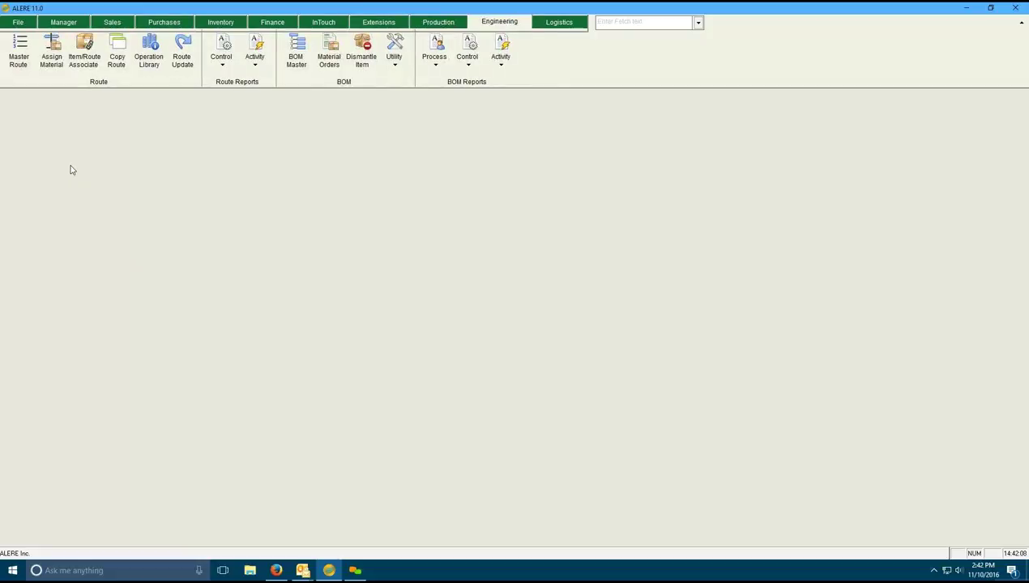
{"action": "left_click", "coordinate": [293, 63]}
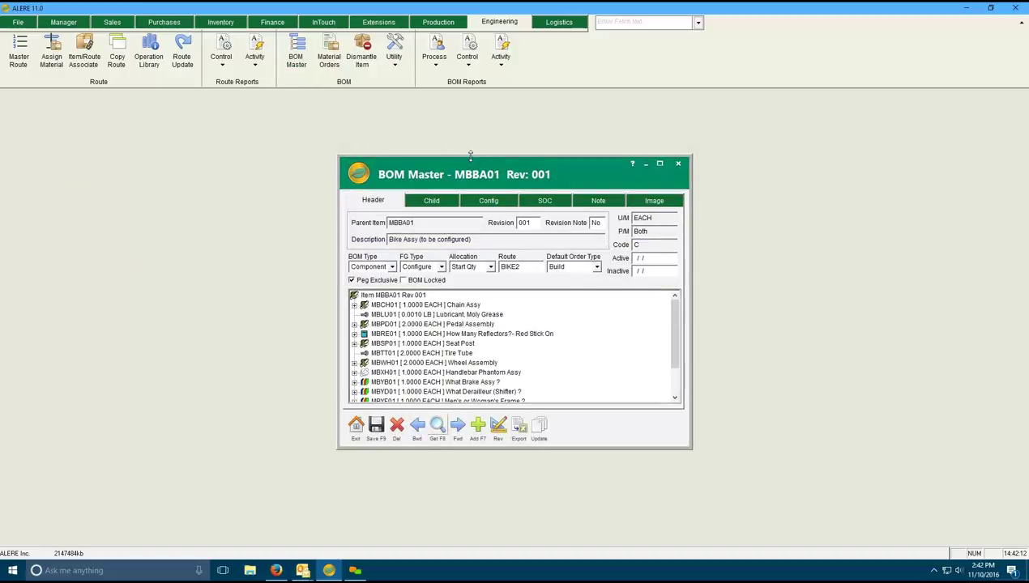
{"action": "left_click_drag", "start_coordinate": [469, 154], "coordinate": [470, 91]}
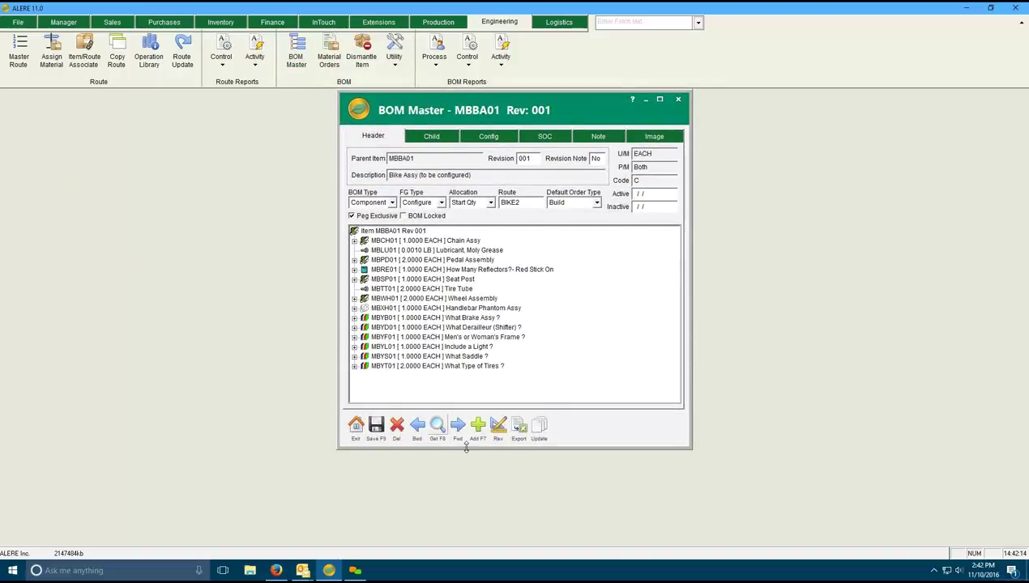
{"action": "left_click_drag", "start_coordinate": [466, 446], "coordinate": [453, 541]}
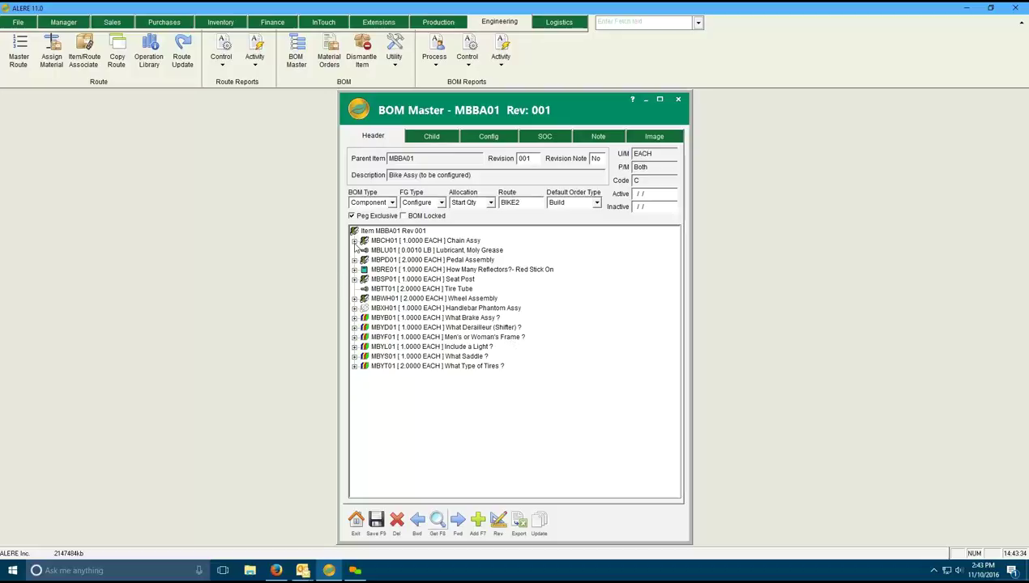
{"action": "left_click", "coordinate": [354, 241]}
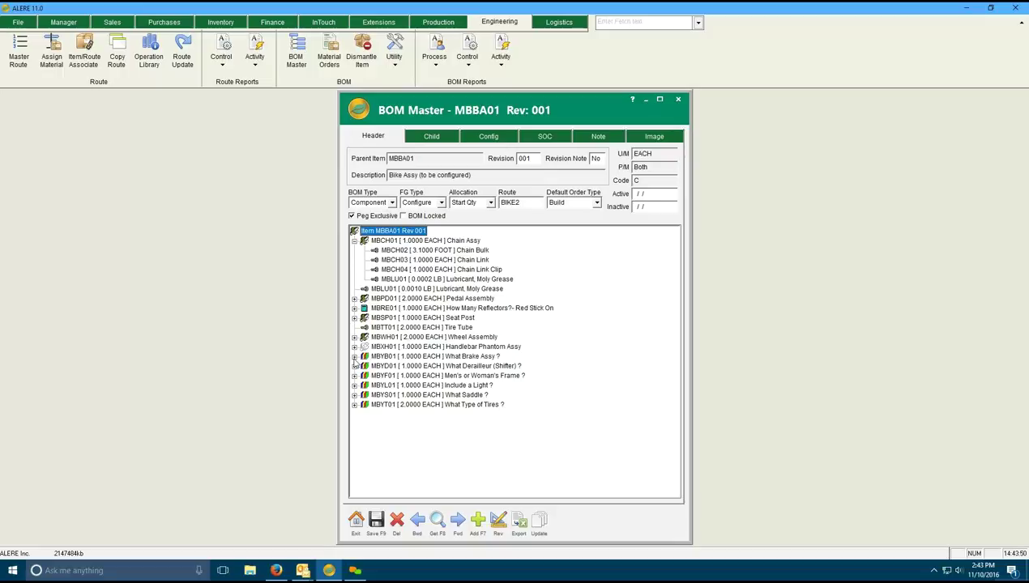
{"action": "left_click", "coordinate": [354, 357]}
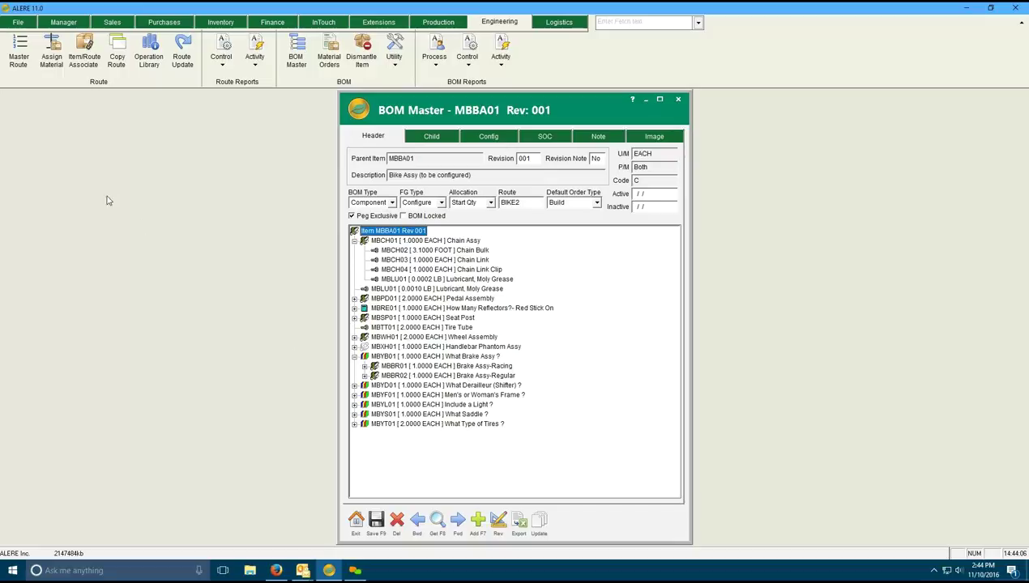
Open the standard Work Order screen at the configuration of the MBFG01 order and arrange it side by side with the BOM Master.
{"action": "left_click", "coordinate": [437, 22]}
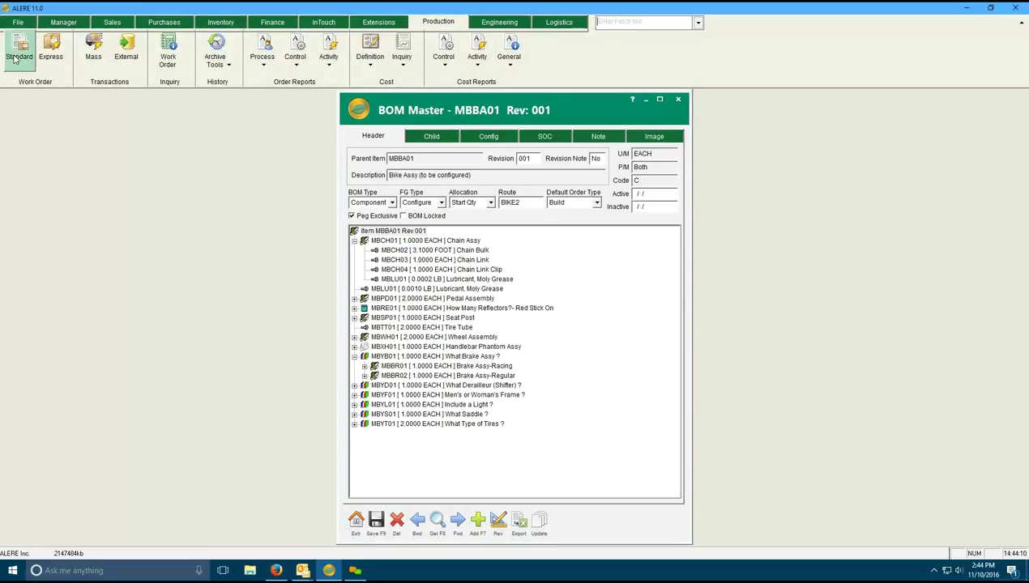
{"action": "left_click", "coordinate": [18, 58]}
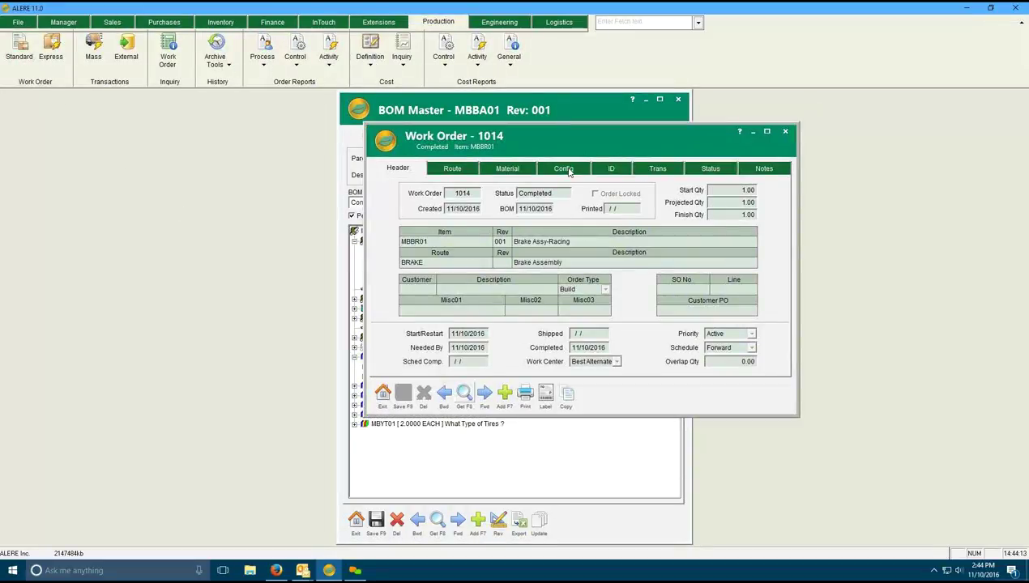
{"action": "left_click", "coordinate": [567, 168]}
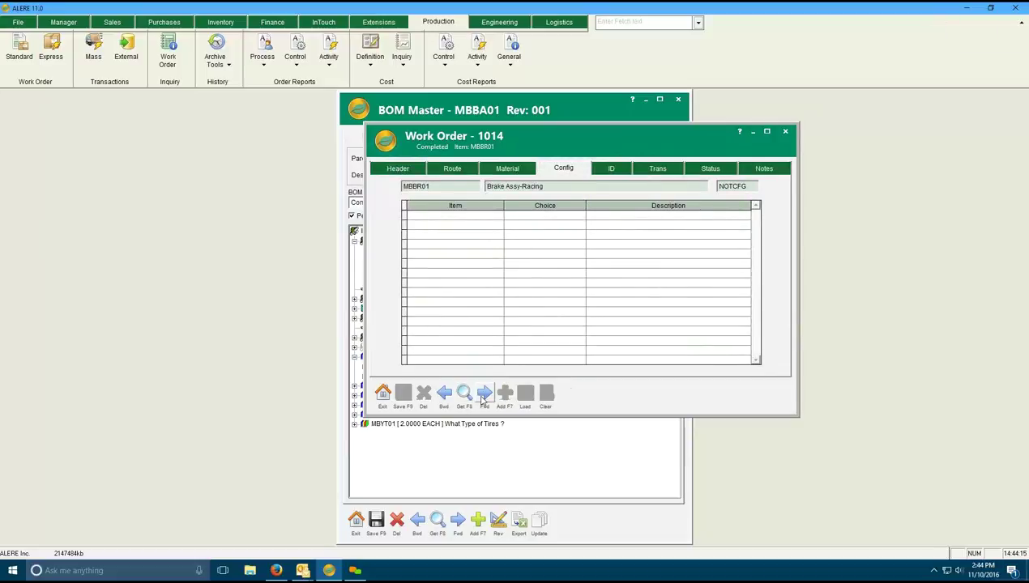
{"action": "left_click", "coordinate": [444, 394]}
{"action": "left_click", "coordinate": [443, 394]}
{"action": "left_click", "coordinate": [444, 394]}
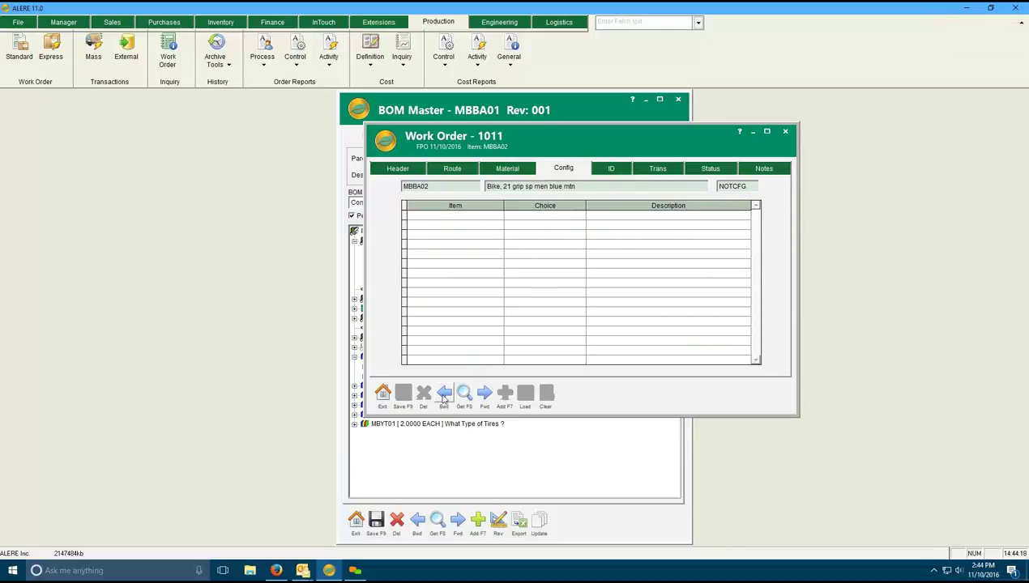
{"action": "left_click", "coordinate": [444, 394]}
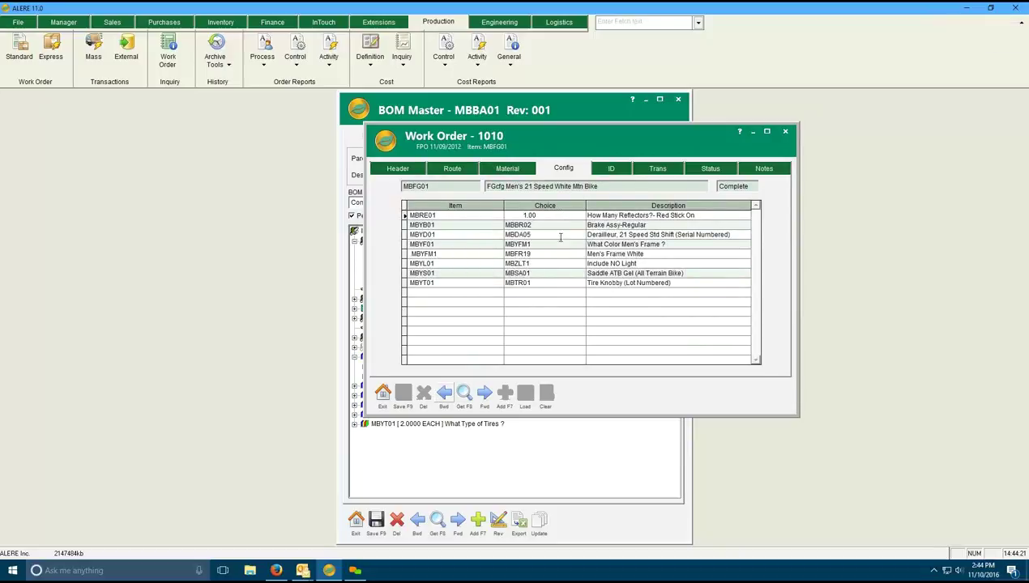
{"action": "left_click_drag", "start_coordinate": [554, 135], "coordinate": [198, 188]}
{"action": "left_click_drag", "start_coordinate": [564, 104], "coordinate": [684, 108]}
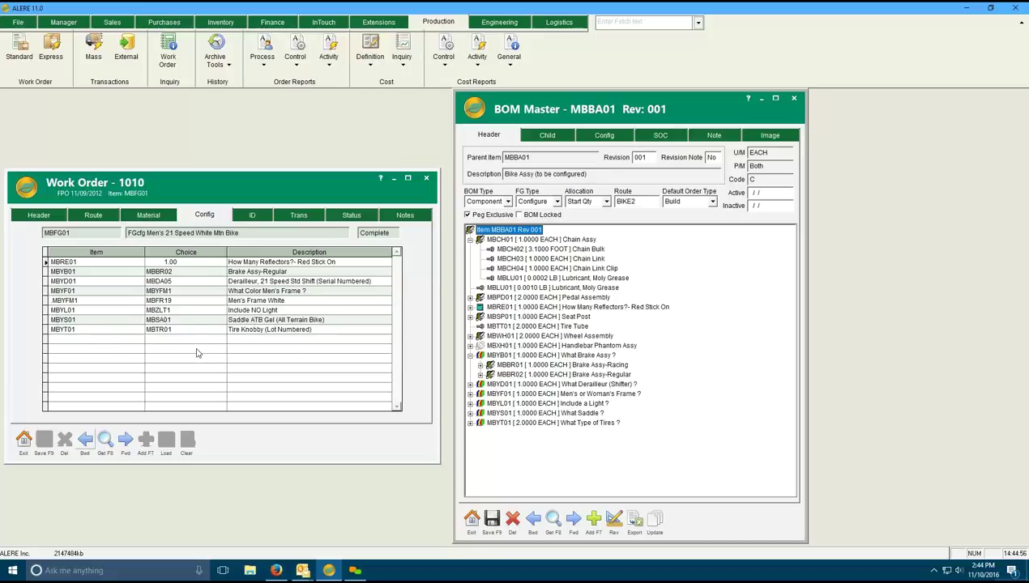
Review the MBBA01 BOM's saved configurations for the finished goods MBFG01 through MBFG04.
{"action": "left_click", "coordinate": [480, 365]}
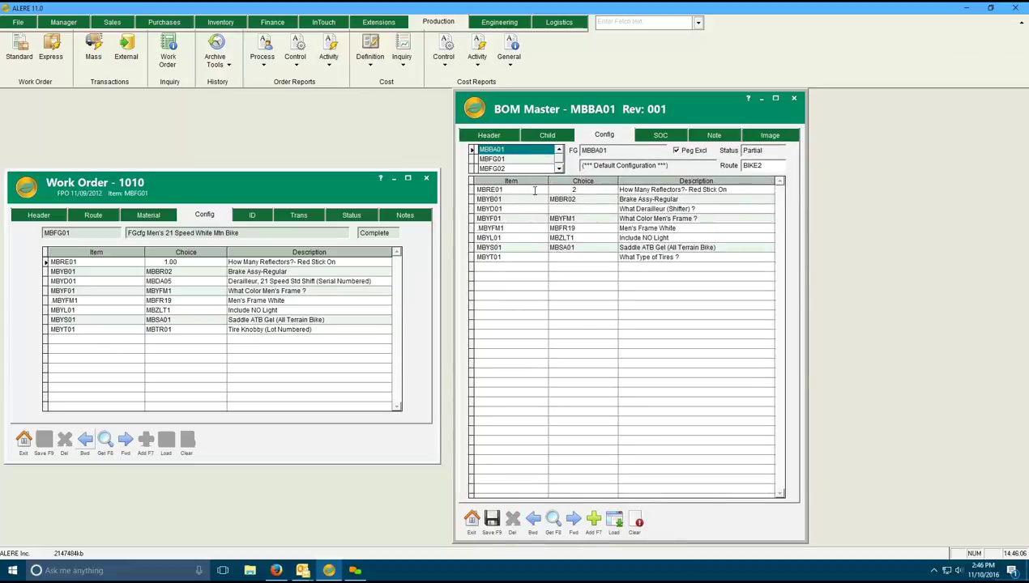
{"action": "left_click", "coordinate": [519, 160]}
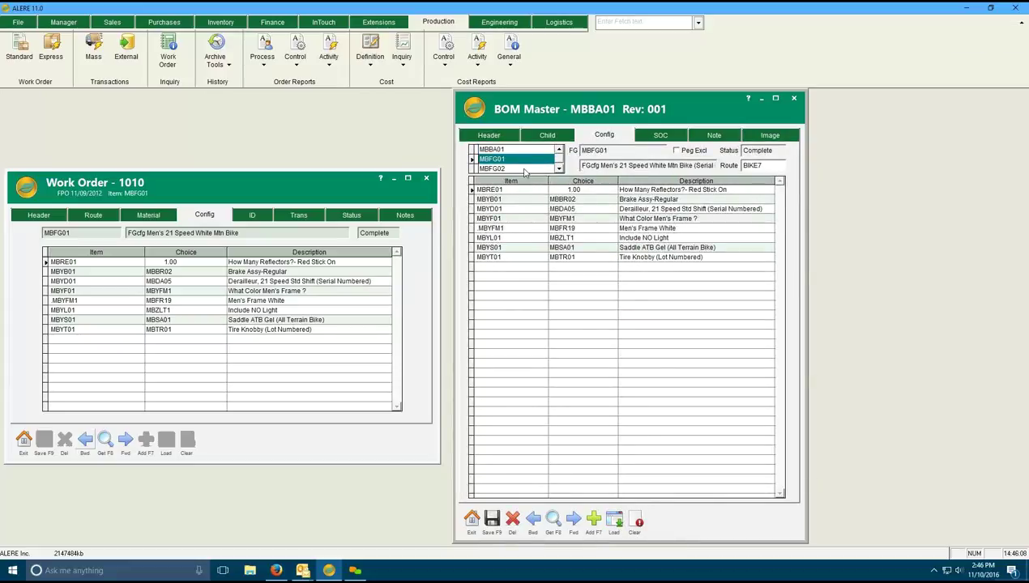
{"action": "left_click", "coordinate": [524, 170]}
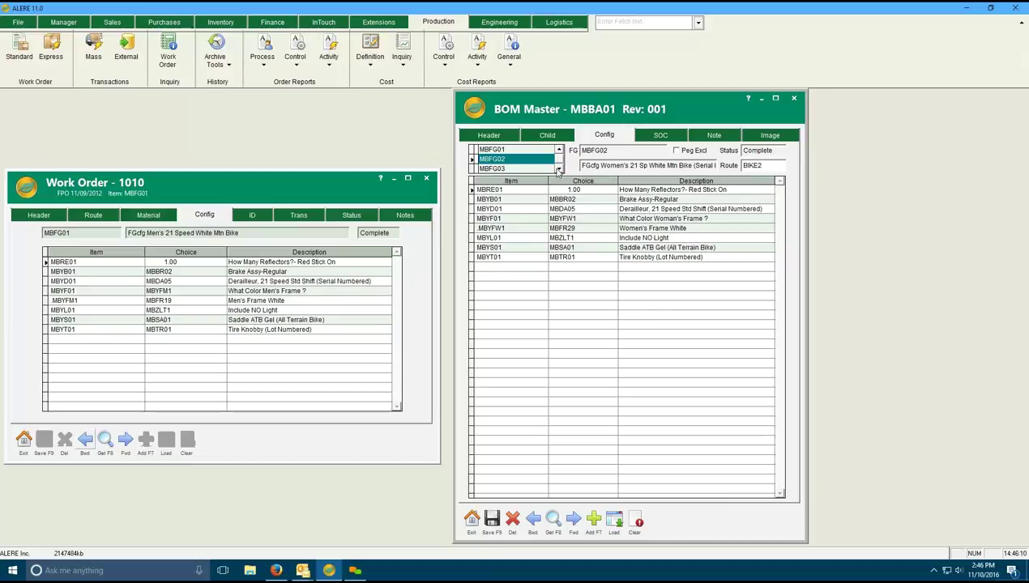
{"action": "left_click", "coordinate": [541, 169]}
{"action": "left_click", "coordinate": [533, 169]}
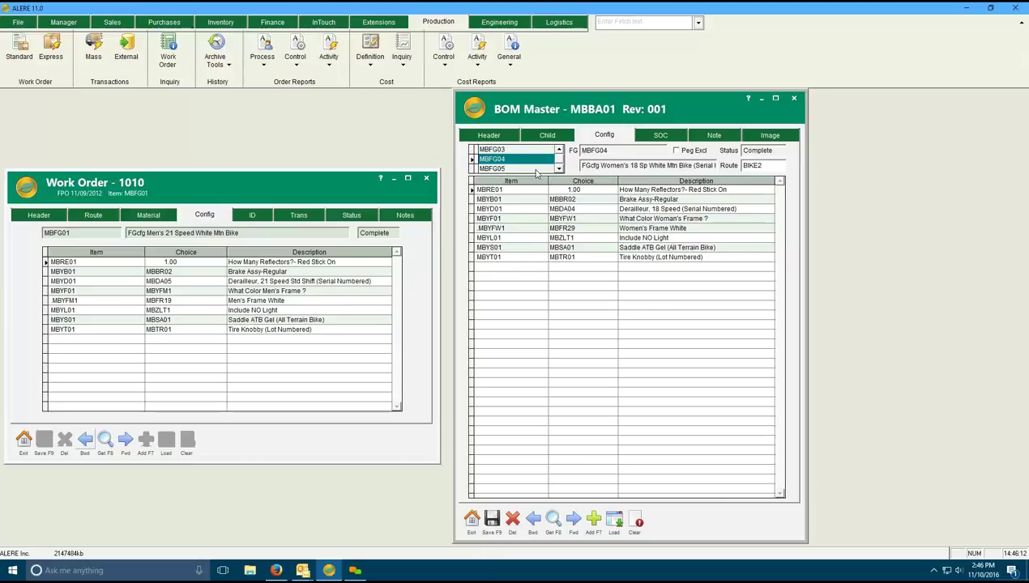
Return to the MBBA01 BOM structure and expand the MBYF01 frame choice down to the MBYFM1 men's frame colors.
{"action": "left_click", "coordinate": [488, 135]}
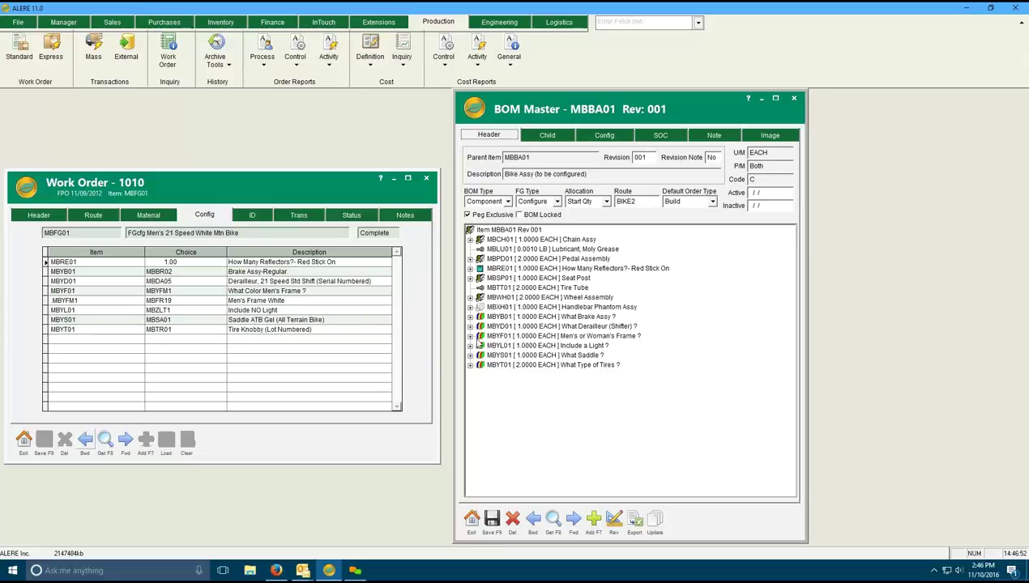
{"action": "left_click", "coordinate": [470, 336]}
{"action": "left_click", "coordinate": [480, 346]}
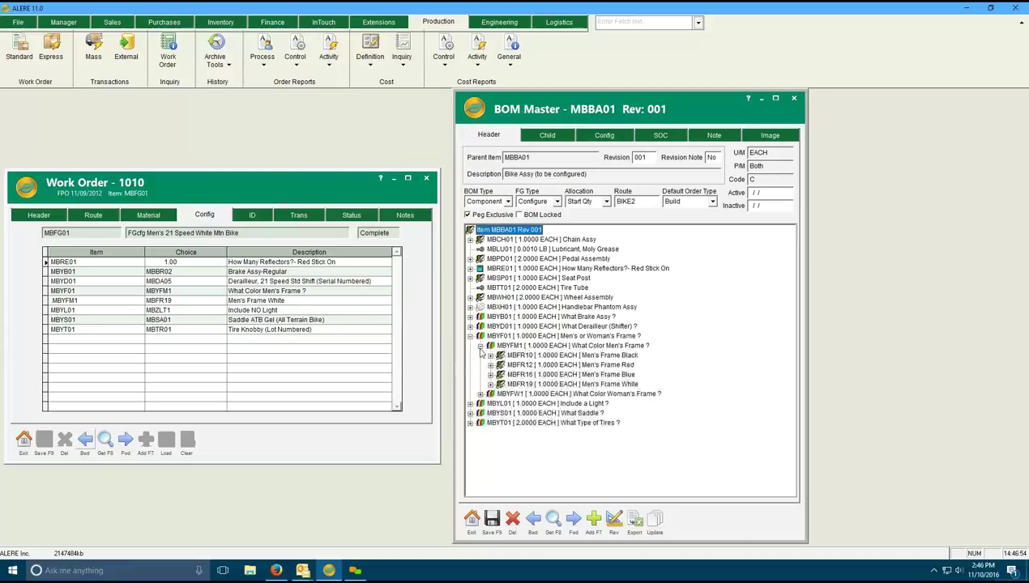
Close the work order and review the MBBA01 BOM's child item details for MBLU01 and MBRE01, returning to the BOM structure.
{"action": "left_click", "coordinate": [24, 439]}
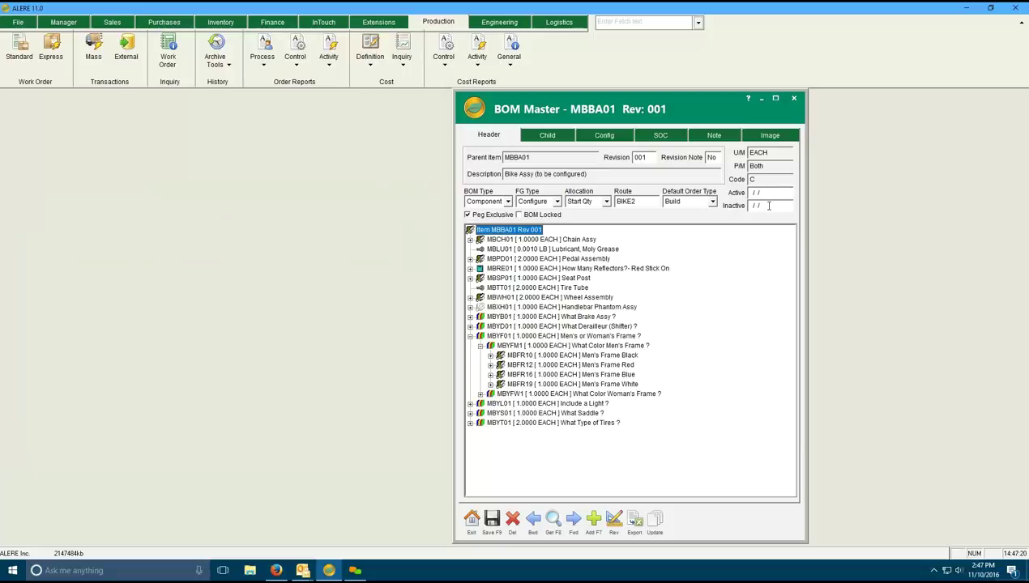
{"action": "left_click", "coordinate": [561, 137]}
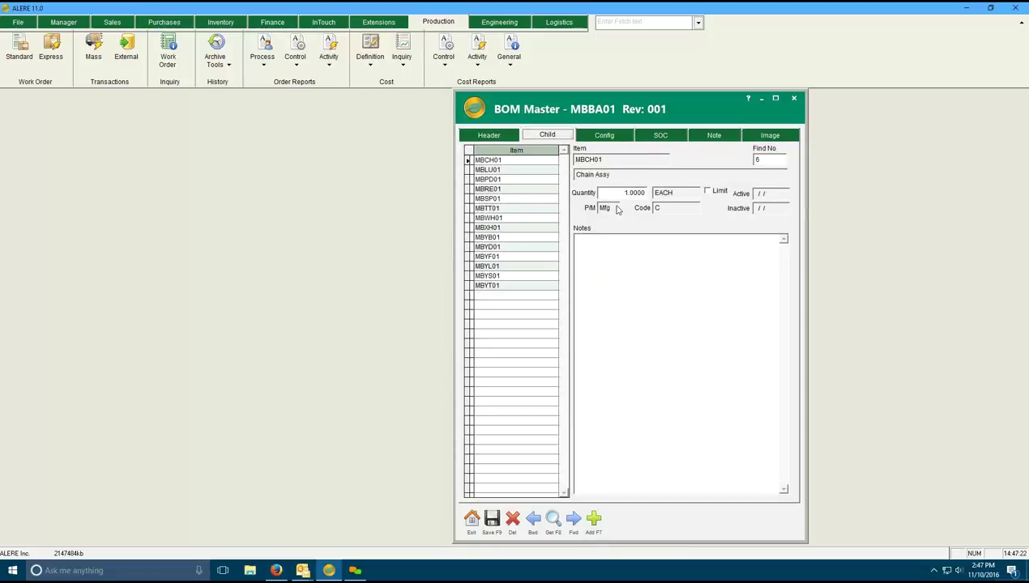
{"action": "left_click", "coordinate": [523, 167]}
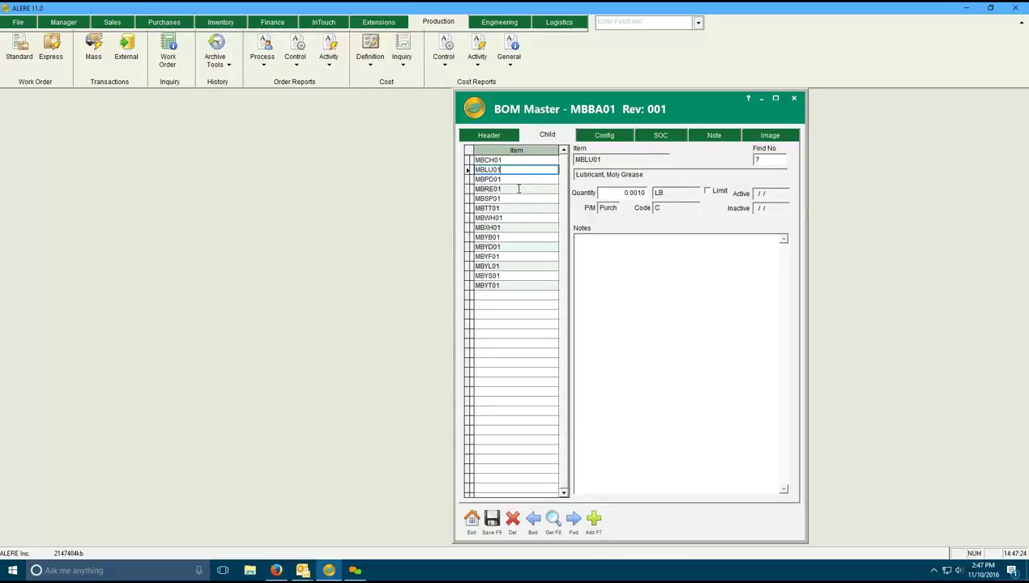
{"action": "left_click", "coordinate": [514, 188]}
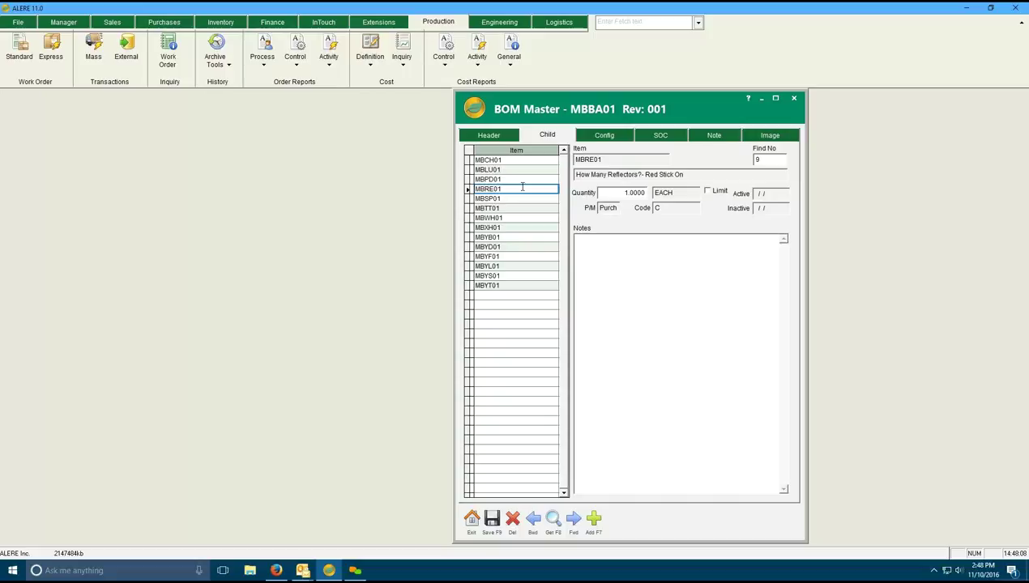
{"action": "left_click", "coordinate": [498, 138]}
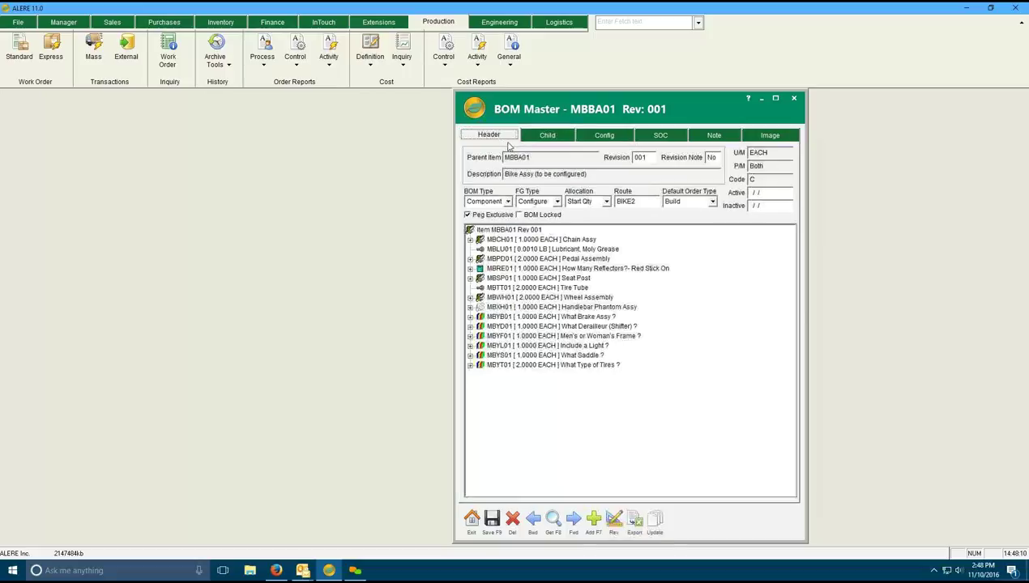
Set the first image of the MBBA01 BOM to MBBA08A.JPG from the Pictures folder under SampleCo's ALEREinc folder.
{"action": "left_click", "coordinate": [763, 138]}
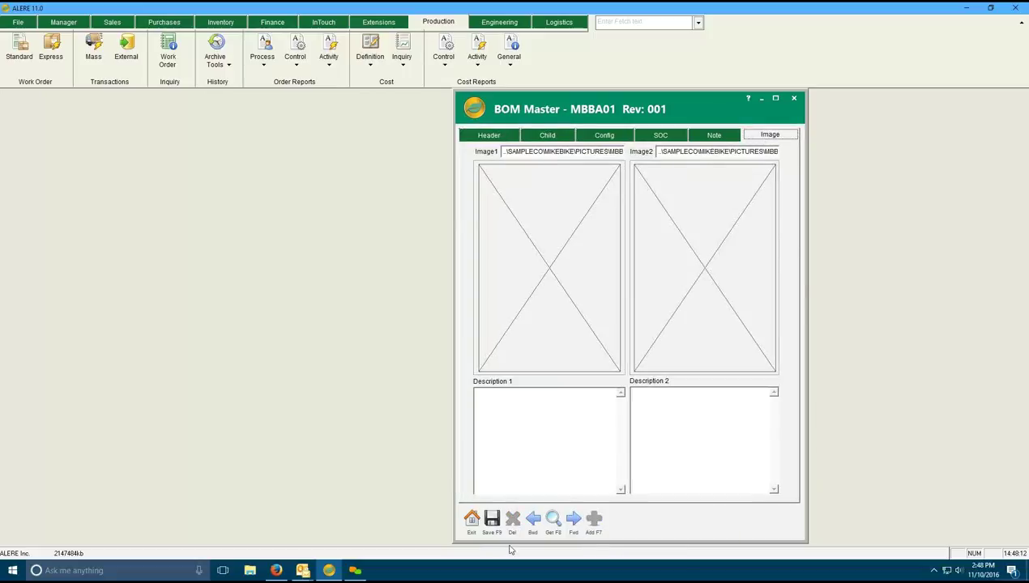
{"action": "double_click", "coordinate": [544, 157]}
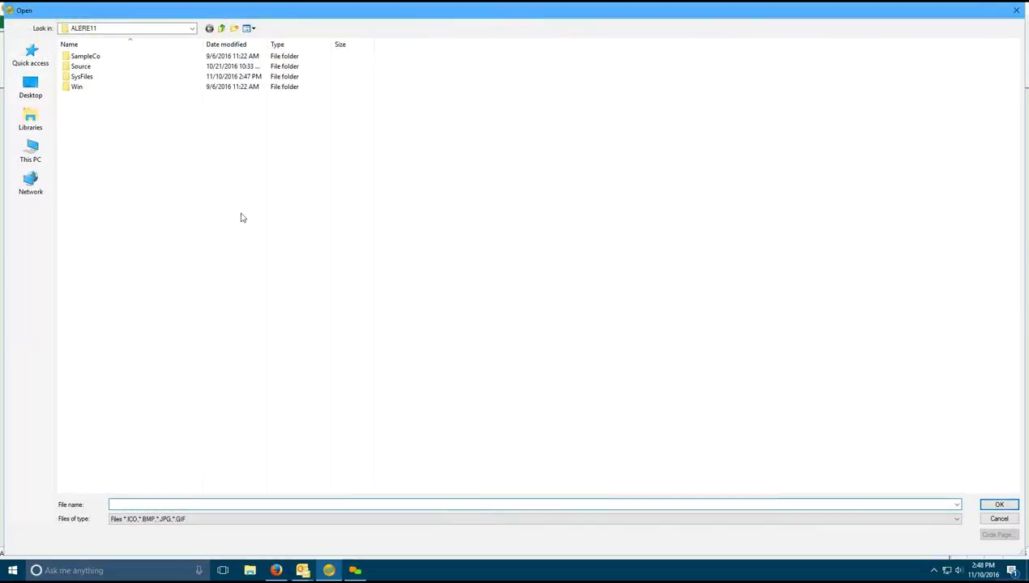
{"action": "double_click", "coordinate": [66, 59]}
{"action": "double_click", "coordinate": [66, 57]}
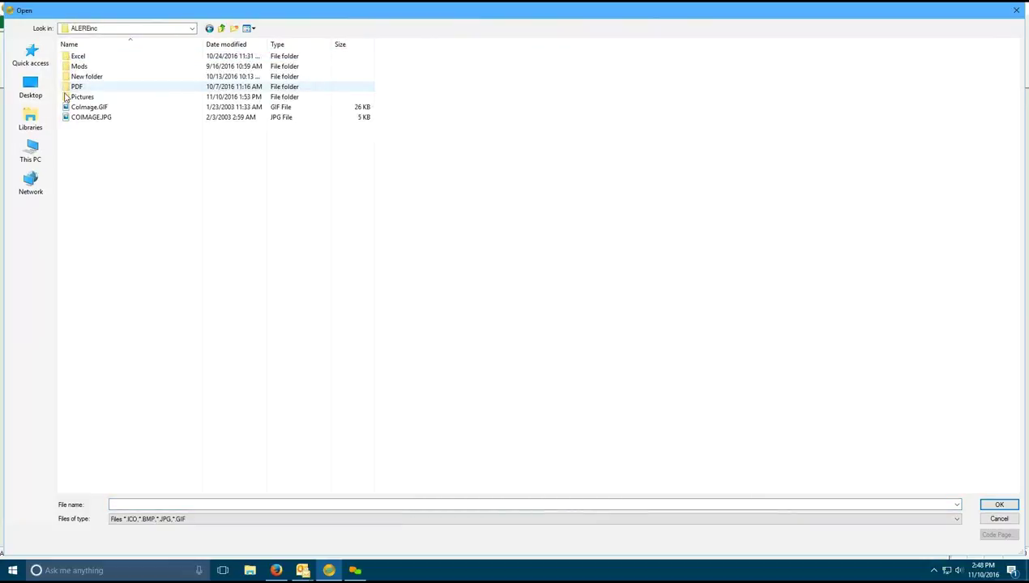
{"action": "double_click", "coordinate": [73, 97]}
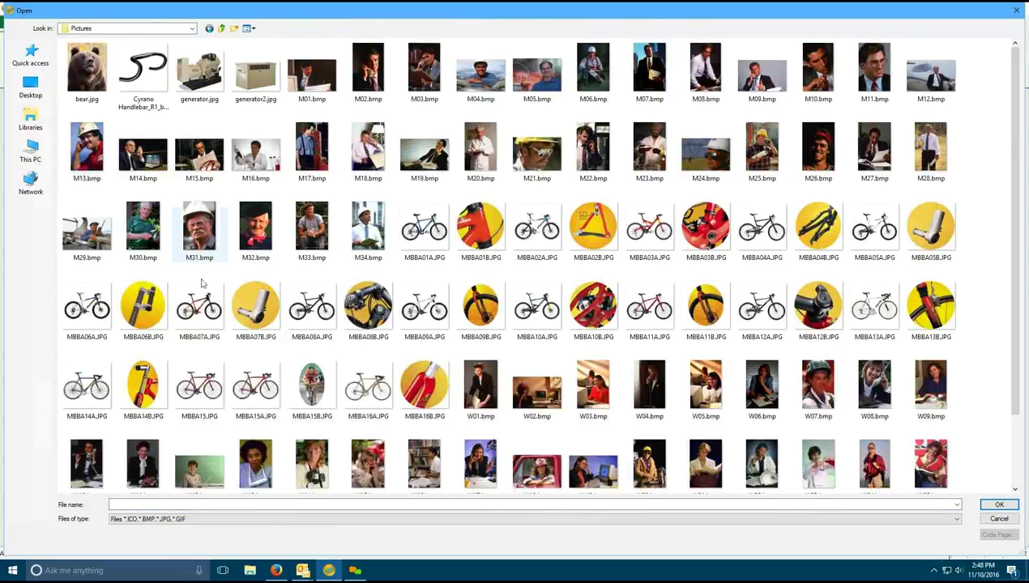
{"action": "left_click", "coordinate": [313, 321]}
{"action": "double_click", "coordinate": [313, 321]}
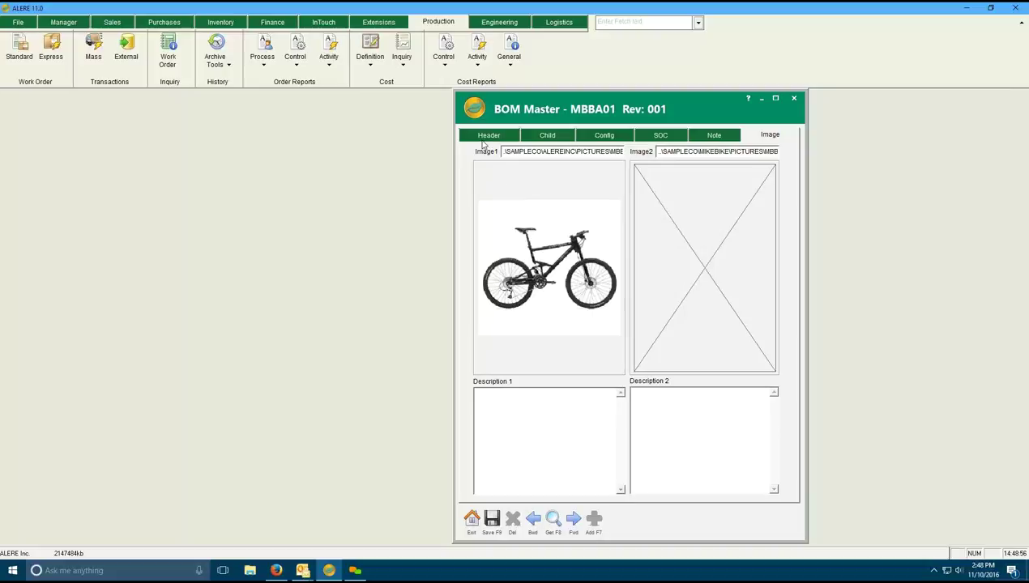
Return to the MBBA01 structure, view the list of BOM parent and finished good items, and close the BOM Master.
{"action": "key", "text": "Escape"}
{"action": "left_click", "coordinate": [493, 318]}
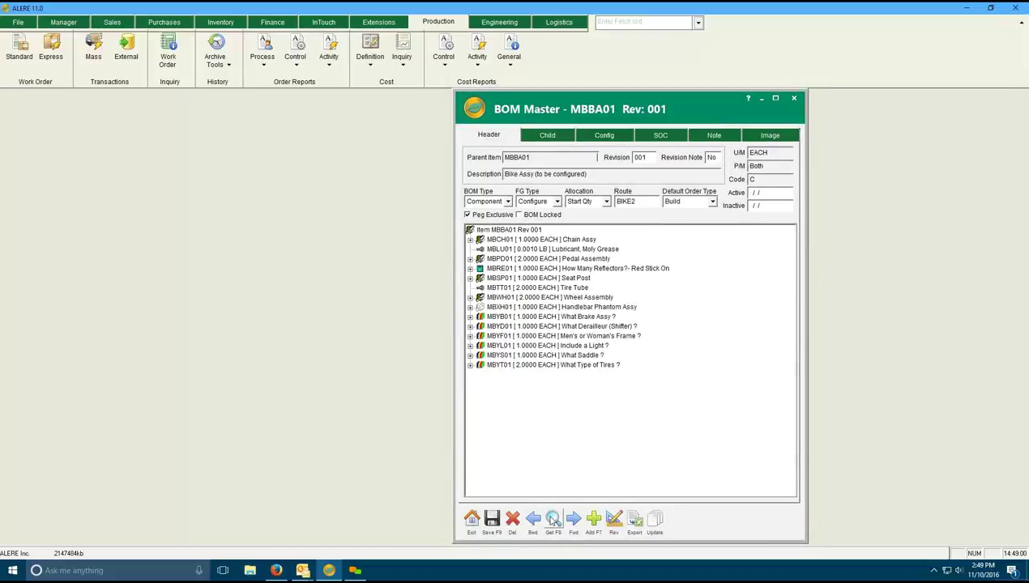
{"action": "left_click", "coordinate": [553, 519]}
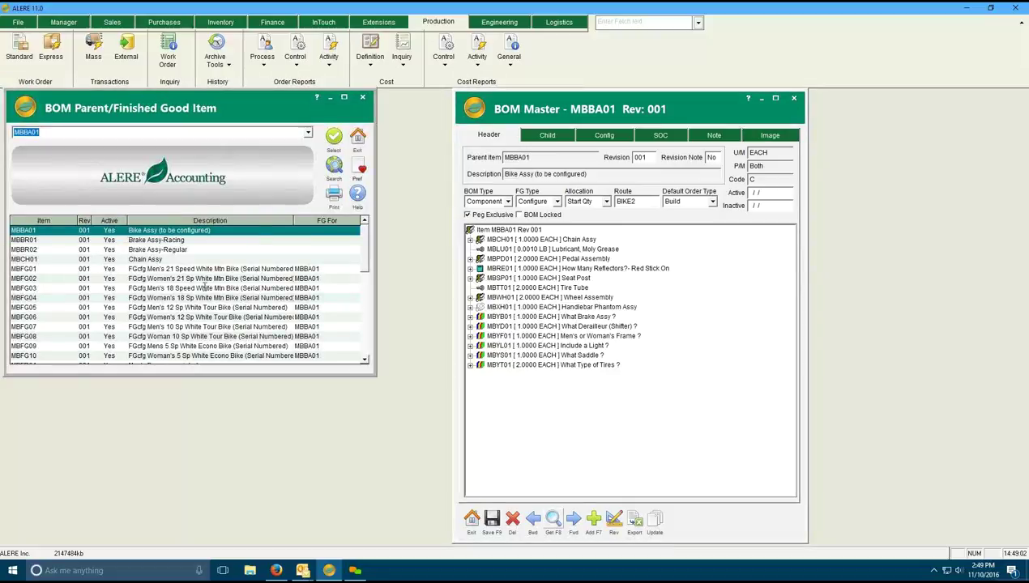
{"action": "left_click", "coordinate": [362, 138]}
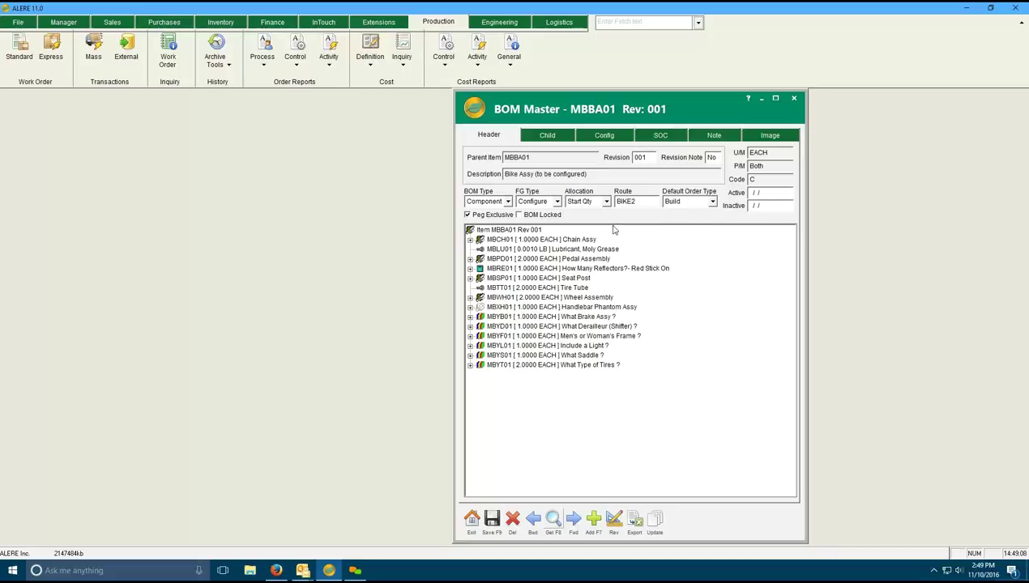
{"action": "left_click", "coordinate": [472, 520]}
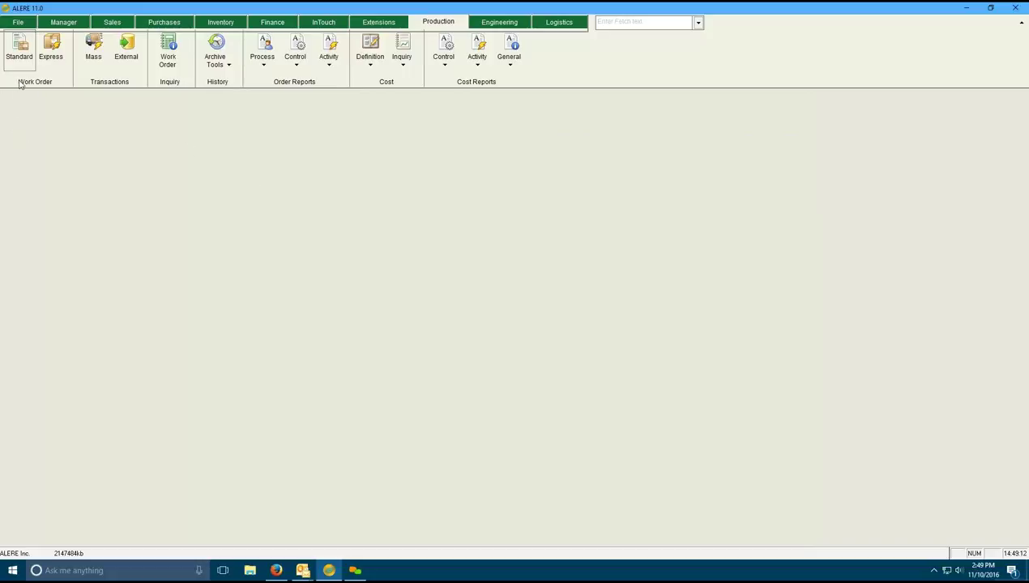
Open the Master Route screen, load the BIKE7 route and show its operations.
{"action": "left_click", "coordinate": [497, 23]}
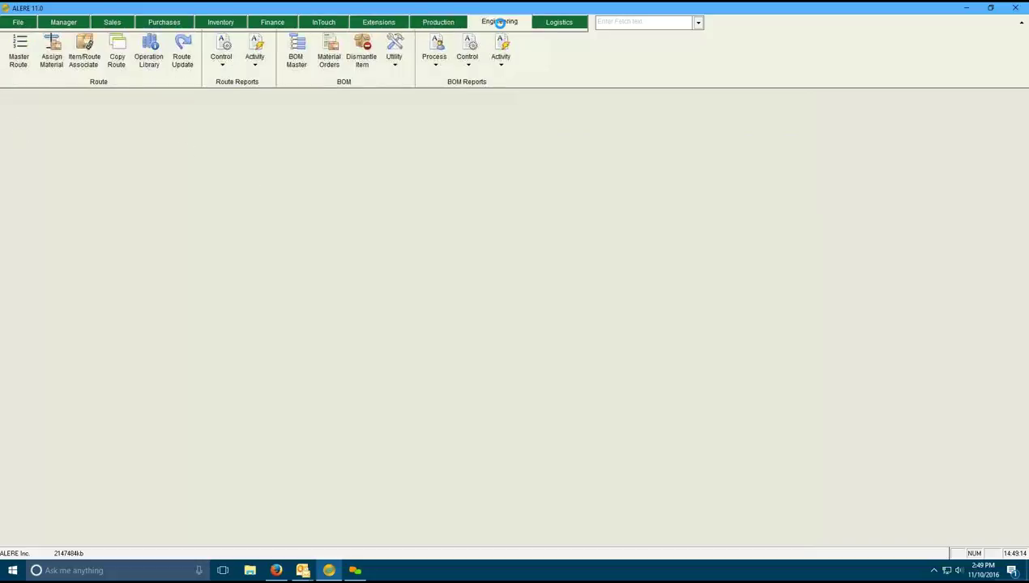
{"action": "left_click", "coordinate": [17, 70]}
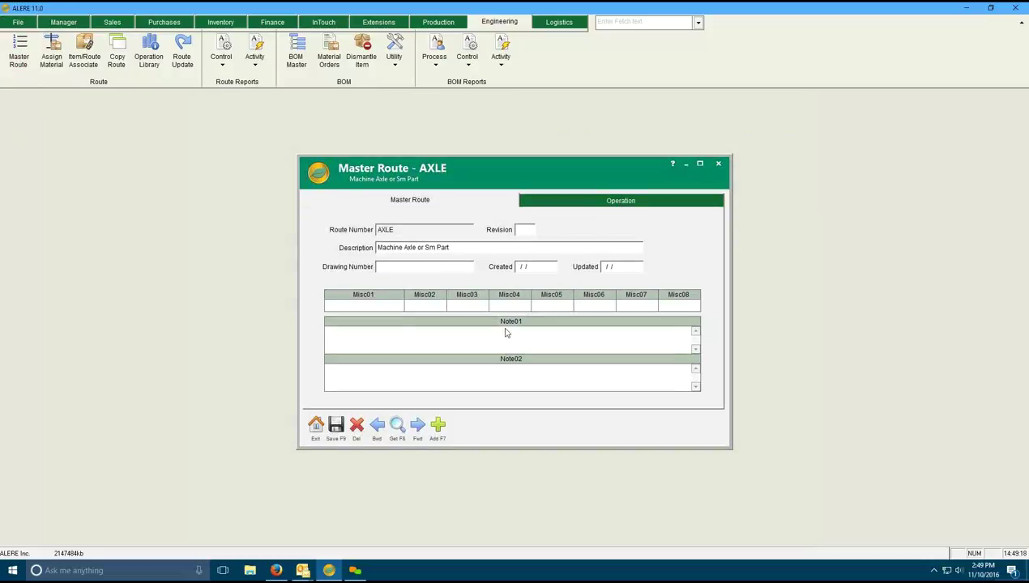
{"action": "left_click", "coordinate": [397, 430]}
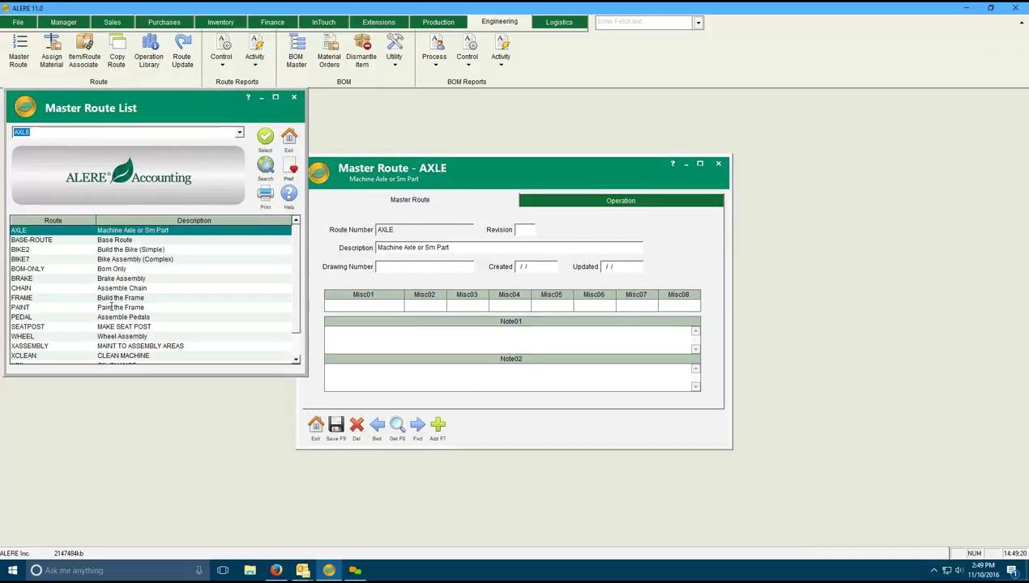
{"action": "left_click", "coordinate": [91, 261]}
{"action": "double_click", "coordinate": [90, 261]}
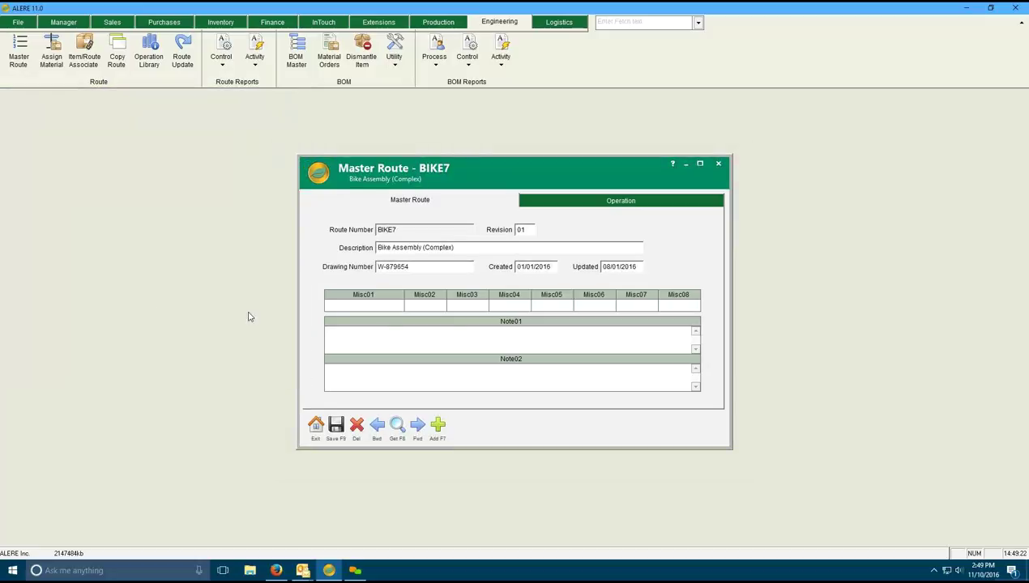
{"action": "left_click", "coordinate": [564, 207]}
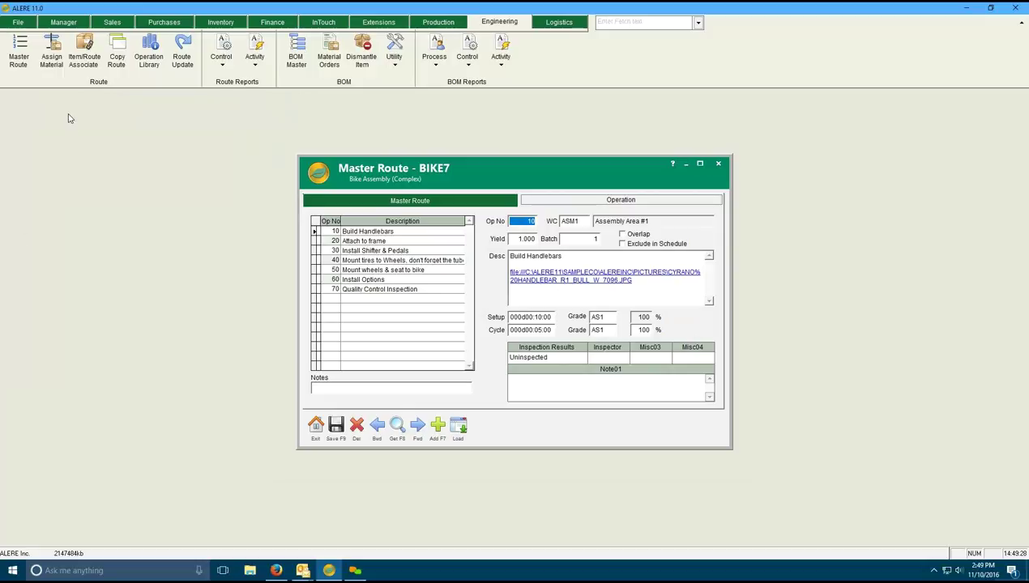
Open the Operation Library beside the BIKE7 route, review the list of standard route steps, and close the library.
{"action": "left_click", "coordinate": [149, 54]}
{"action": "left_click_drag", "start_coordinate": [601, 211], "coordinate": [749, 247]}
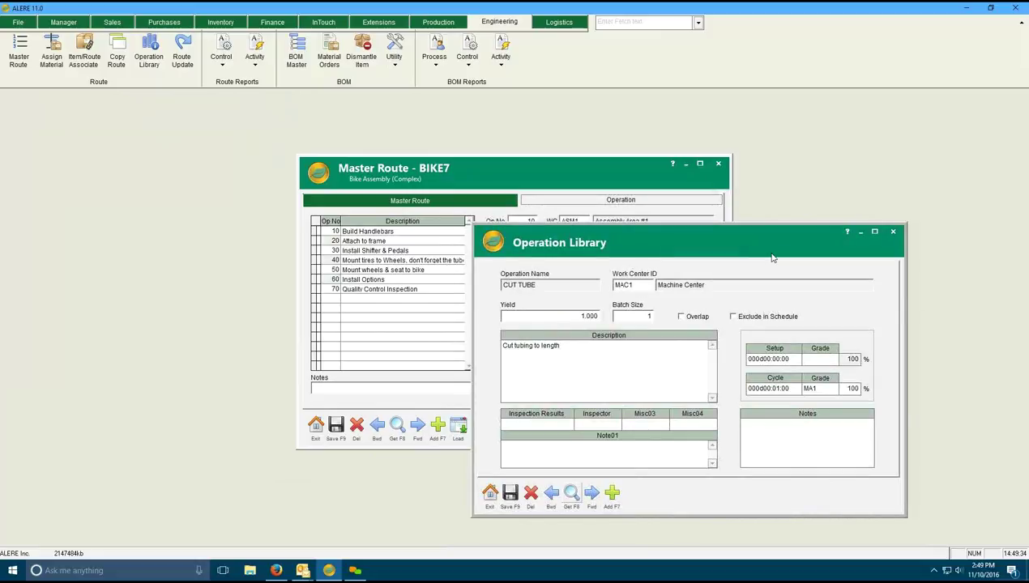
{"action": "left_click", "coordinate": [571, 494]}
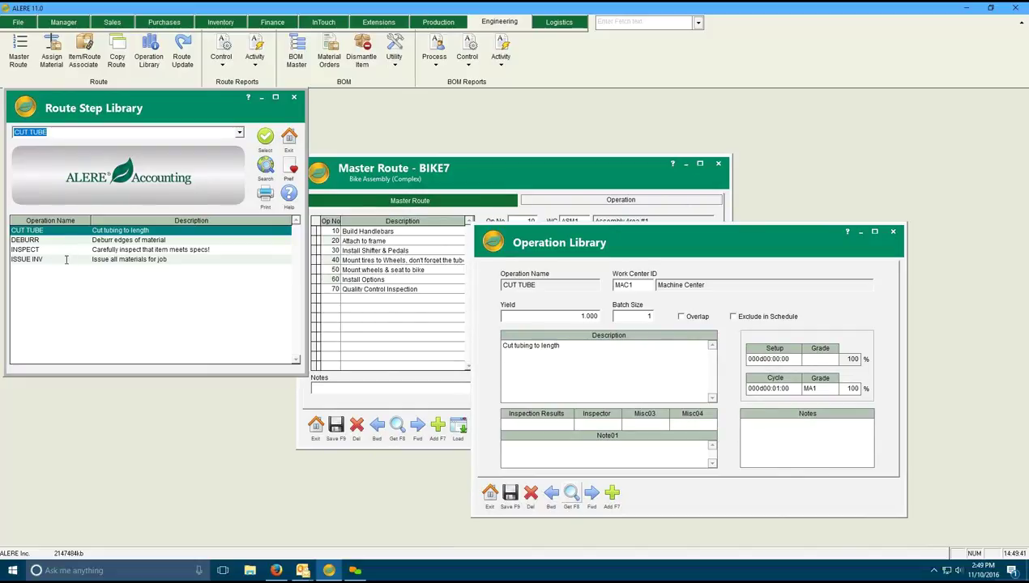
{"action": "left_click", "coordinate": [288, 136]}
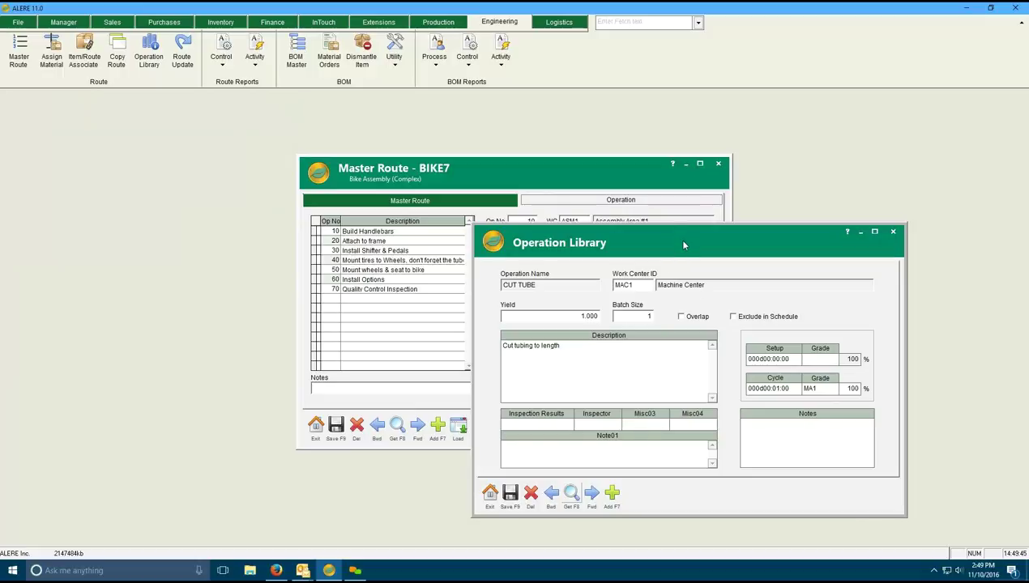
{"action": "left_click_drag", "start_coordinate": [683, 244], "coordinate": [705, 266]}
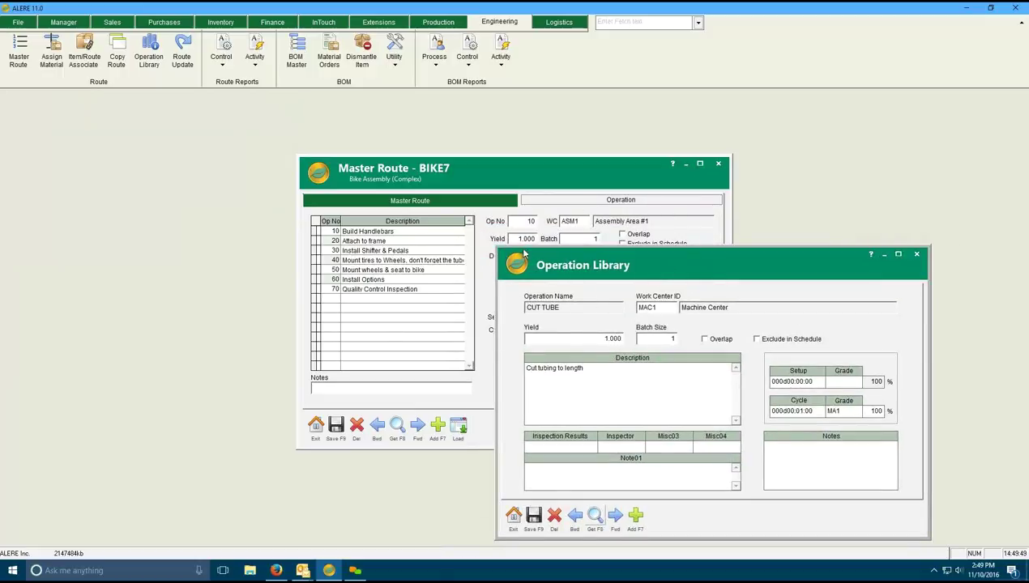
{"action": "left_click", "coordinate": [512, 515]}
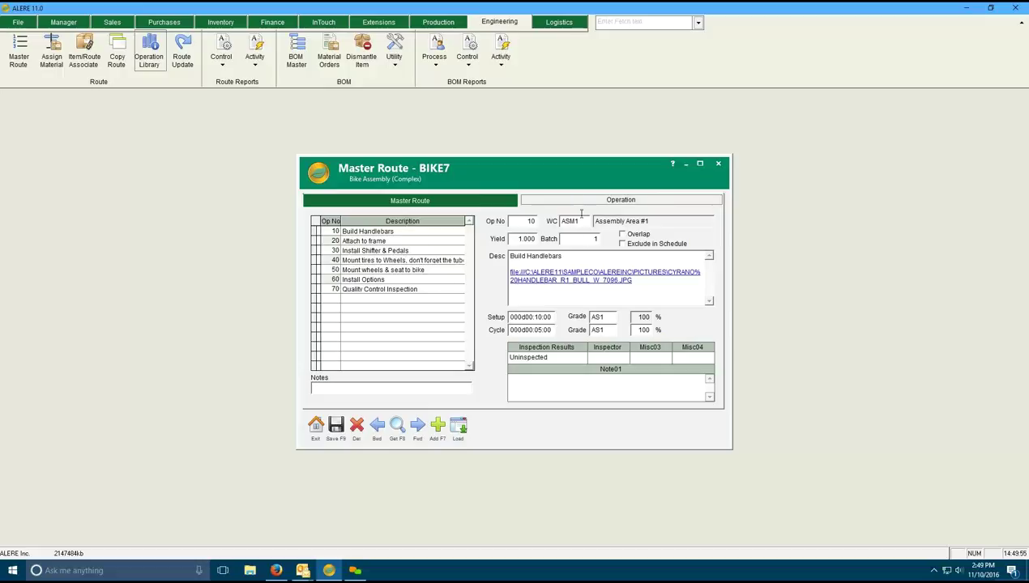
Move the BIKE7 Master Route aside and open the BOM Master and the standard Work Order screen alongside it.
{"action": "left_click_drag", "start_coordinate": [535, 177], "coordinate": [776, 132]}
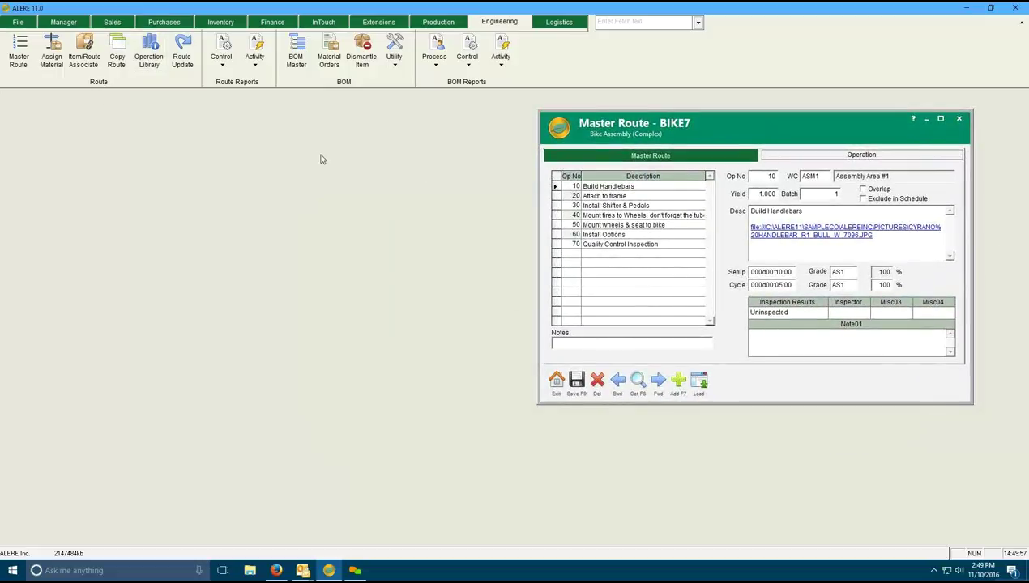
{"action": "left_click", "coordinate": [295, 55]}
{"action": "left_click_drag", "start_coordinate": [628, 163], "coordinate": [656, 212]}
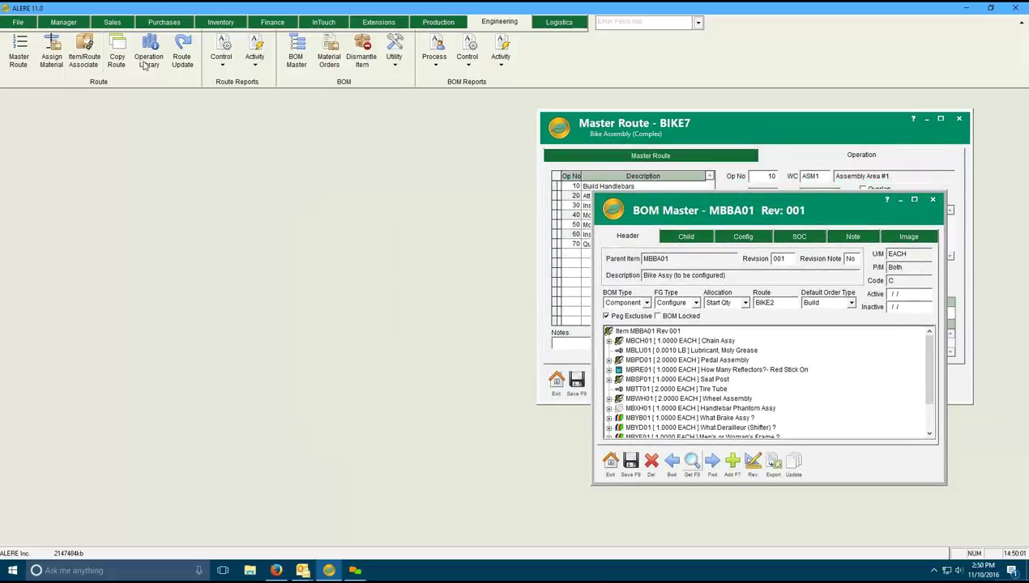
{"action": "left_click", "coordinate": [438, 22]}
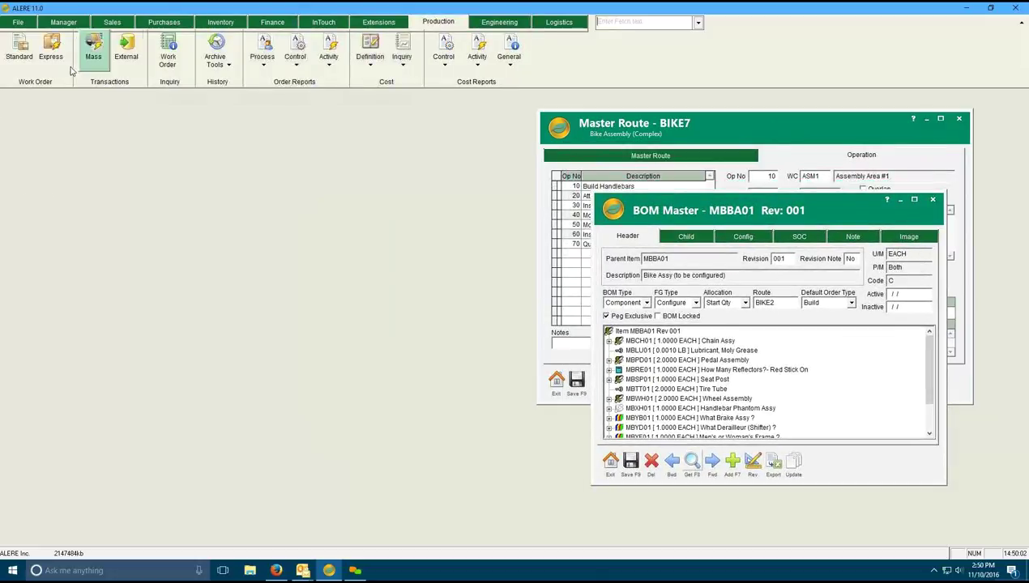
{"action": "left_click", "coordinate": [26, 65]}
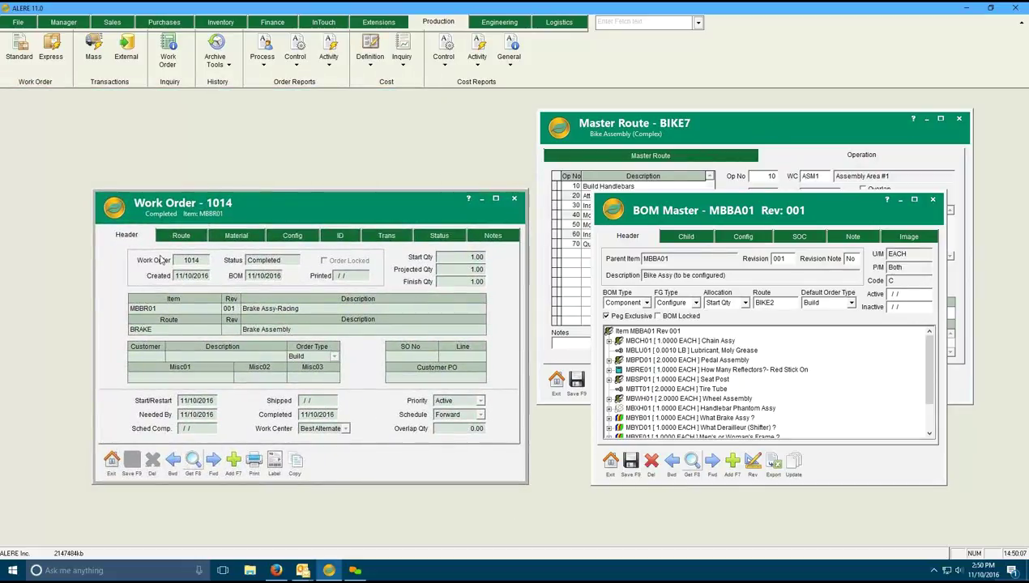
Compare work order 1014's route, material and configuration with the BIKE7 Master Route operations and the MBBA01 BOM configuration.
{"action": "left_click", "coordinate": [173, 239]}
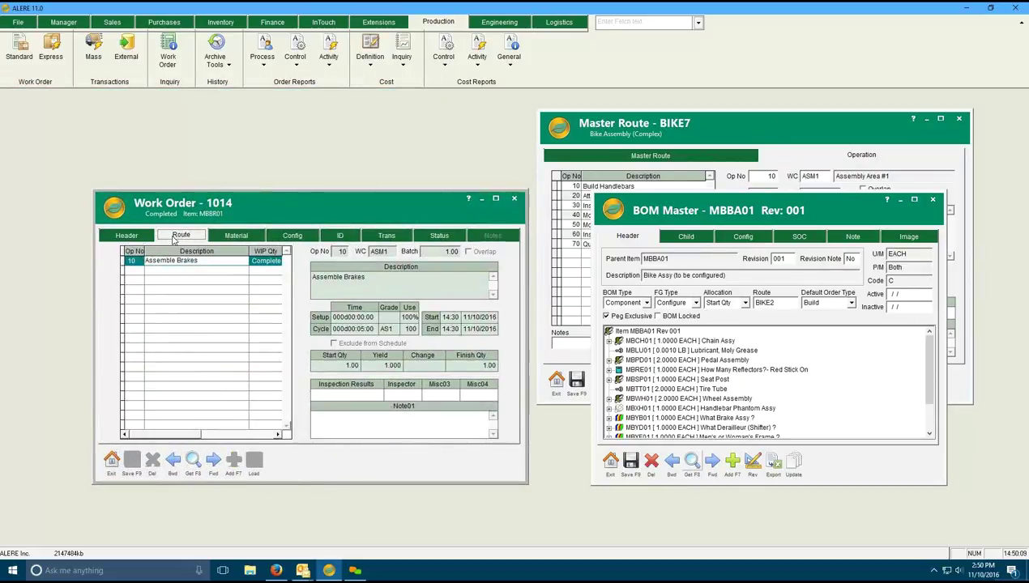
{"action": "left_click", "coordinate": [753, 132]}
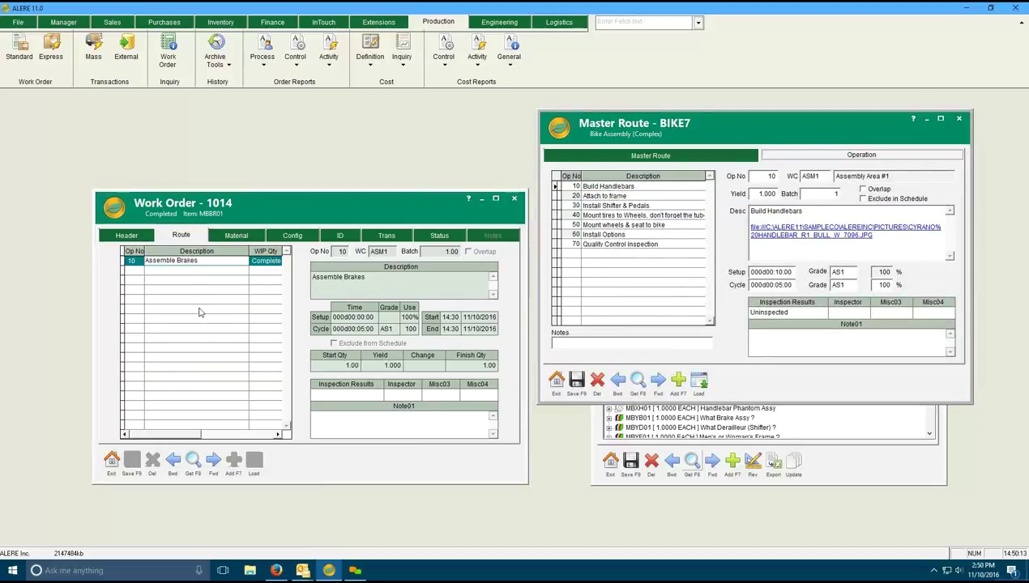
{"action": "left_click", "coordinate": [249, 239]}
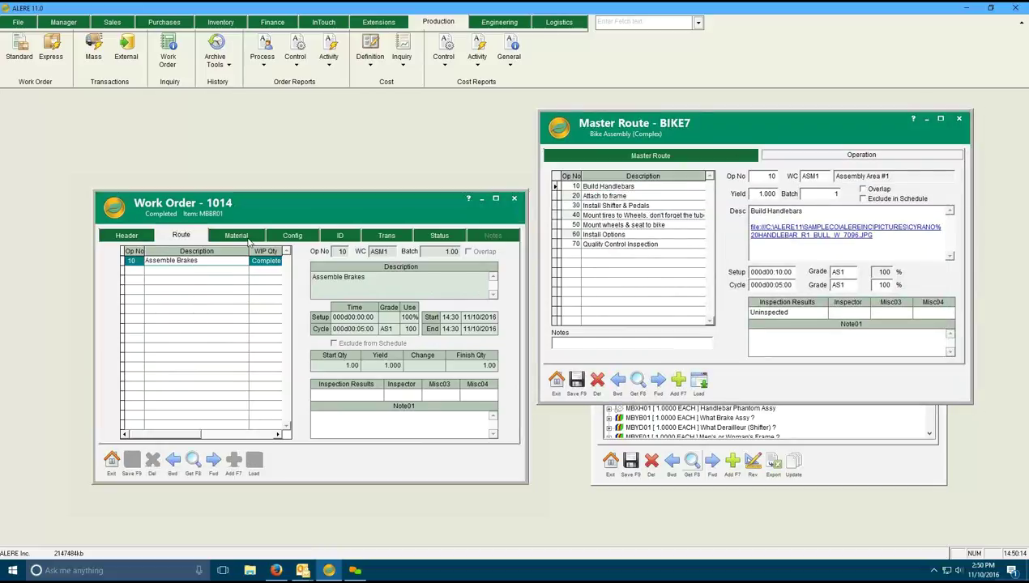
{"action": "left_click", "coordinate": [894, 453]}
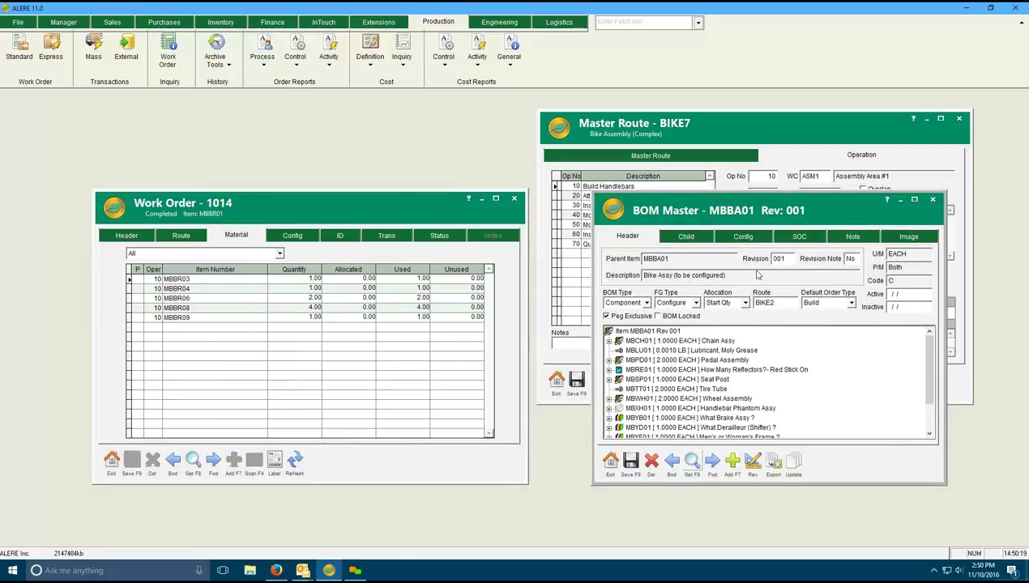
{"action": "left_click", "coordinate": [743, 237]}
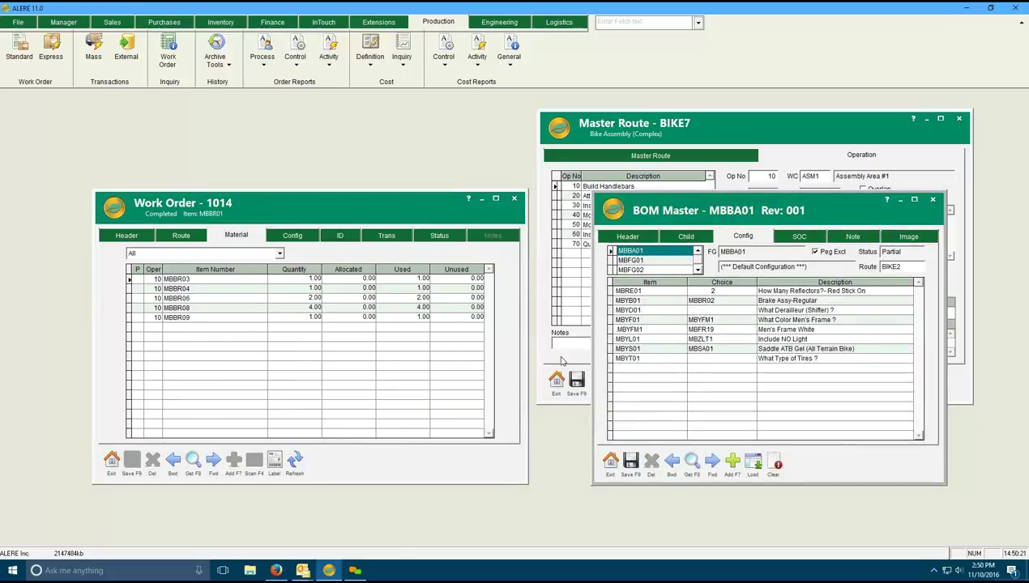
{"action": "left_click", "coordinate": [293, 236]}
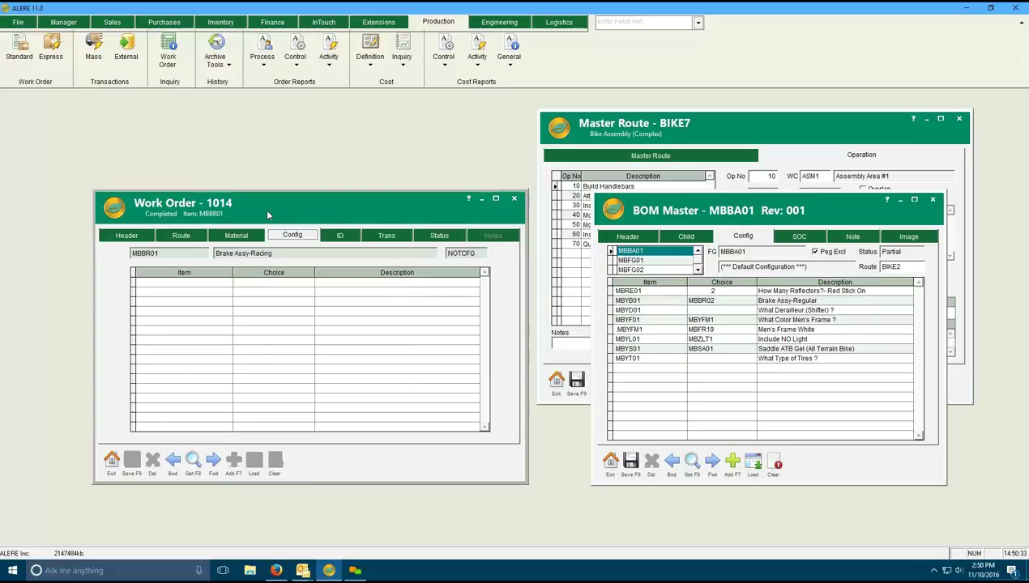
{"action": "left_click", "coordinate": [192, 240]}
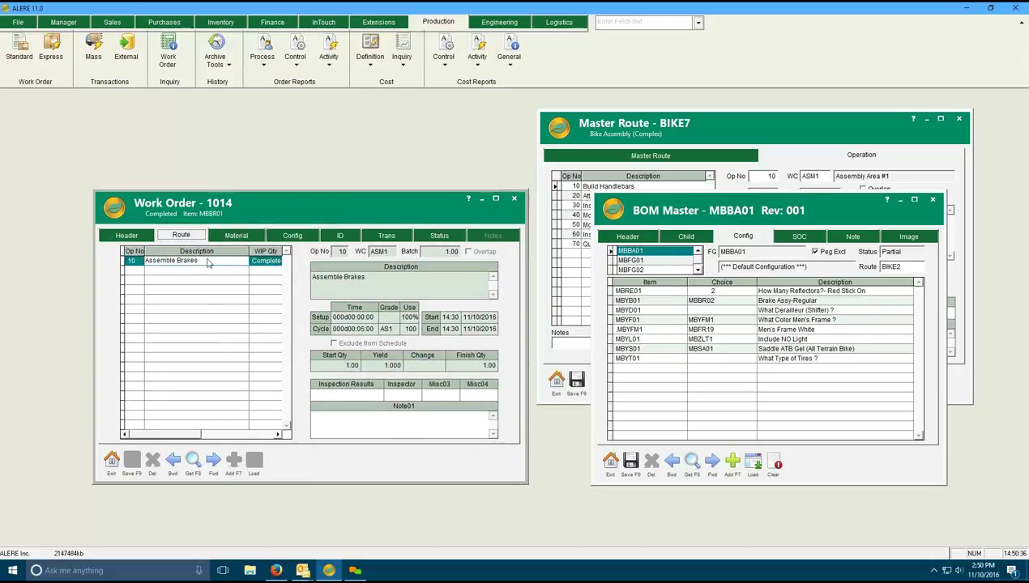
Review work order 1014's material list, then close the BOM Master, the BIKE7 Master Route and the work order.
{"action": "left_click", "coordinate": [237, 240]}
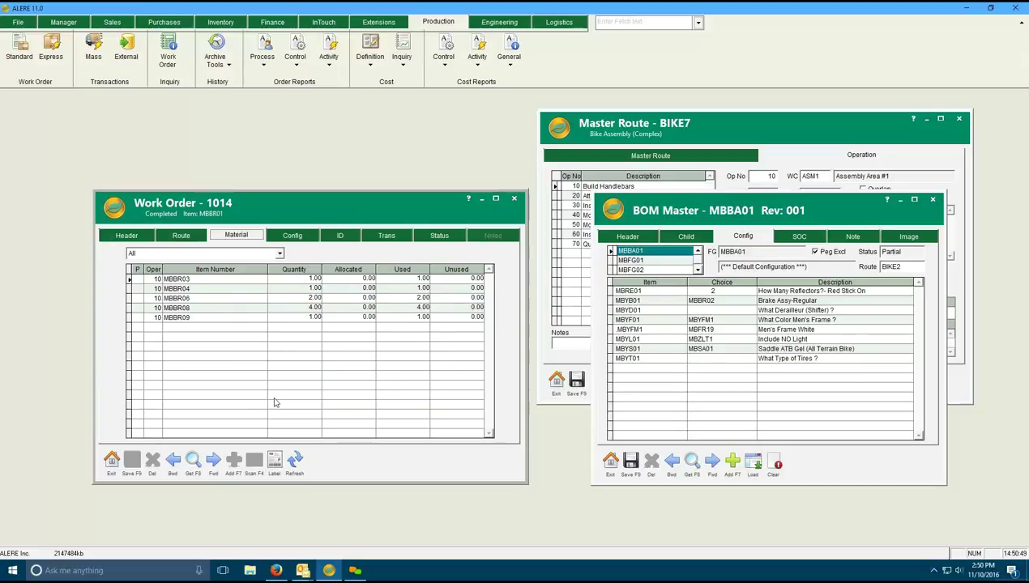
{"action": "left_click", "coordinate": [611, 463]}
{"action": "left_click", "coordinate": [556, 380]}
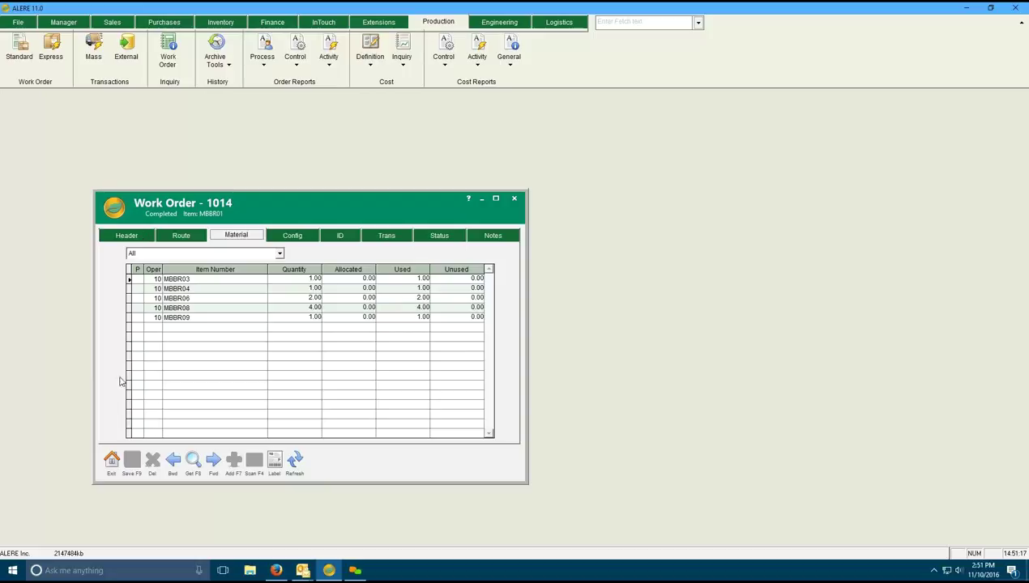
{"action": "left_click", "coordinate": [112, 460]}
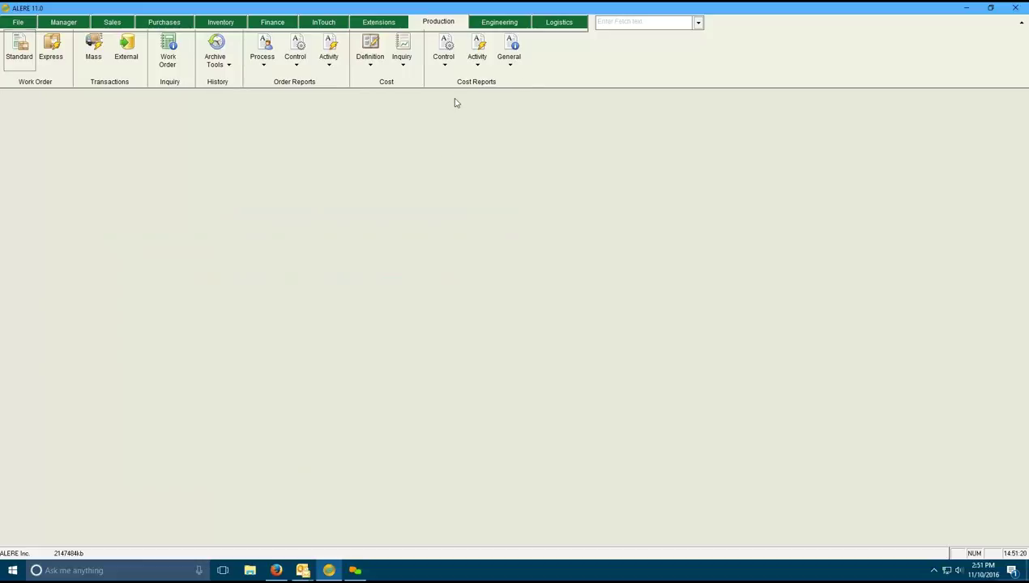
Run a Trial Schedule from the Logistics functions with operations starting at the Next Hour, and close the scheduling window.
{"action": "left_click", "coordinate": [559, 25]}
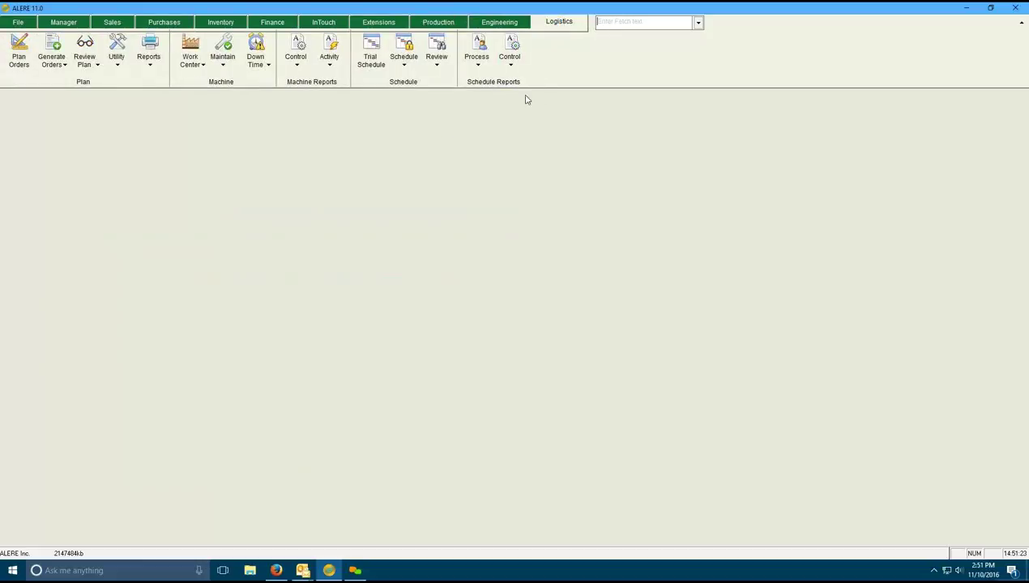
{"action": "left_click", "coordinate": [366, 65]}
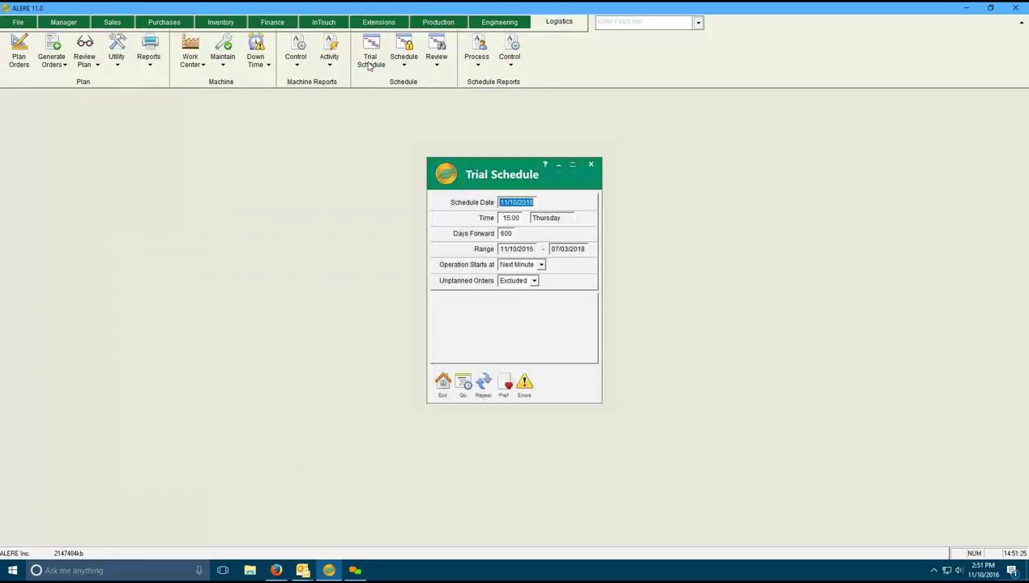
{"action": "left_click", "coordinate": [519, 265]}
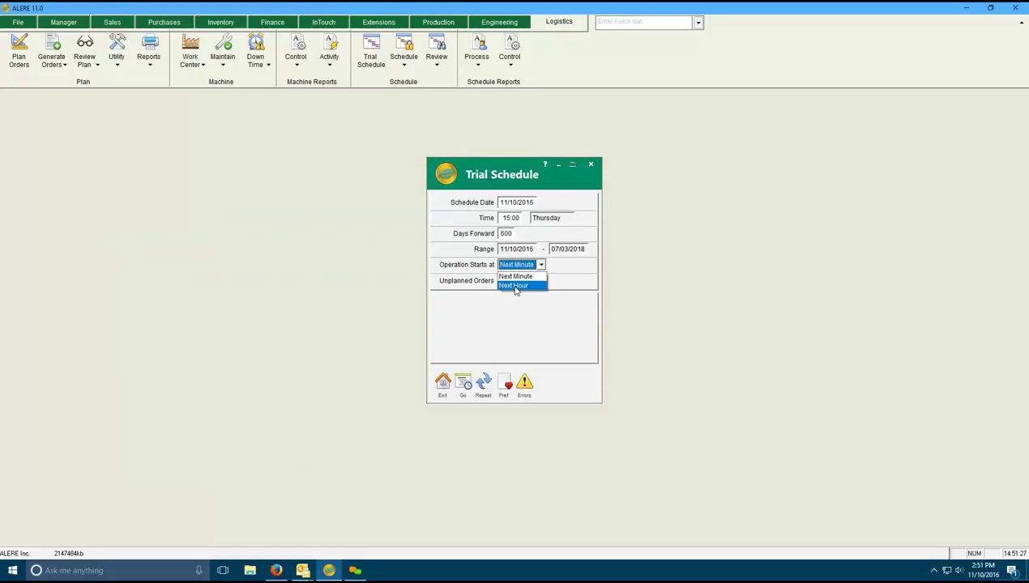
{"action": "left_click", "coordinate": [515, 284]}
{"action": "left_click", "coordinate": [463, 384]}
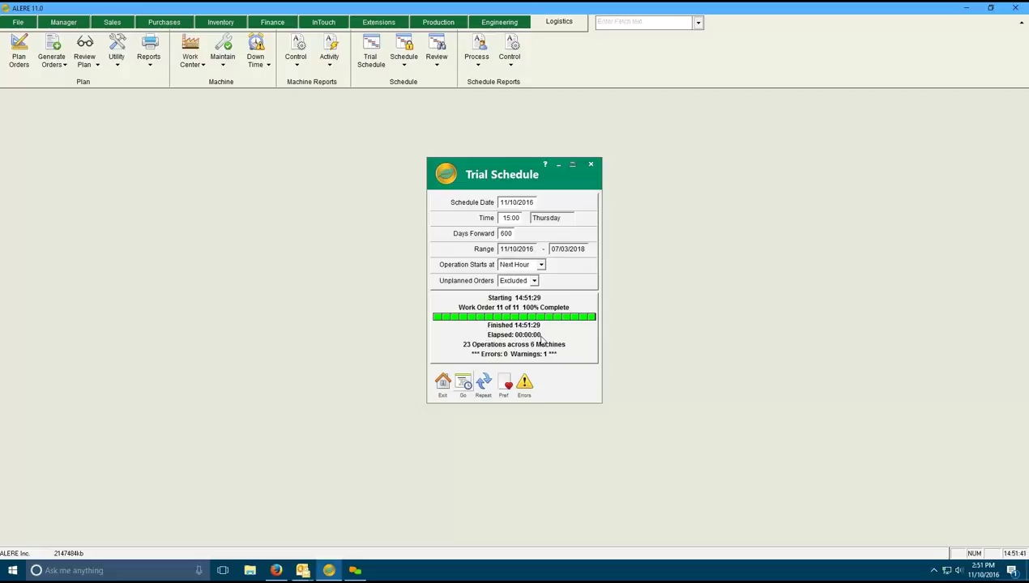
{"action": "left_click", "coordinate": [442, 385]}
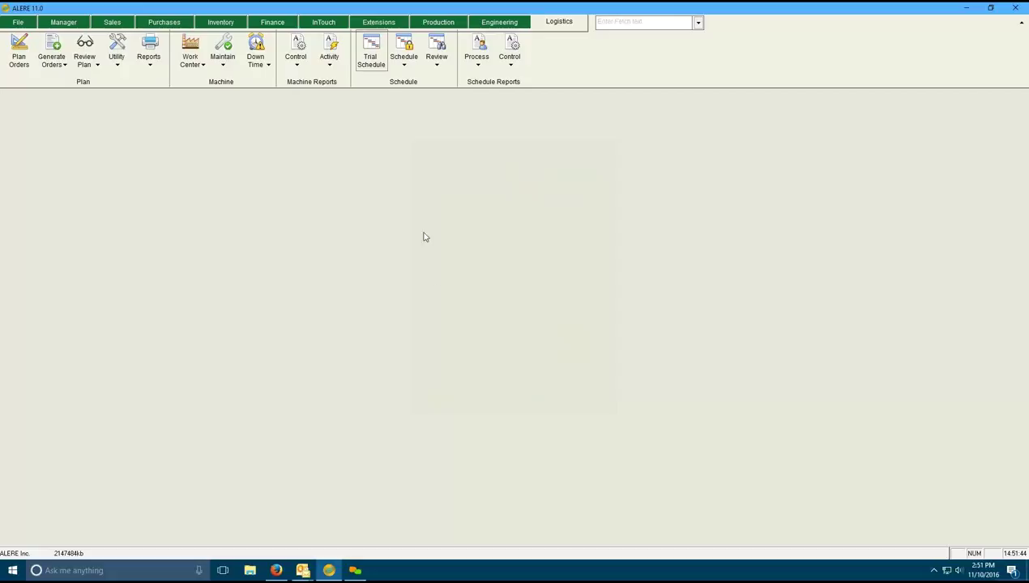
View the Trial Schedule in a widened window at hourly detail and switch its grouping from work centers to work orders.
{"action": "left_click", "coordinate": [434, 59]}
{"action": "left_click", "coordinate": [438, 88]}
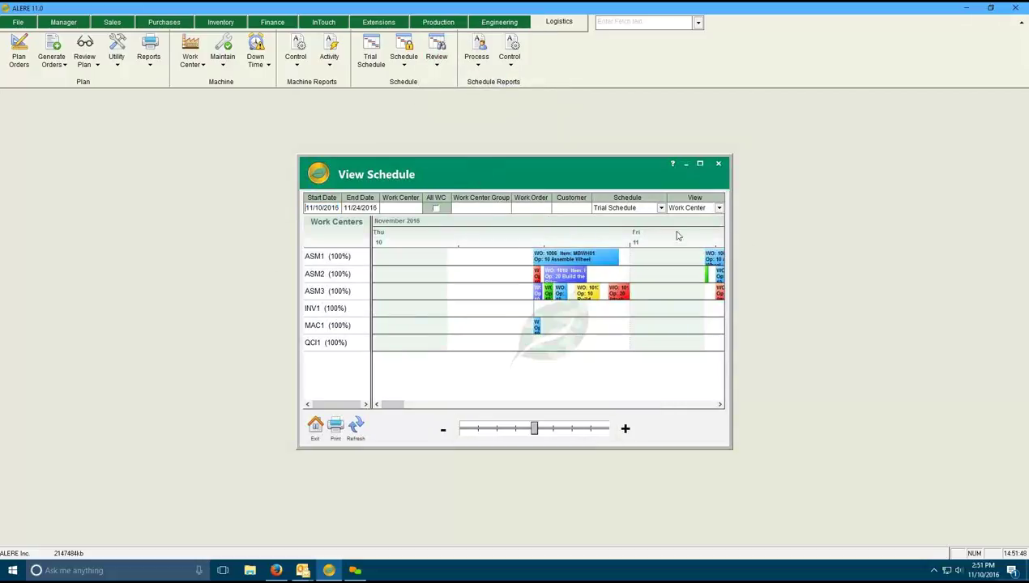
{"action": "left_click_drag", "start_coordinate": [731, 234], "coordinate": [960, 209]}
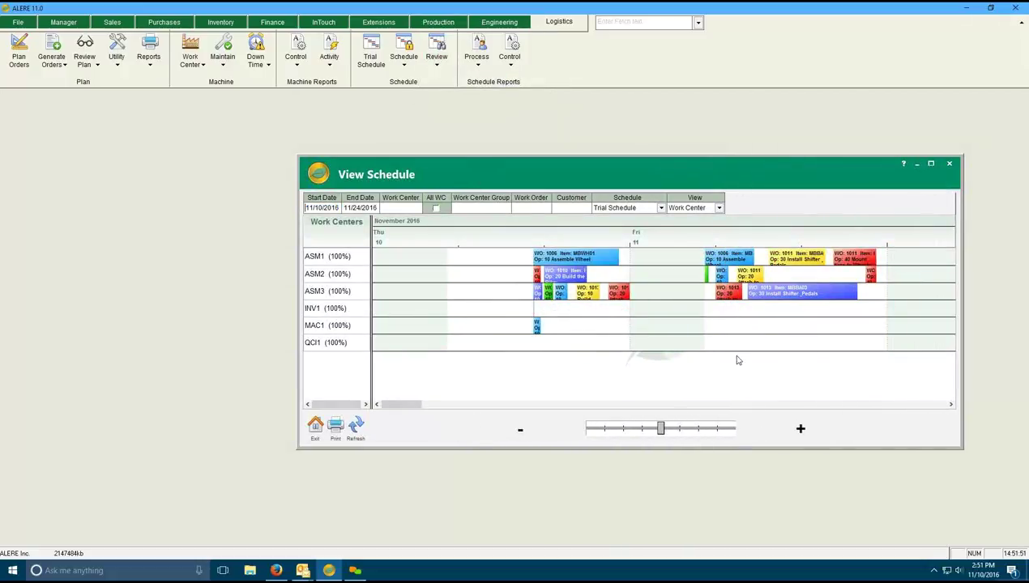
{"action": "left_click_drag", "start_coordinate": [664, 430], "coordinate": [734, 426]}
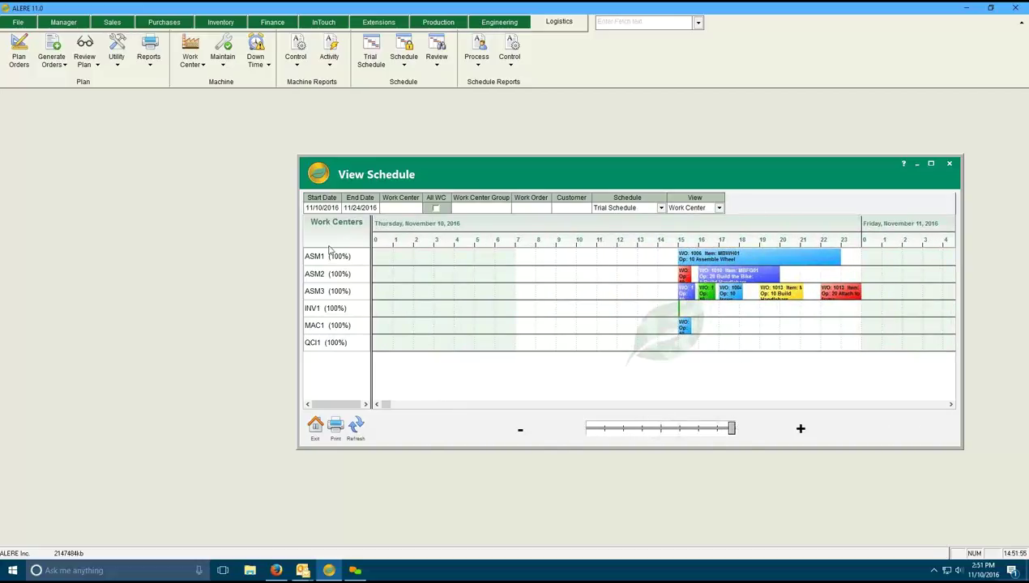
{"action": "left_click", "coordinate": [675, 209]}
{"action": "left_click", "coordinate": [685, 229]}
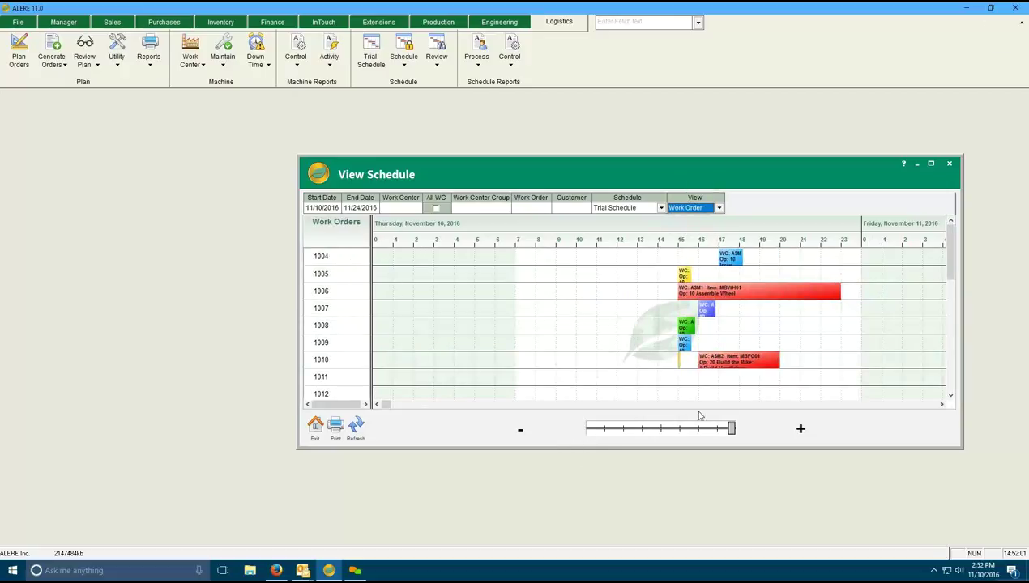
Open work order 1004 from its bar in the schedule, review its header beside the schedule, and close both windows.
{"action": "double_click", "coordinate": [728, 258]}
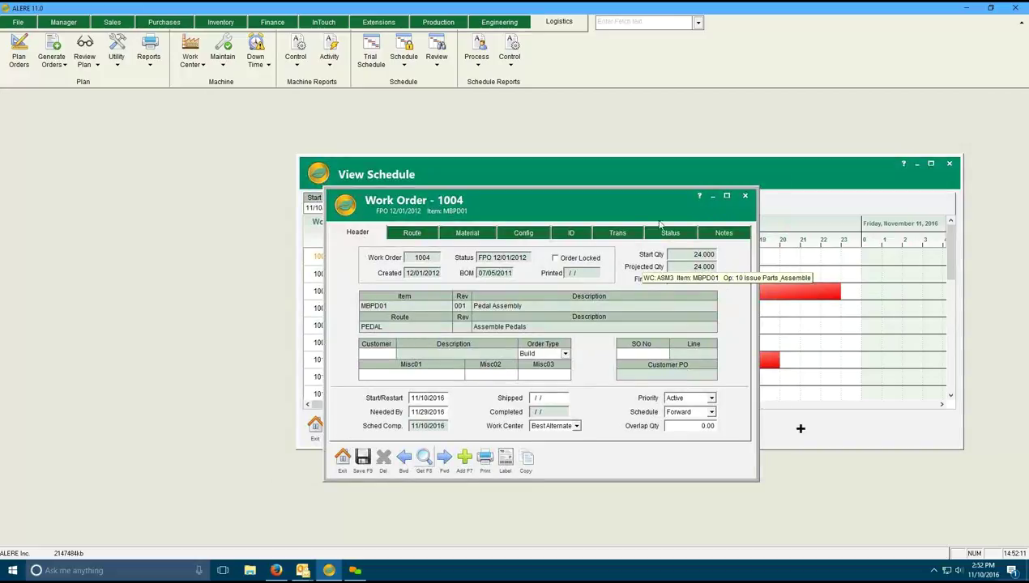
{"action": "left_click_drag", "start_coordinate": [620, 195], "coordinate": [471, 203]}
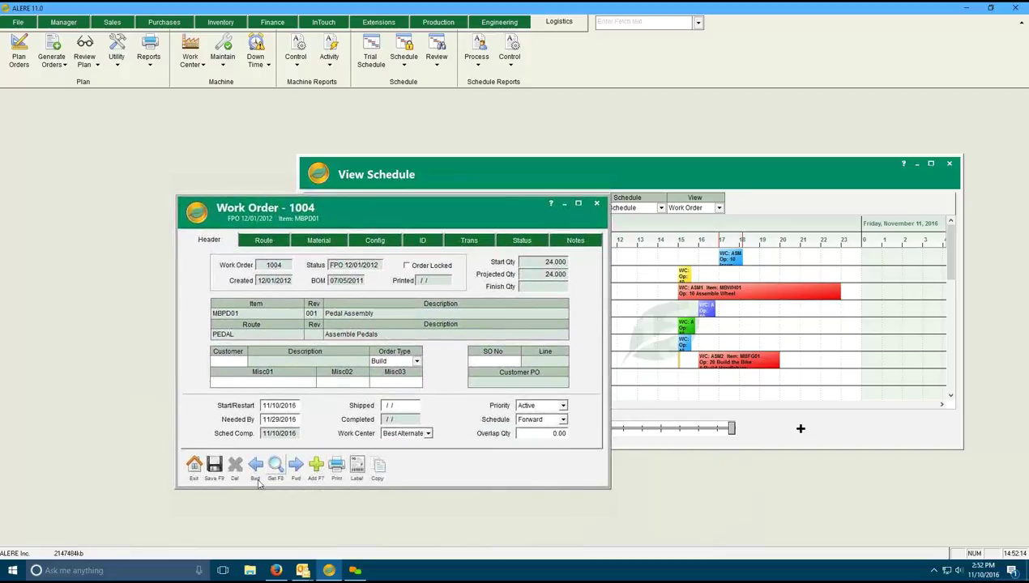
{"action": "left_click", "coordinate": [194, 466]}
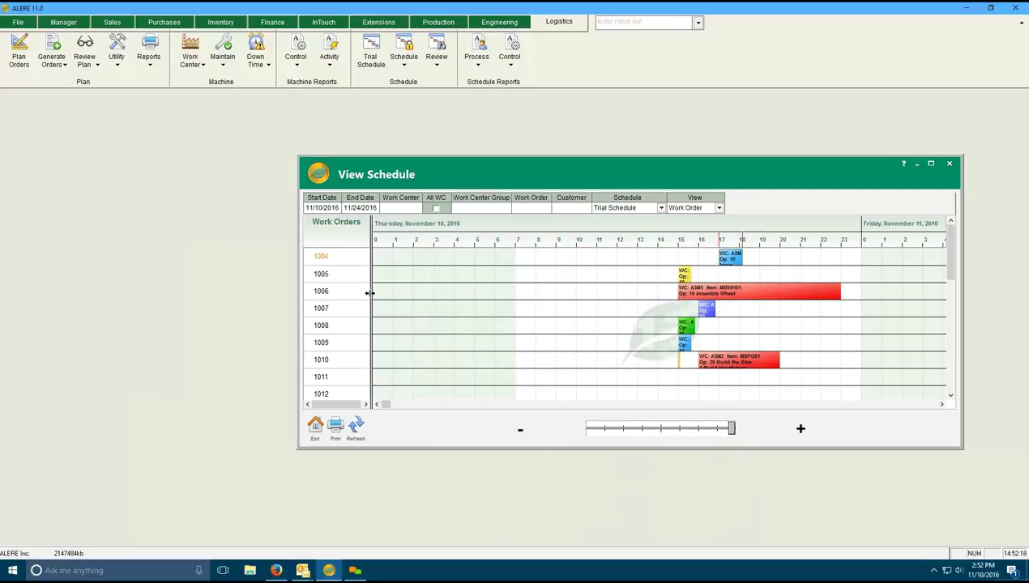
{"action": "left_click", "coordinate": [315, 425]}
Open the Schedule Inquiry, examine work center ASM1's usage and its 11/10/2016 schedule, and close the inquiry.
{"action": "left_click", "coordinate": [444, 65]}
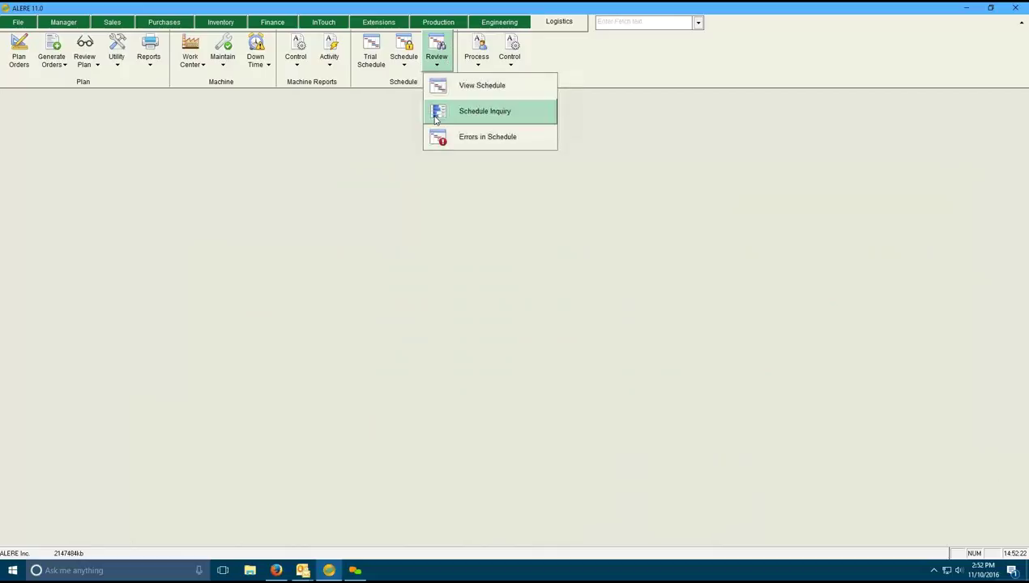
{"action": "left_click", "coordinate": [404, 55]}
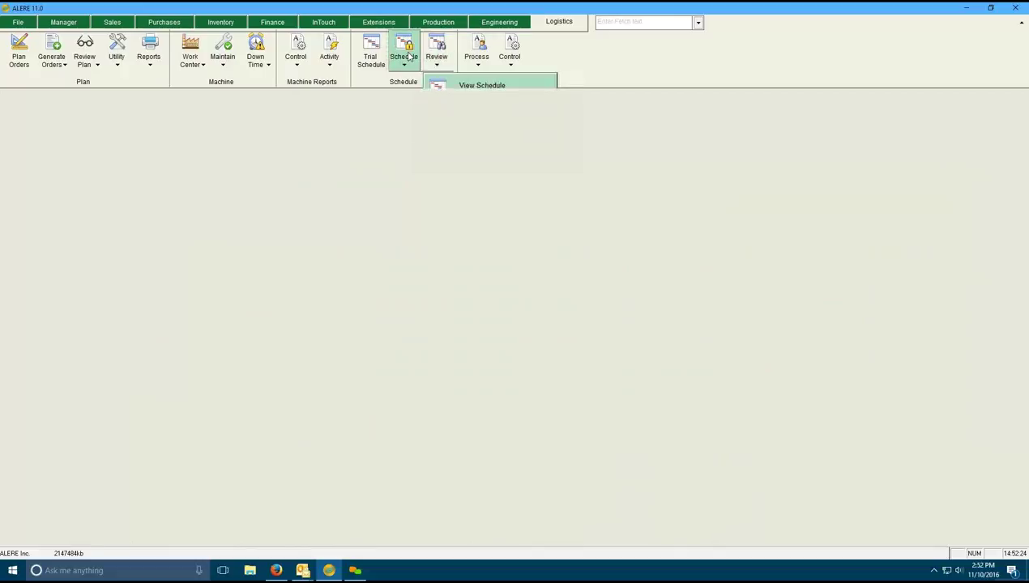
{"action": "left_click", "coordinate": [441, 55]}
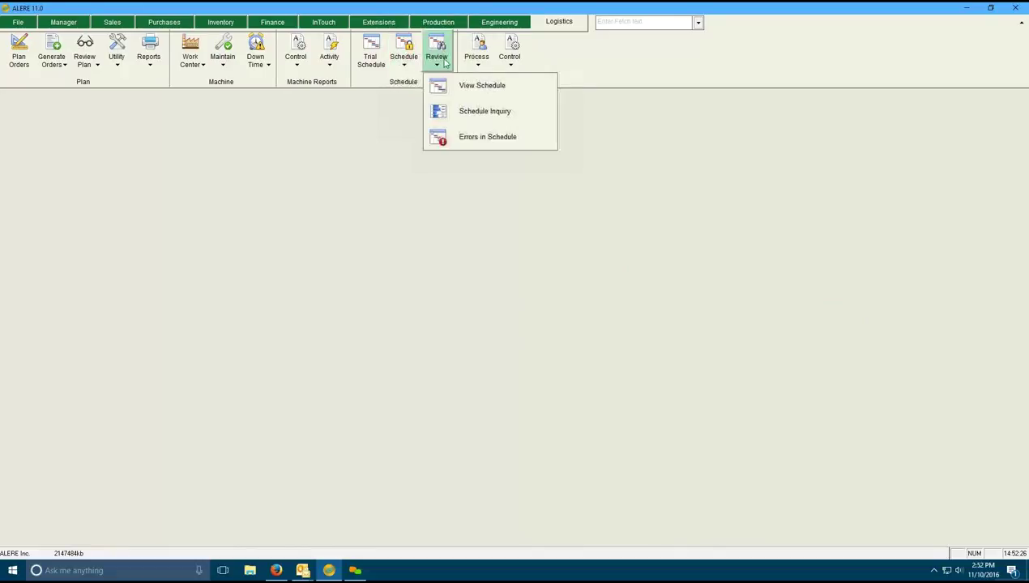
{"action": "left_click", "coordinate": [441, 111]}
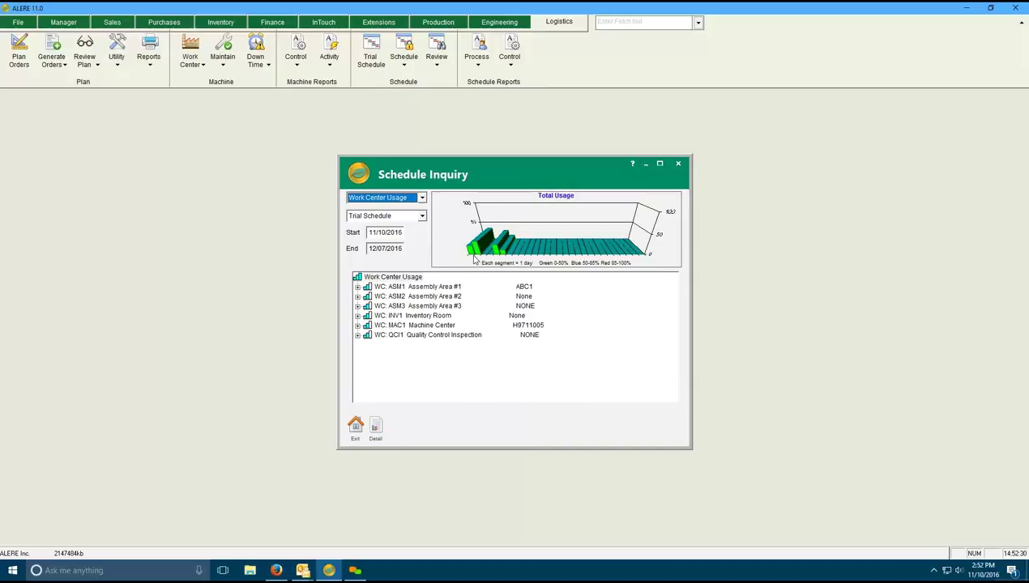
{"action": "left_click", "coordinate": [378, 287]}
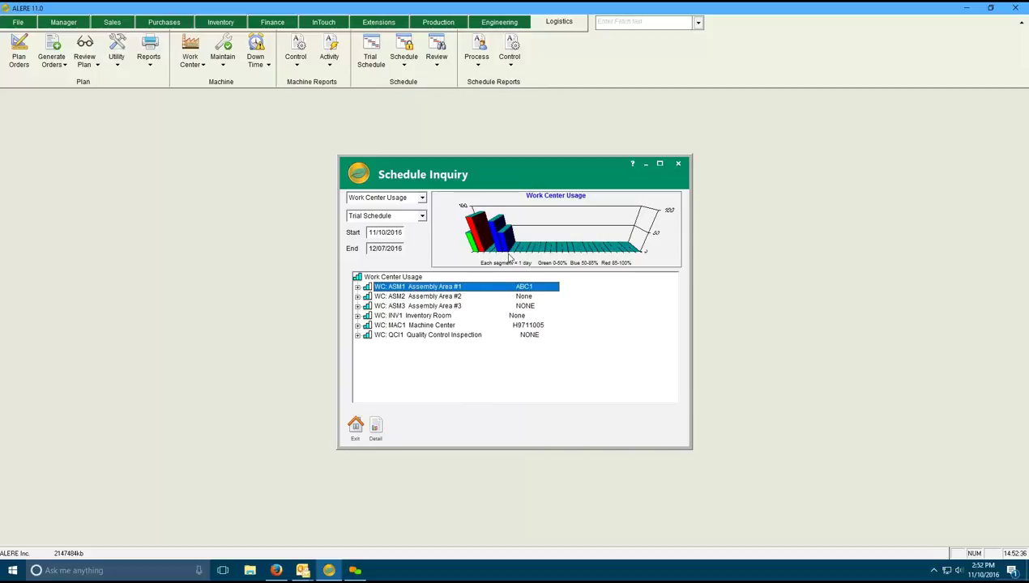
{"action": "left_click", "coordinate": [357, 288]}
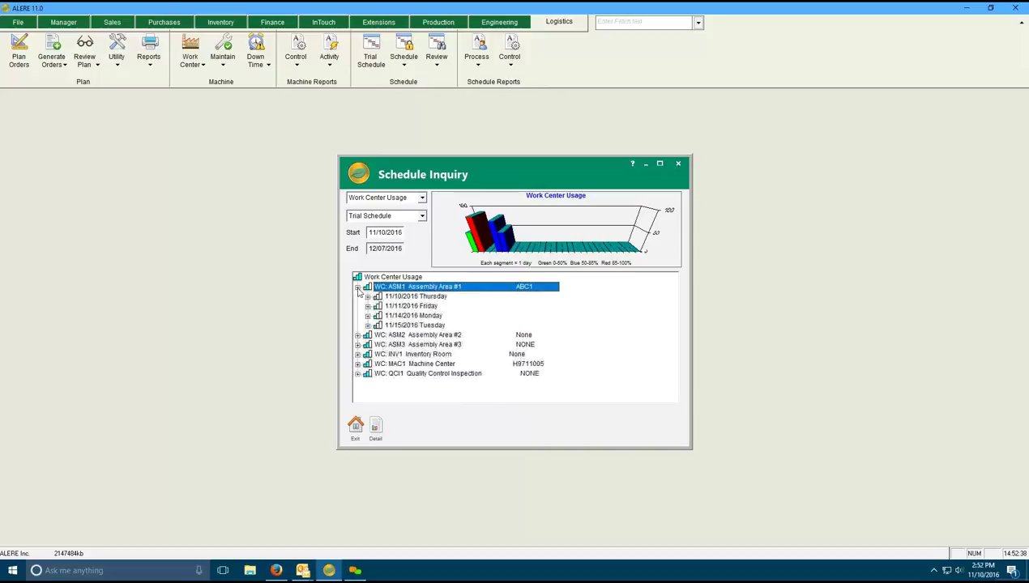
{"action": "left_click", "coordinate": [400, 297]}
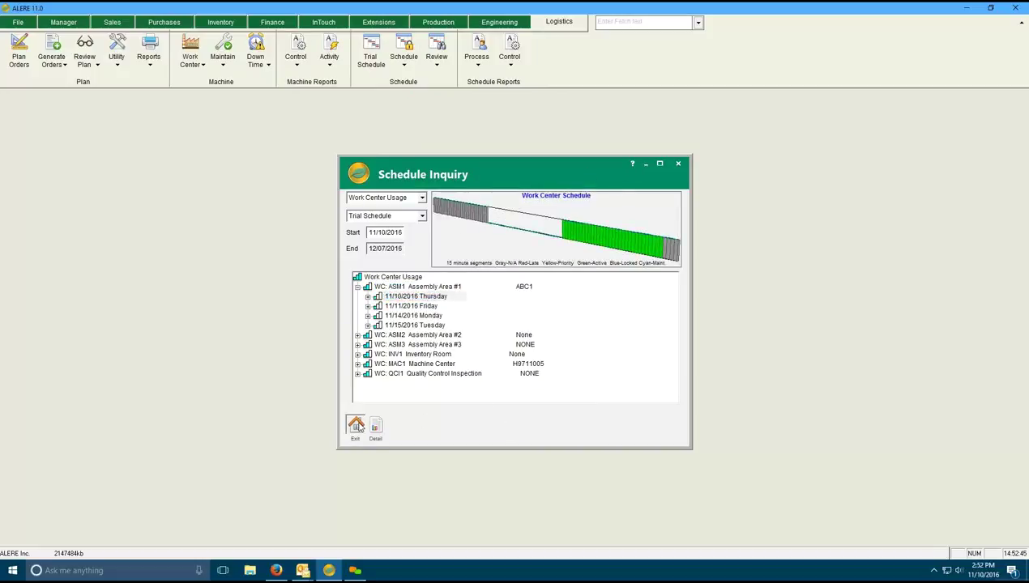
{"action": "left_click", "coordinate": [356, 426]}
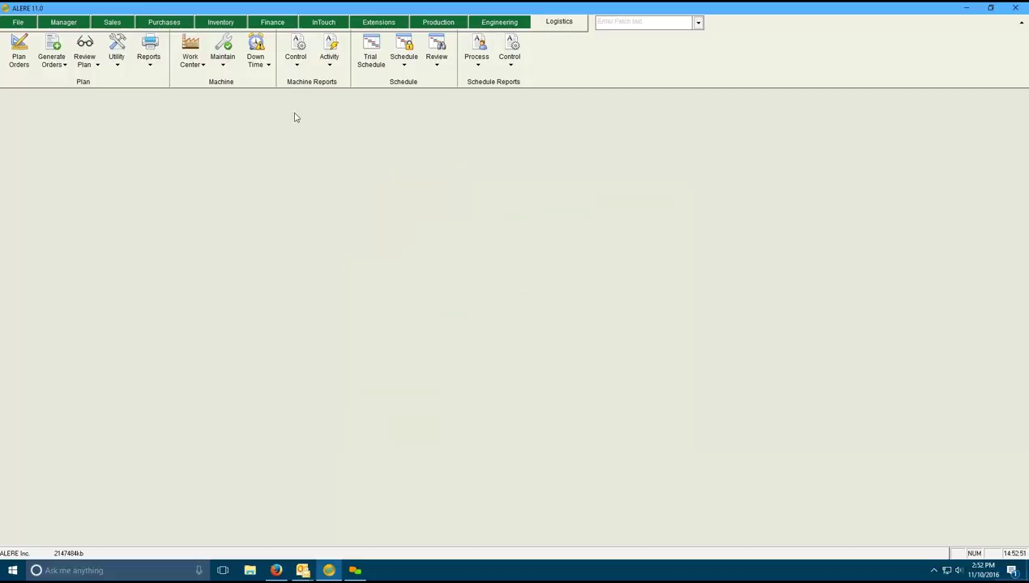
Run Plan Orders for location LOC1 with schedule synchronization set to Trial, and close the planning window.
{"action": "left_click", "coordinate": [17, 60]}
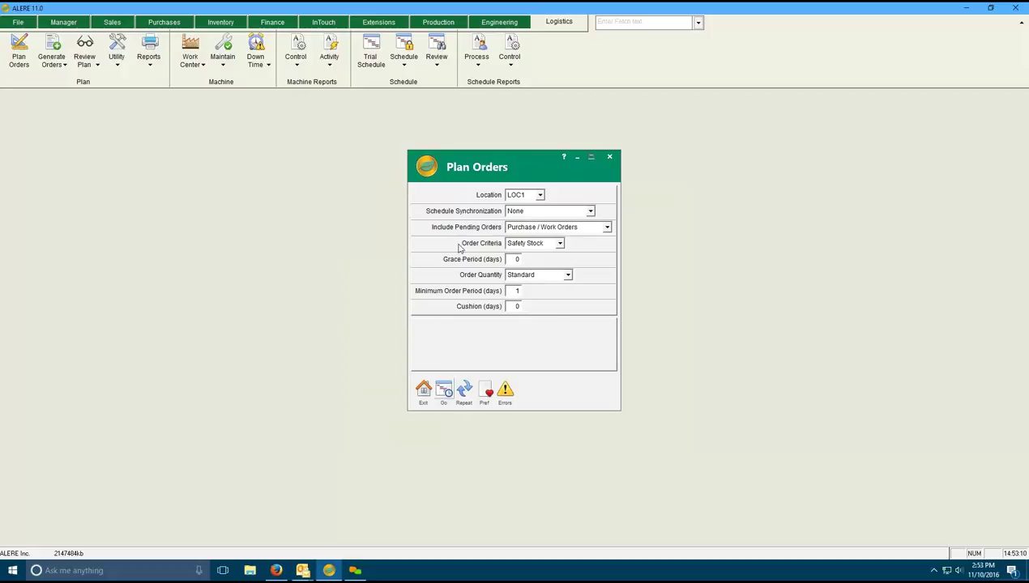
{"action": "left_click", "coordinate": [590, 211]}
{"action": "left_click", "coordinate": [540, 226]}
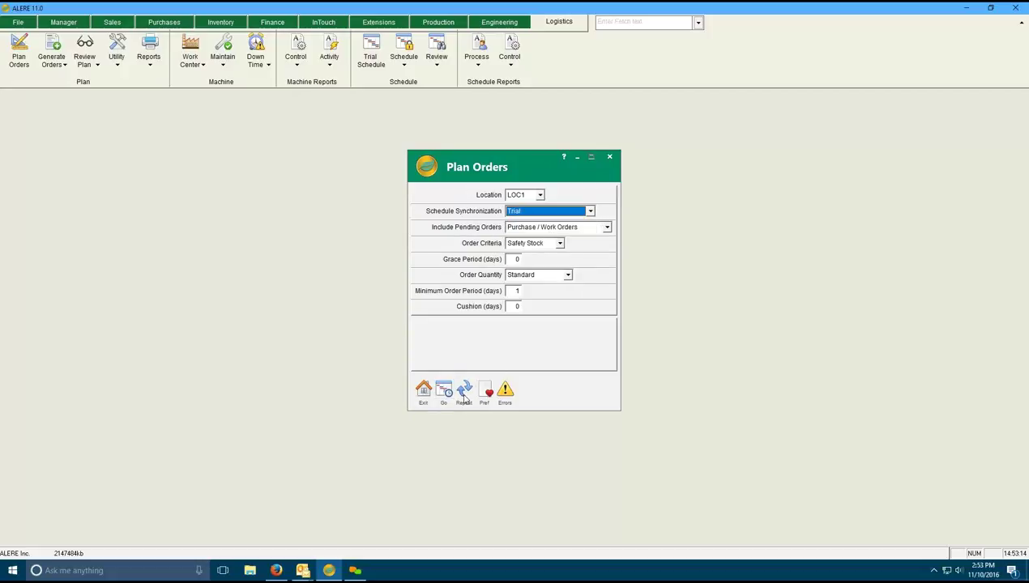
{"action": "left_click", "coordinate": [444, 390]}
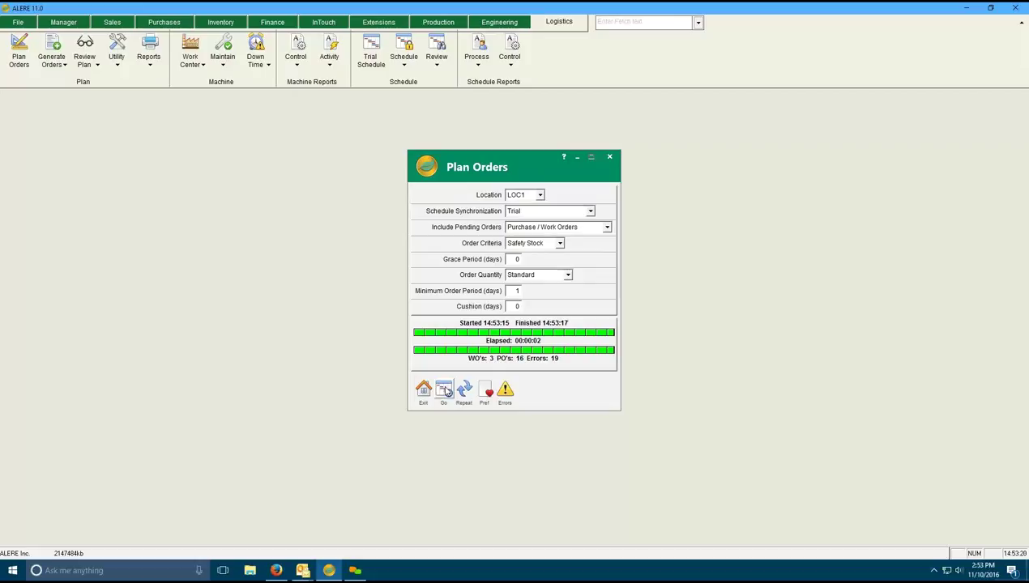
{"action": "left_click", "coordinate": [423, 395]}
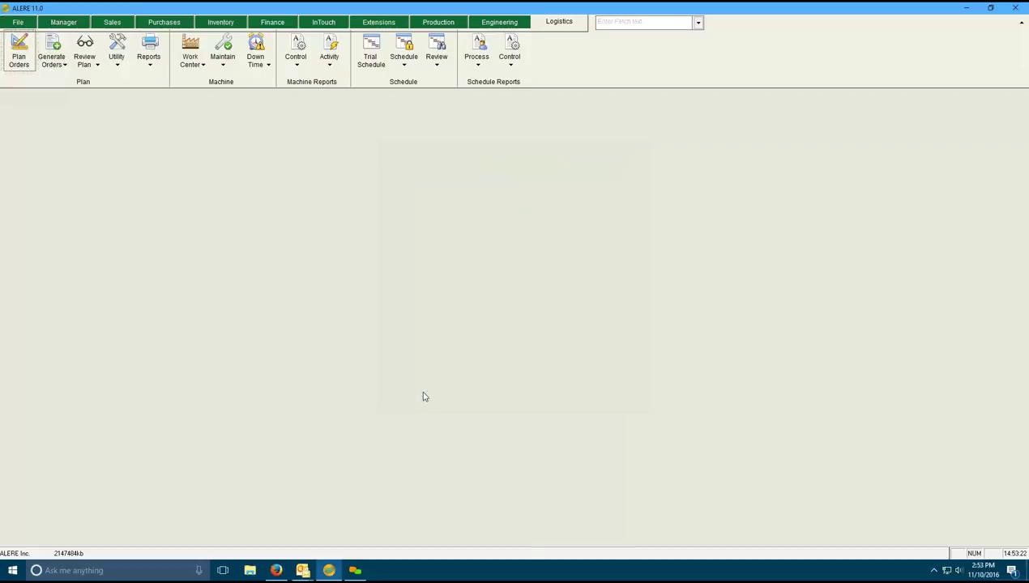
Open the recommended work orders and recommended purchase orders lists for generation and arrange them side by side.
{"action": "left_click", "coordinate": [57, 63]}
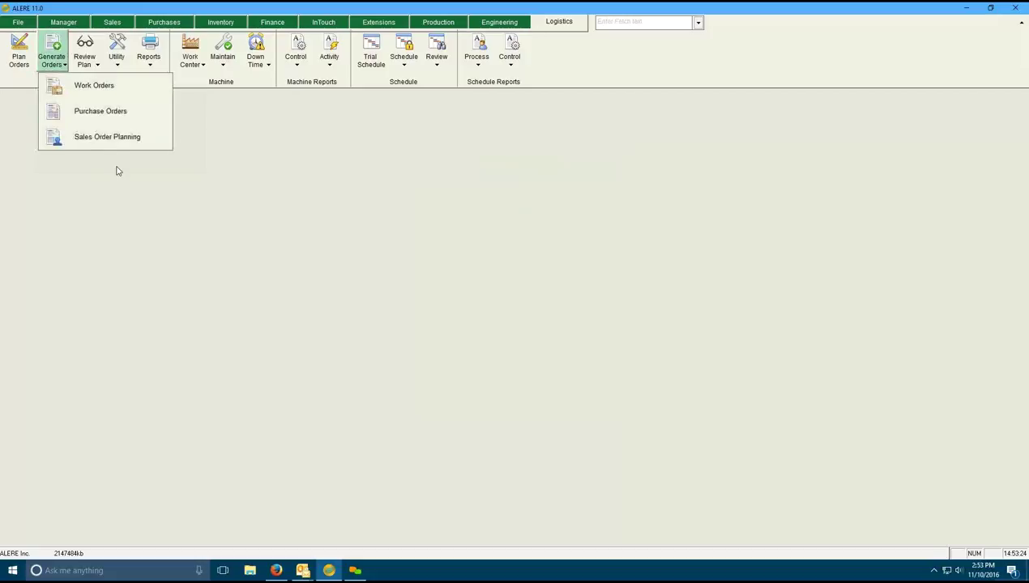
{"action": "left_click", "coordinate": [67, 86]}
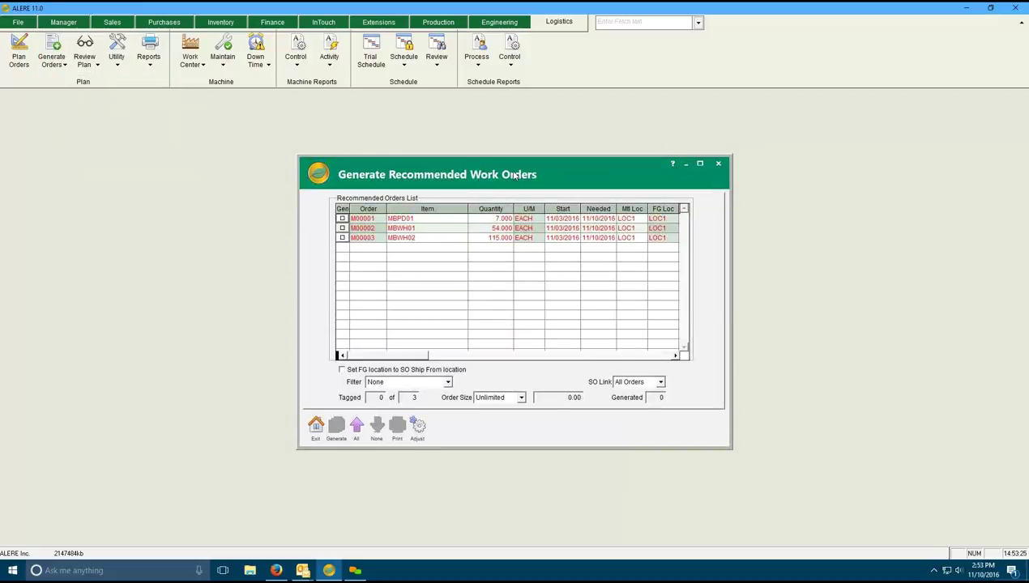
{"action": "left_click_drag", "start_coordinate": [510, 175], "coordinate": [229, 124]}
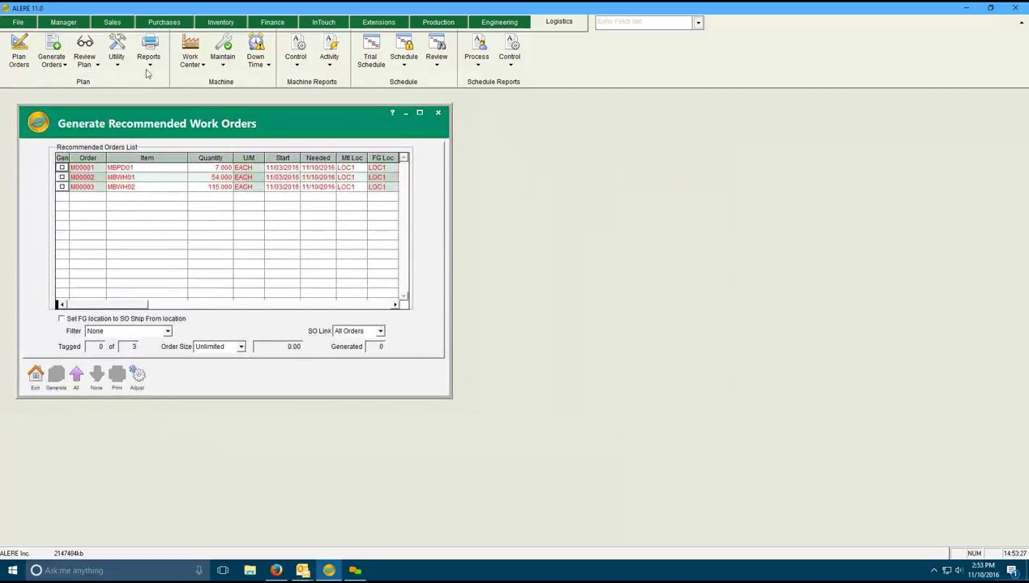
{"action": "left_click", "coordinate": [52, 59]}
{"action": "left_click", "coordinate": [73, 107]}
{"action": "left_click_drag", "start_coordinate": [385, 152], "coordinate": [819, 121]}
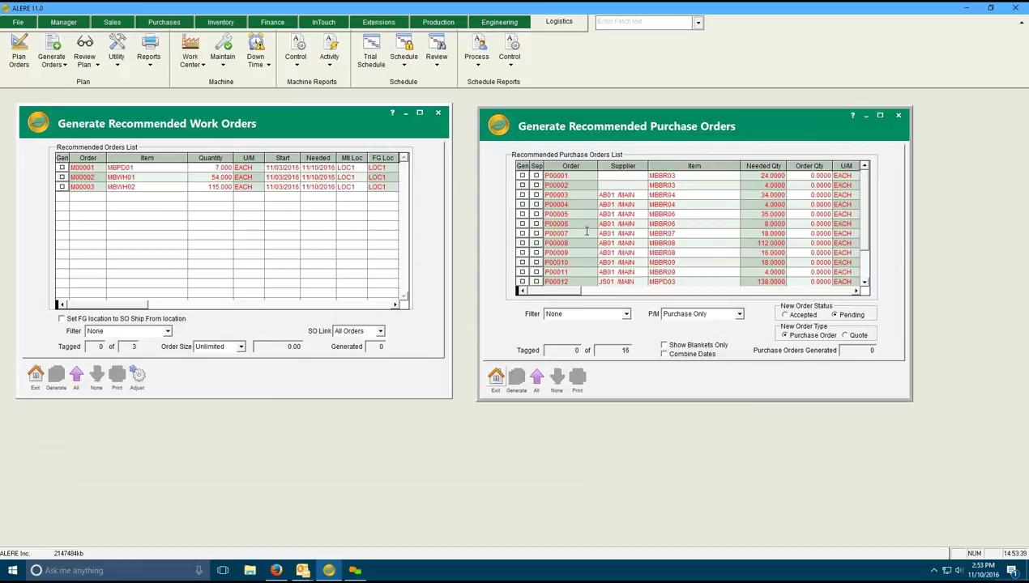
Tag recommended purchase order P00003 for item MBBR04 for generation, leaving P00001 untagged.
{"action": "left_click", "coordinate": [522, 176]}
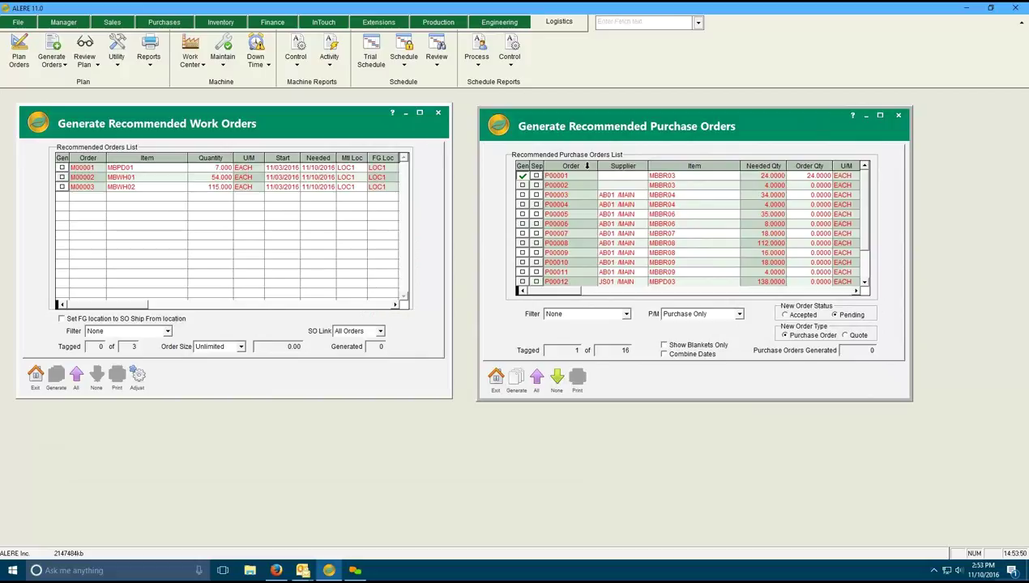
{"action": "left_click", "coordinate": [523, 196]}
{"action": "left_click", "coordinate": [522, 176]}
Move and widen the recommended purchase orders window to show its columns through Buyer, Class and Sales Order.
{"action": "left_click_drag", "start_coordinate": [912, 203], "coordinate": [1016, 192]}
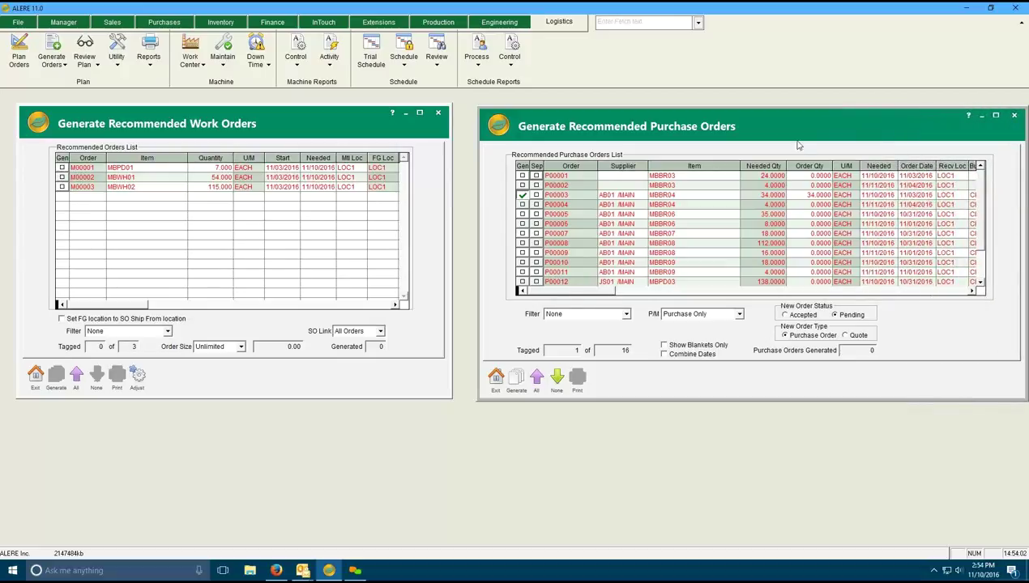
{"action": "left_click_drag", "start_coordinate": [792, 131], "coordinate": [521, 177]}
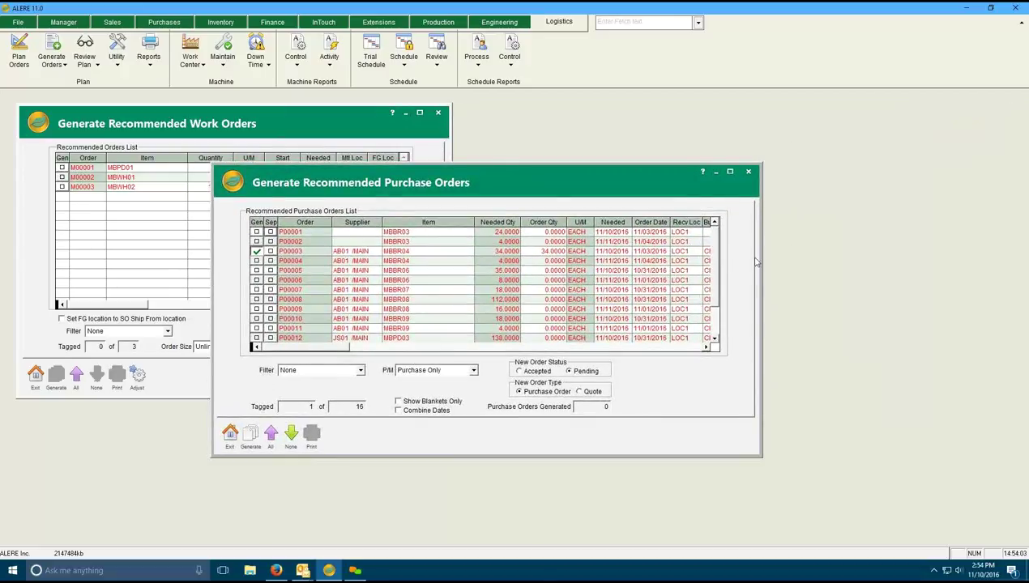
{"action": "left_click_drag", "start_coordinate": [761, 253], "coordinate": [957, 243]}
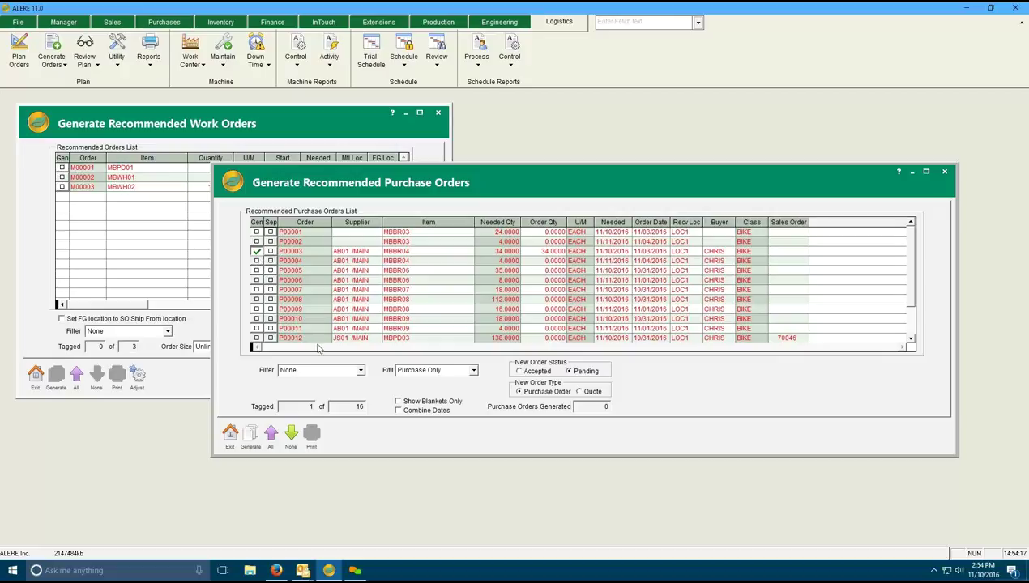
Set the new purchase order status to Accepted, and close both recommended orders windows without generating anything.
{"action": "left_click", "coordinate": [518, 371]}
{"action": "left_click", "coordinate": [231, 435]}
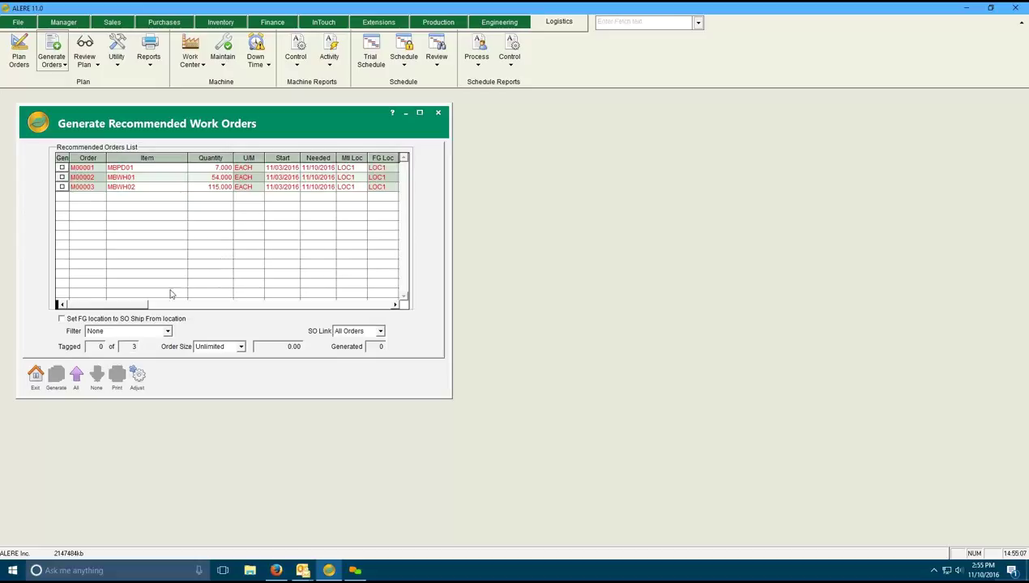
{"action": "left_click", "coordinate": [34, 376]}
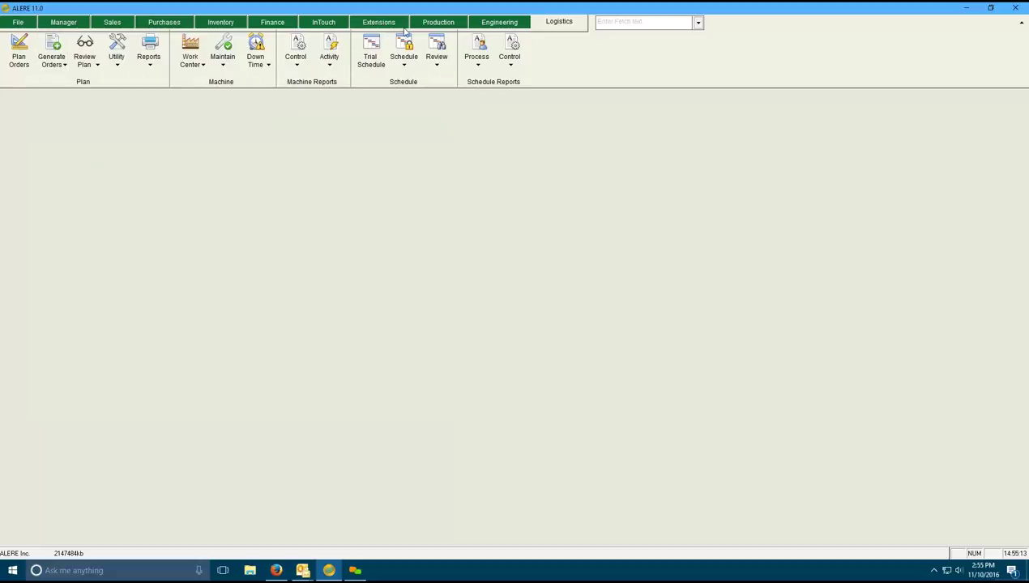
Review the material assigned to operations of item MBBA01 on routes BIKE2 and BIKE7, and return to the logistics functions.
{"action": "left_click", "coordinate": [435, 24]}
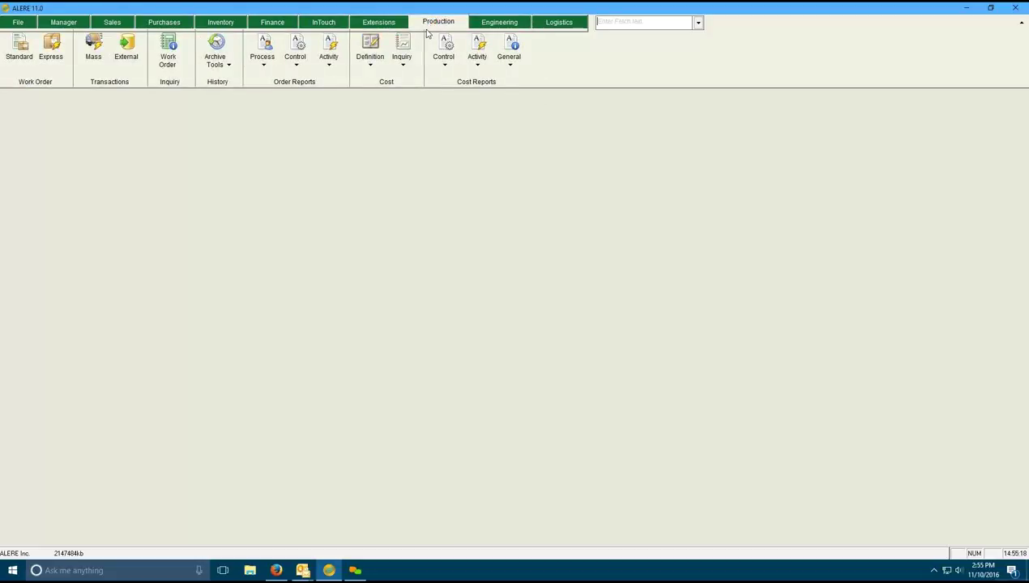
{"action": "left_click", "coordinate": [491, 27]}
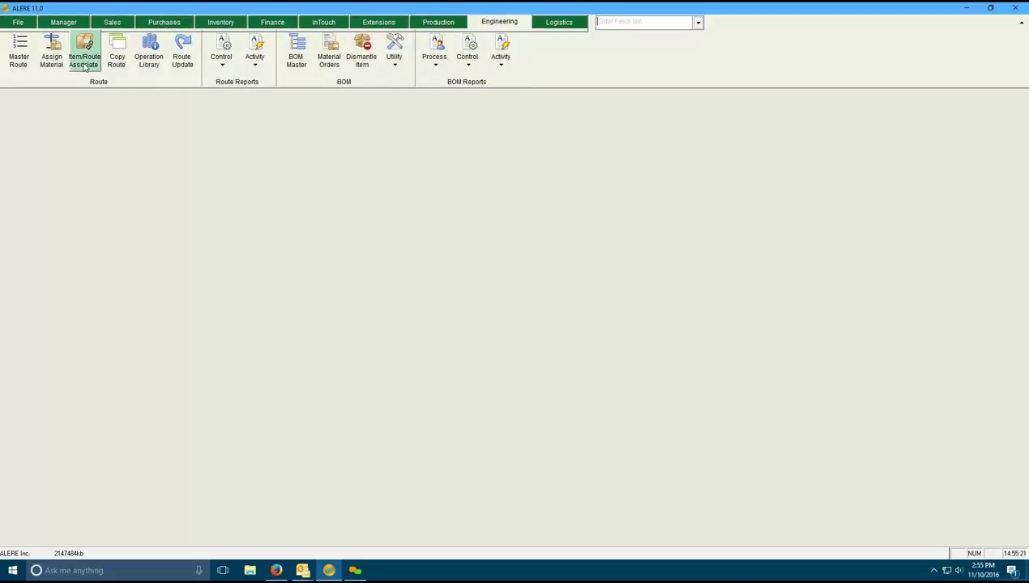
{"action": "left_click", "coordinate": [51, 53]}
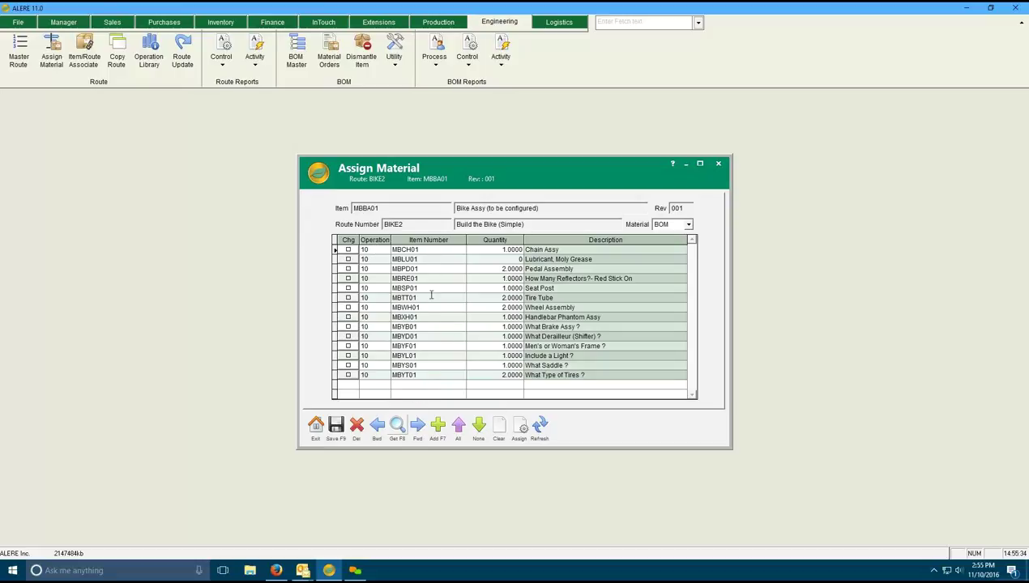
{"action": "left_click", "coordinate": [416, 426]}
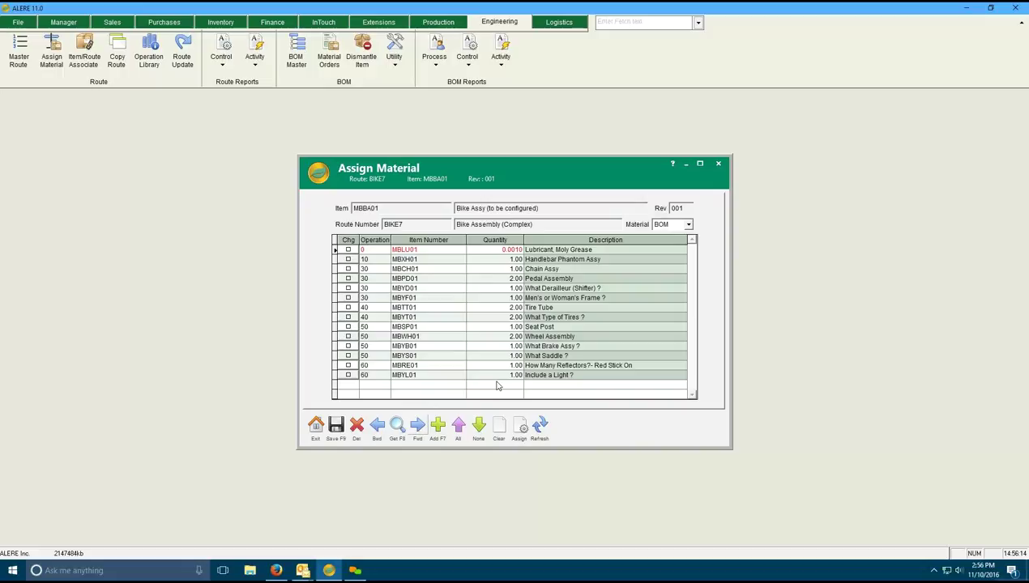
{"action": "left_click", "coordinate": [315, 424]}
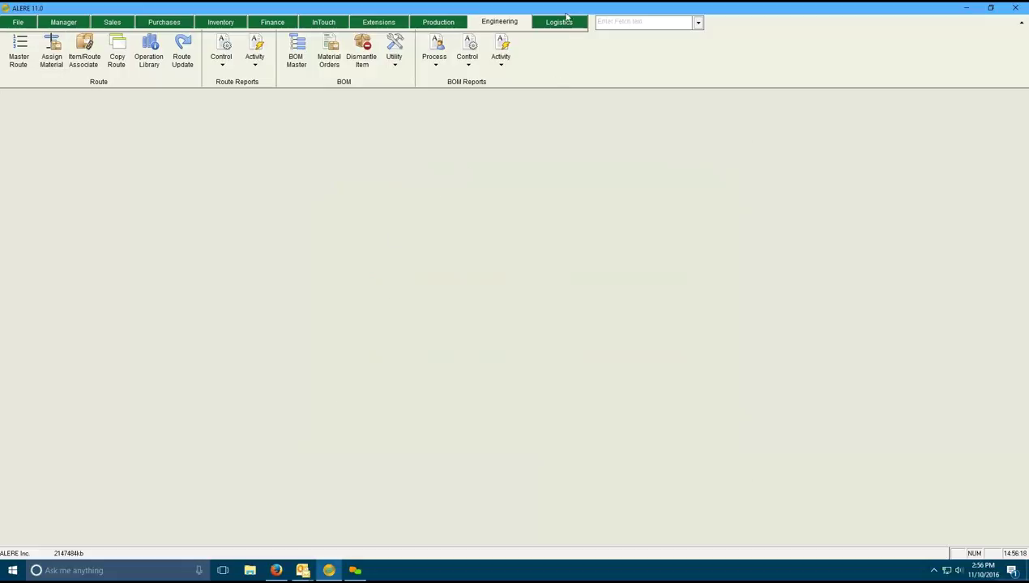
{"action": "left_click", "coordinate": [560, 22]}
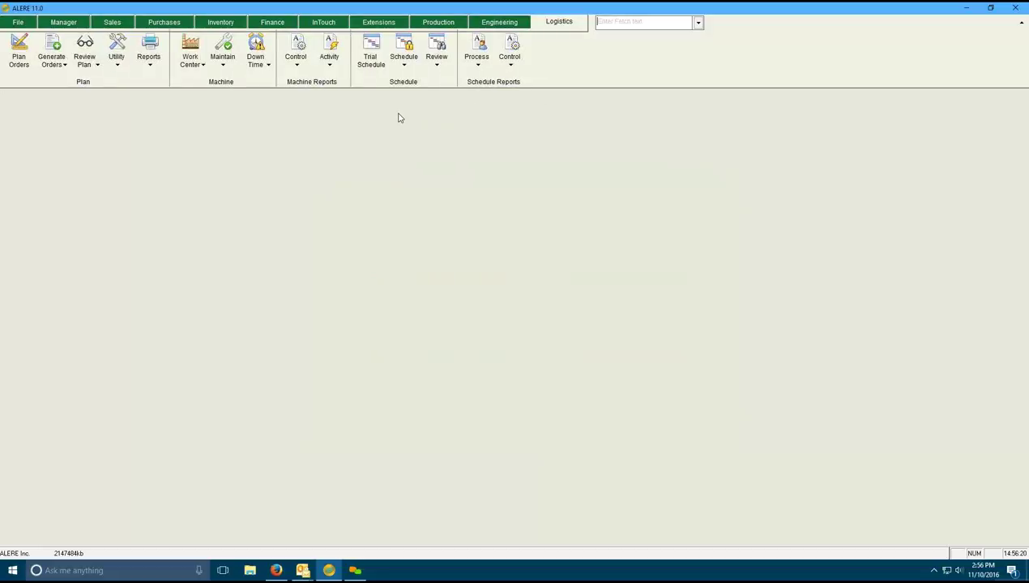